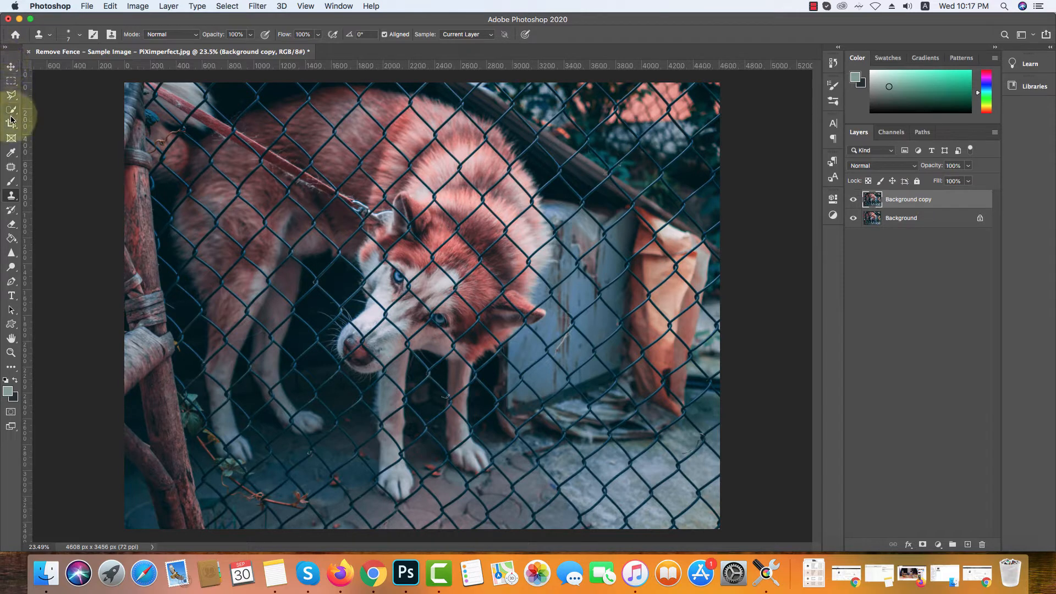
Try to select the fence on the Background copy layer using the Magic Wand with tolerance 63, and clear the selection.
click(10, 113)
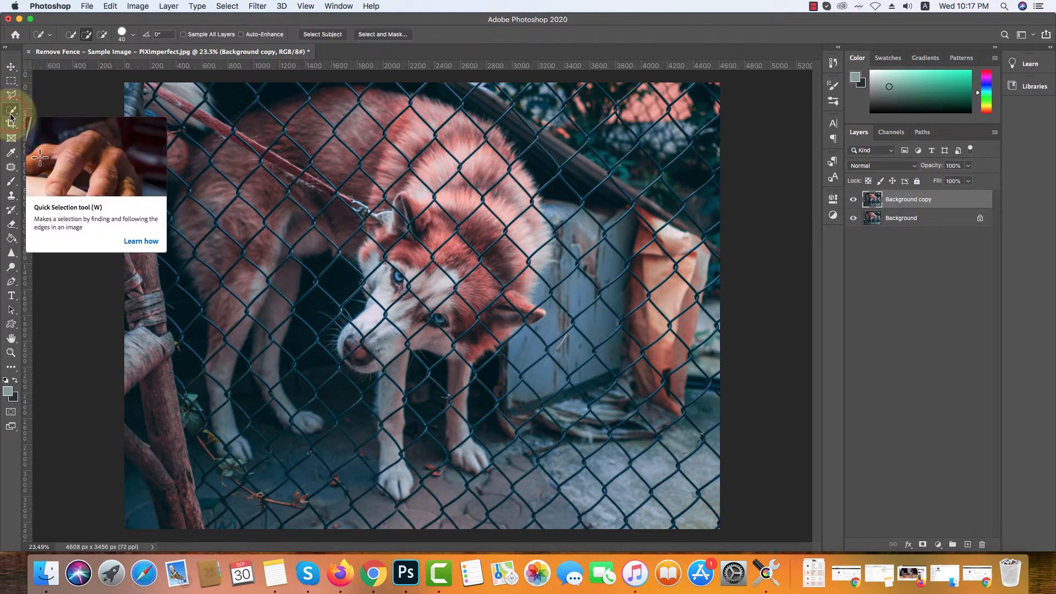
right_click(16, 112)
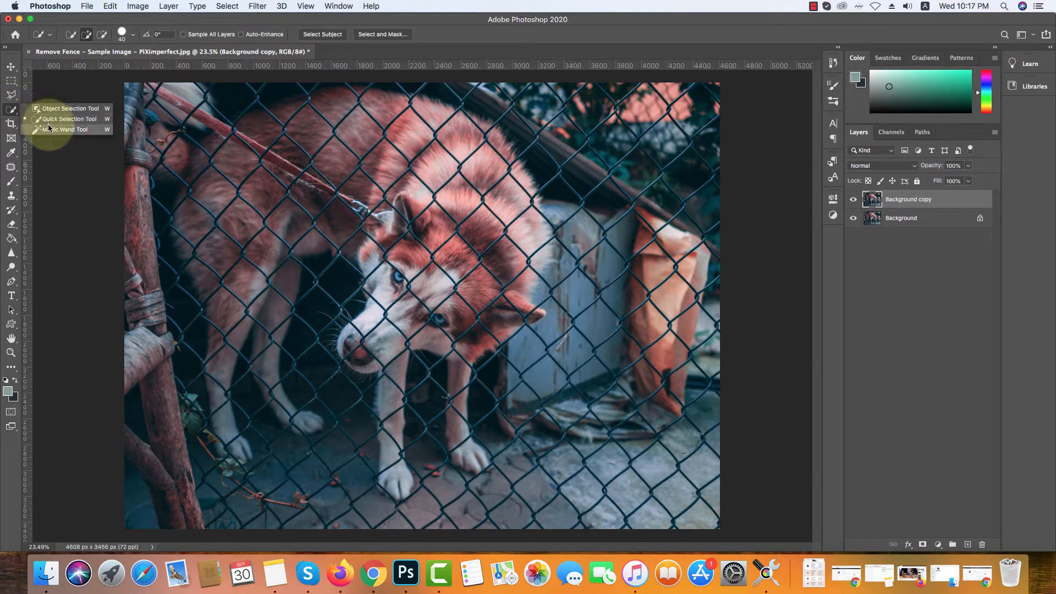
click(60, 129)
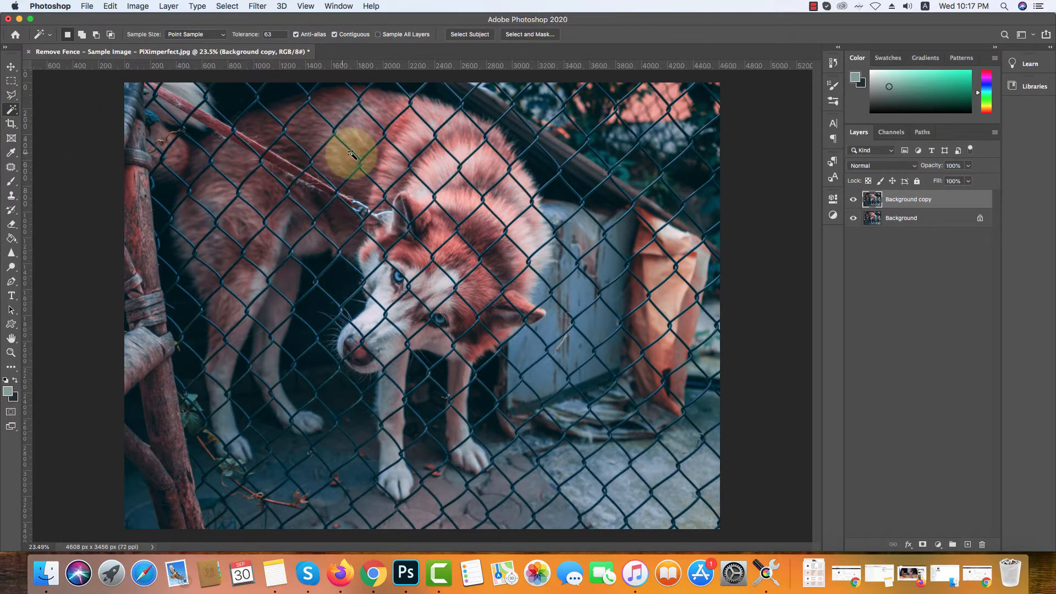
scroll(413, 156, up, 3)
scroll(413, 157, up, 3)
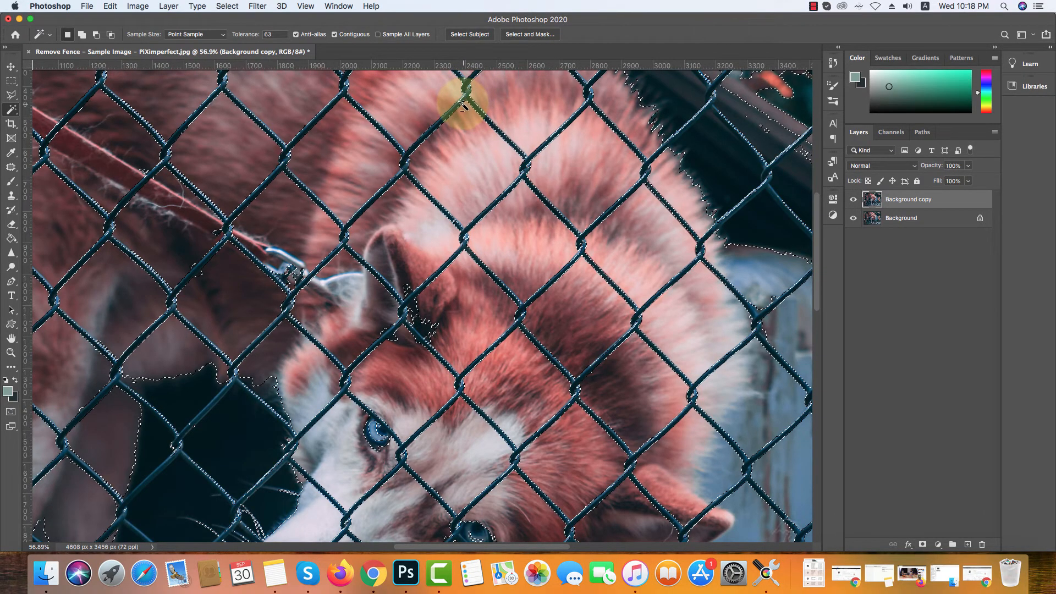
click(466, 91)
scroll(464, 99, down, 2)
scroll(464, 104, down, 3)
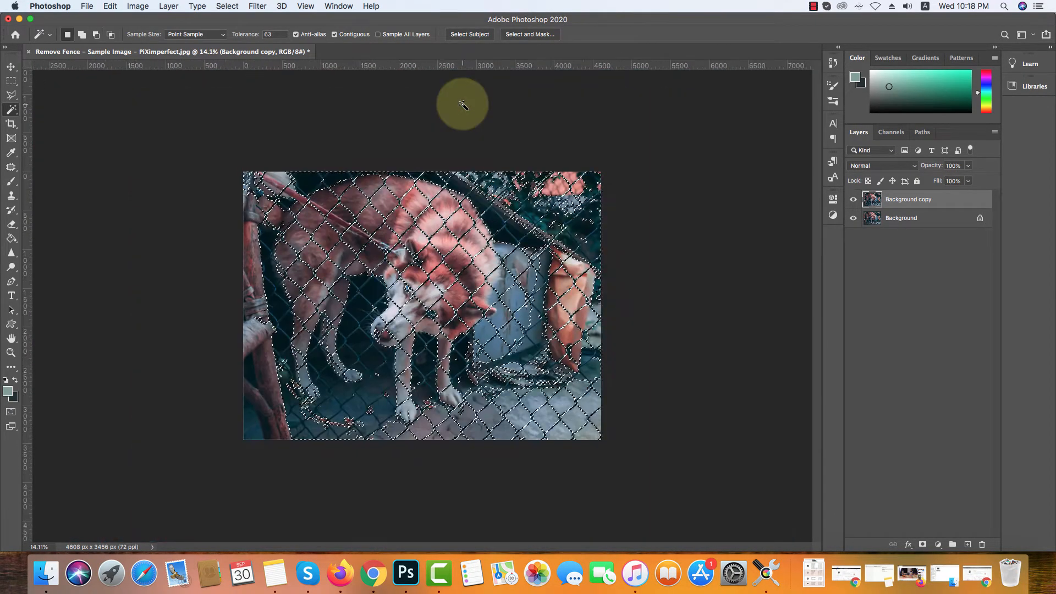
scroll(463, 105, up, 2)
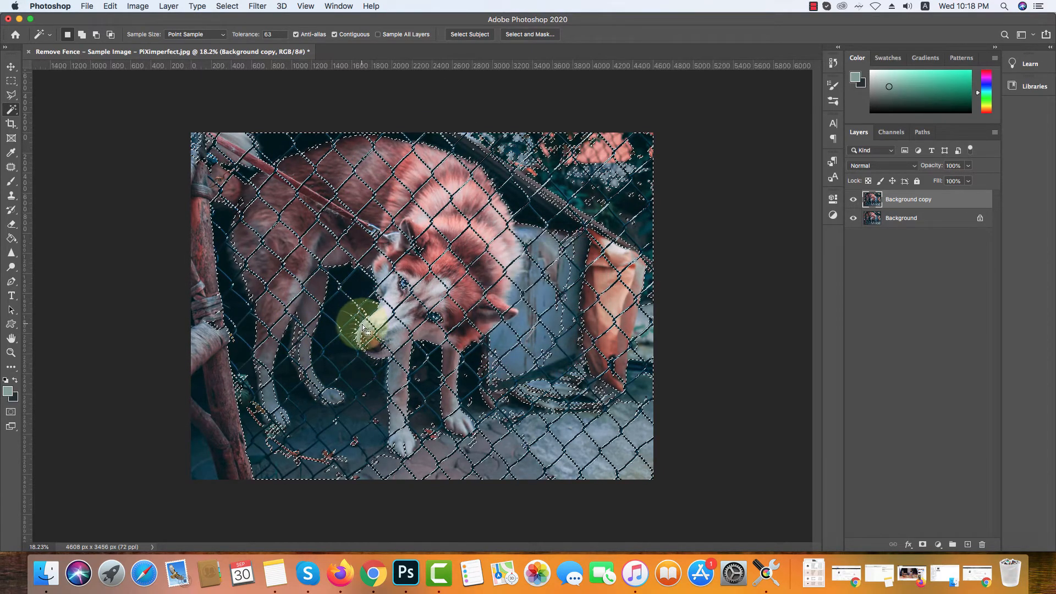
key(super+d)
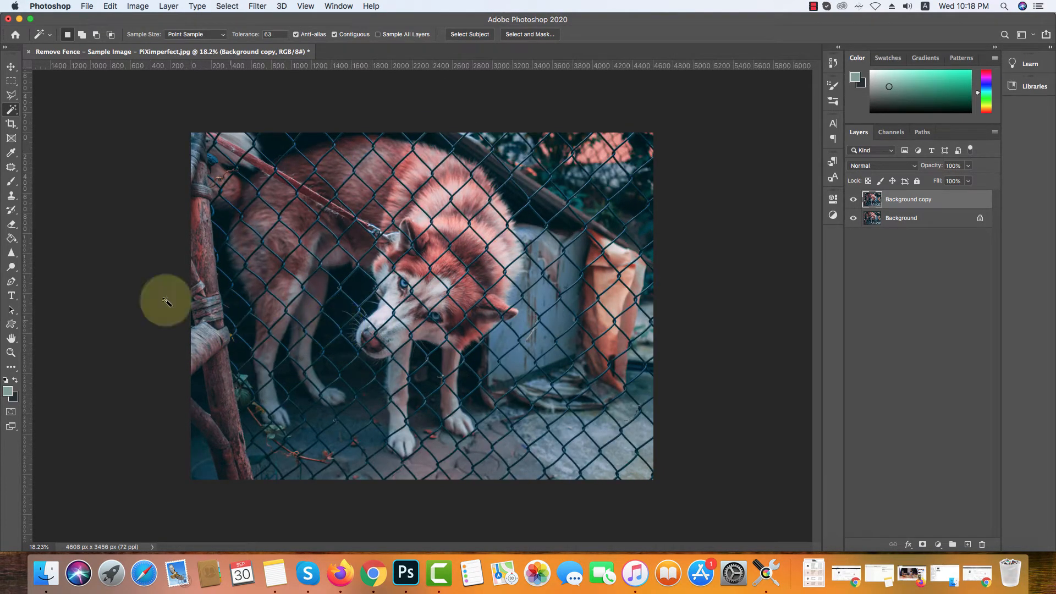
Try to select the fence wires over the dog's back using the Quick Selection tool.
right_click(10, 113)
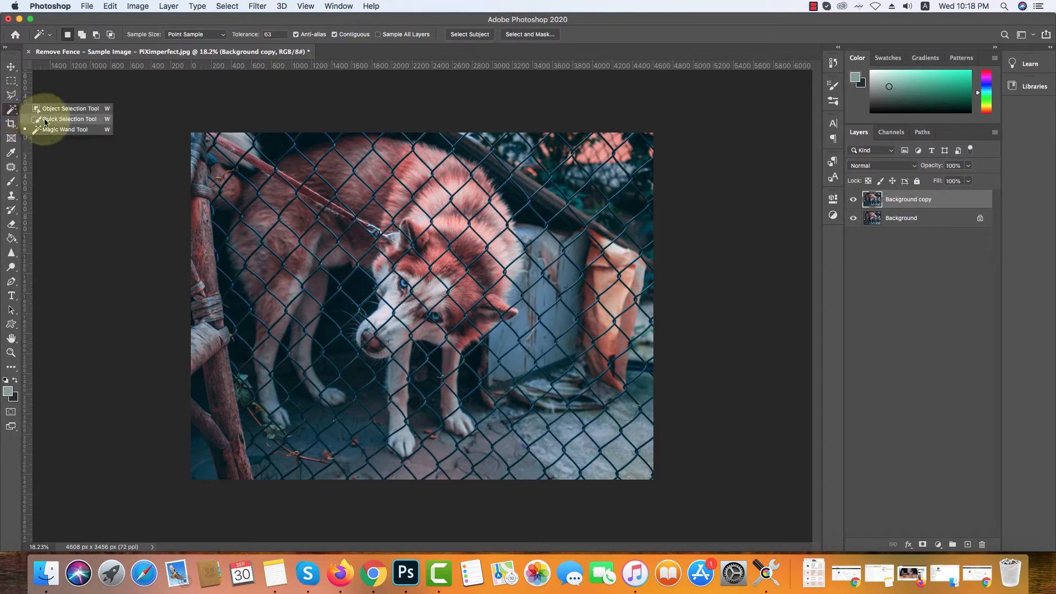
click(45, 121)
scroll(417, 203, up, 3)
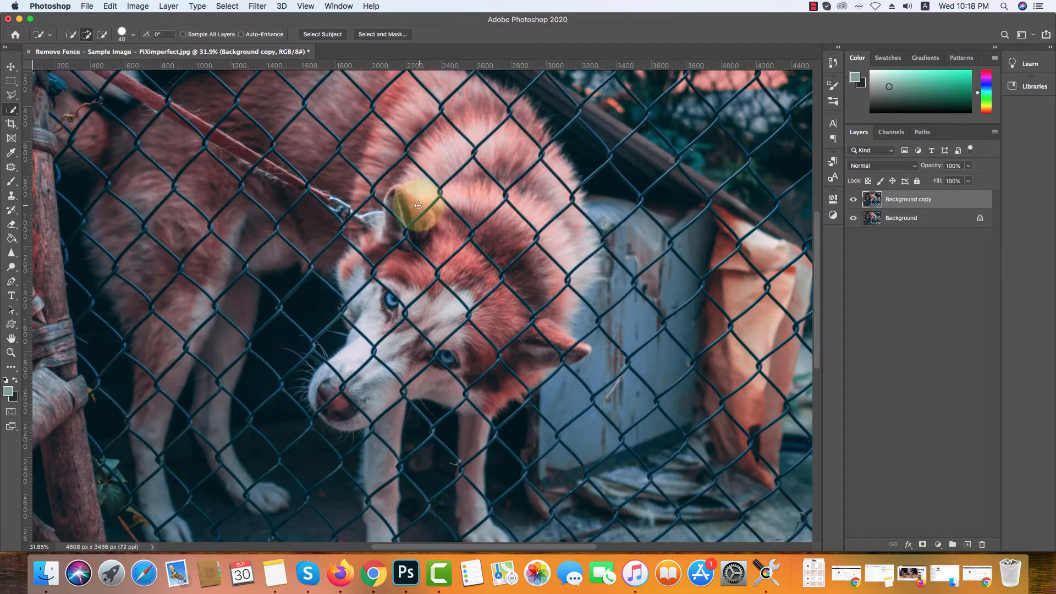
scroll(419, 206, up, 2)
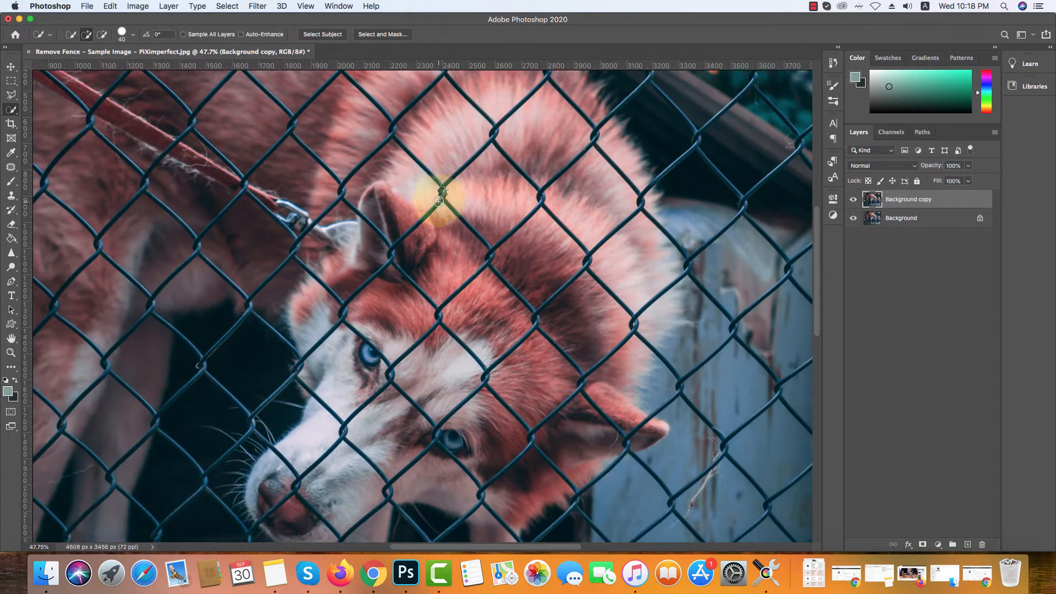
mouse_move(439, 201)
mouse_down()
mouse_move(387, 242)
mouse_move(335, 223)
mouse_move(363, 248)
mouse_move(355, 212)
mouse_move(346, 216)
mouse_move(352, 249)
mouse_move(320, 227)
mouse_move(351, 249)
mouse_up()
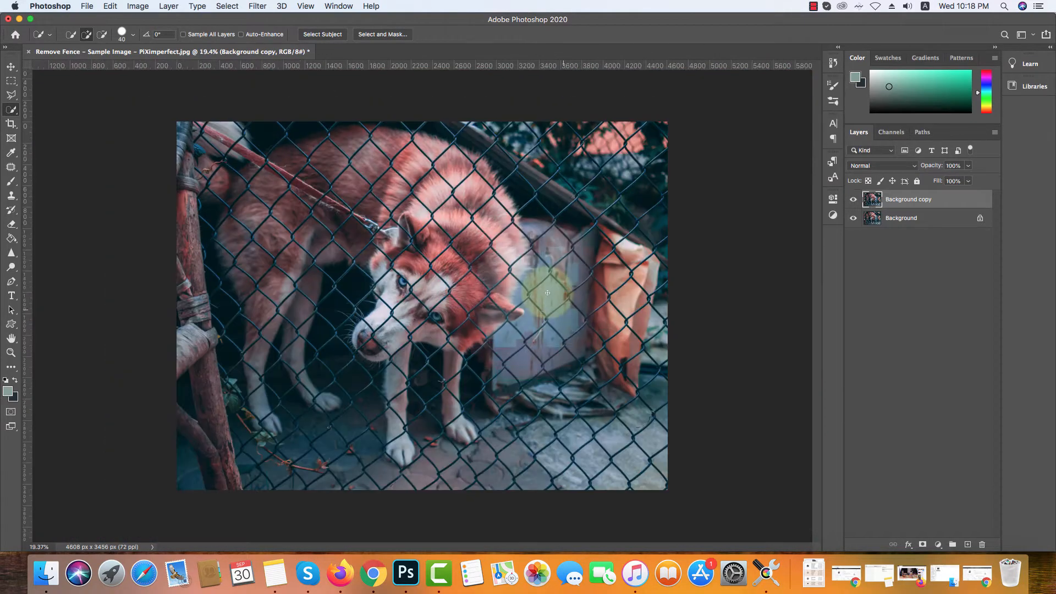
right_click(11, 113)
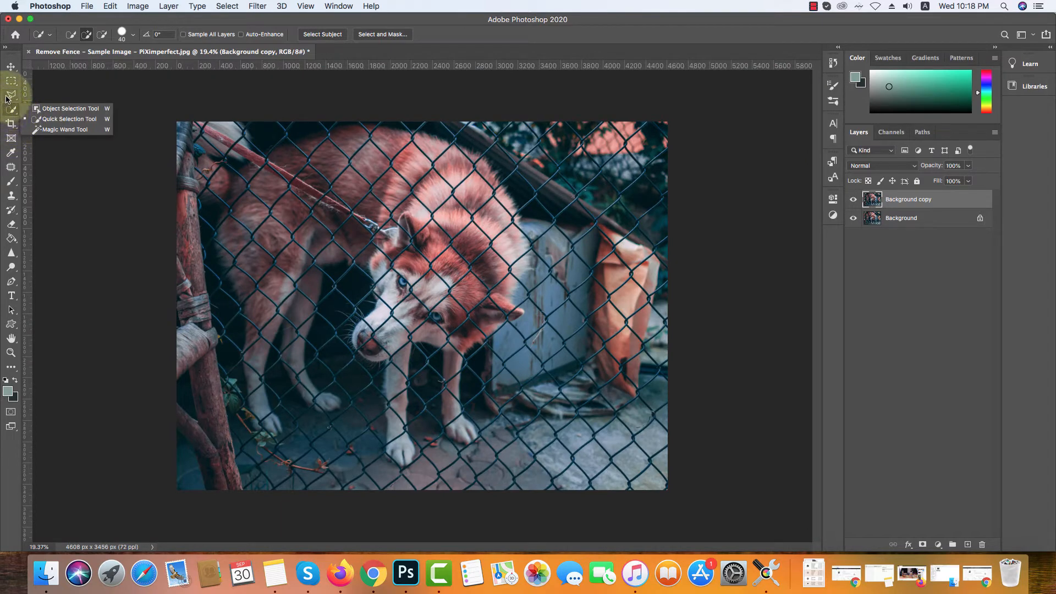
Add a new empty layer directly above the Background copy layer.
click(913, 269)
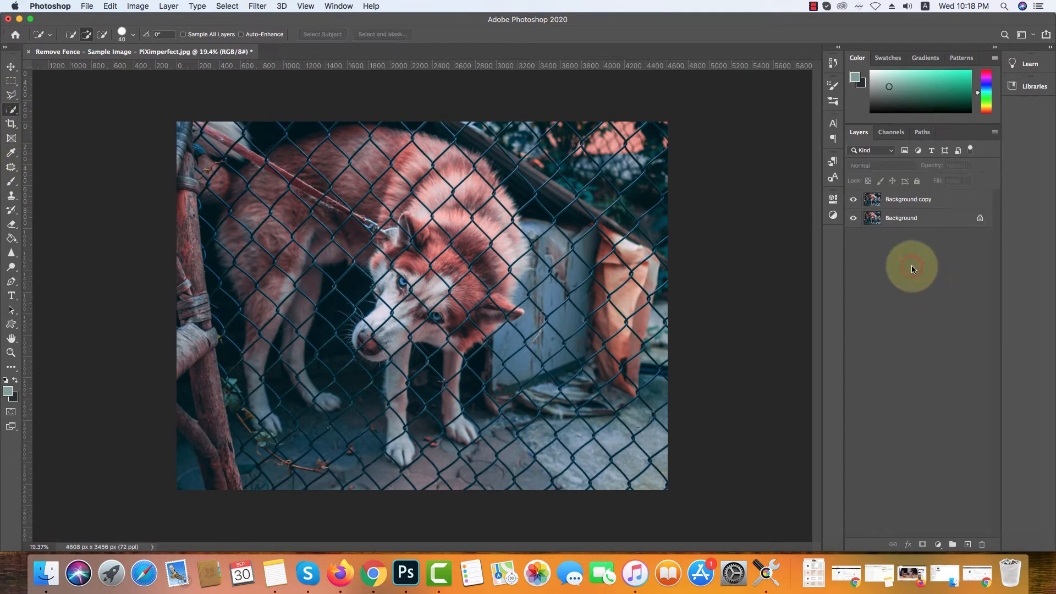
click(932, 201)
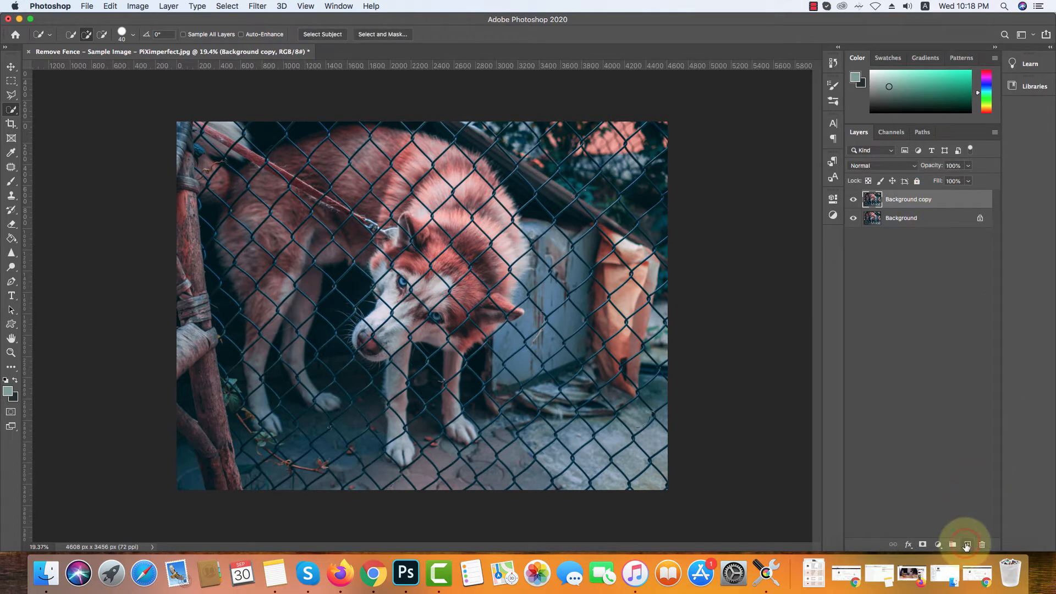
click(967, 545)
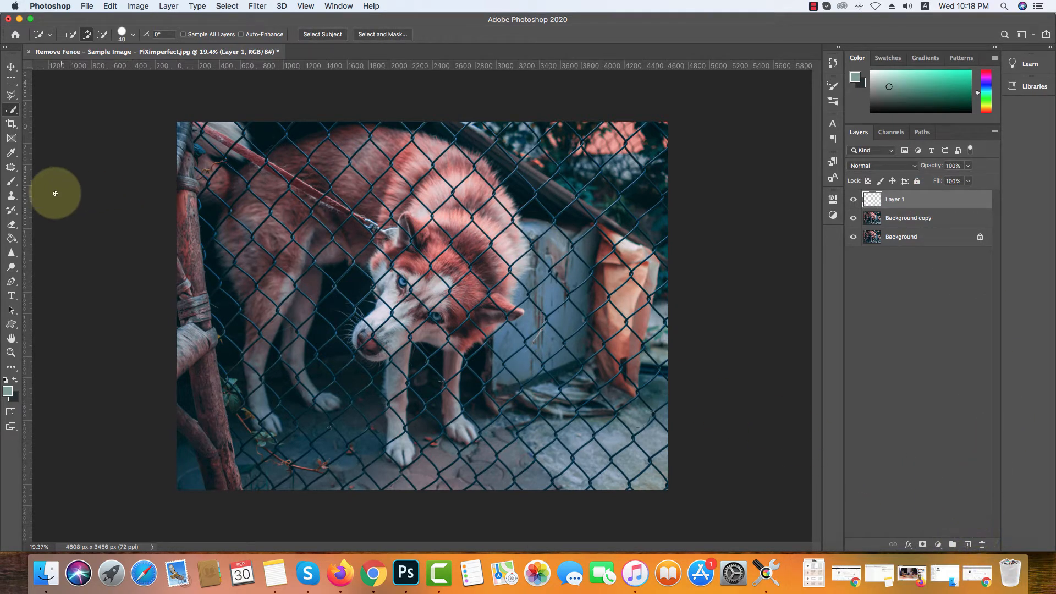
Set up the Brush tool with the default black foreground color and the Hard Round brush.
click(11, 183)
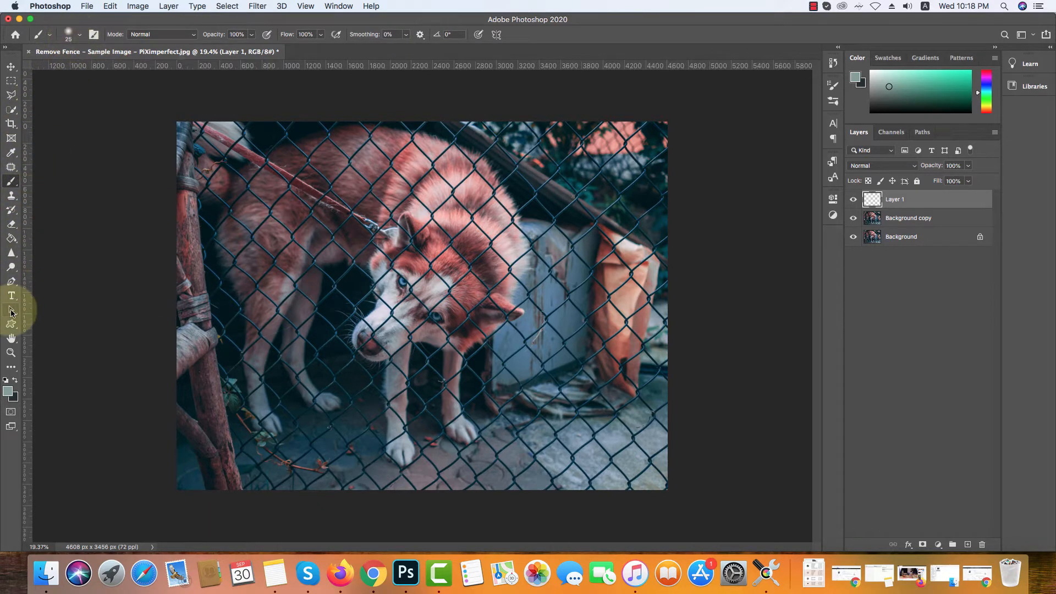
click(6, 380)
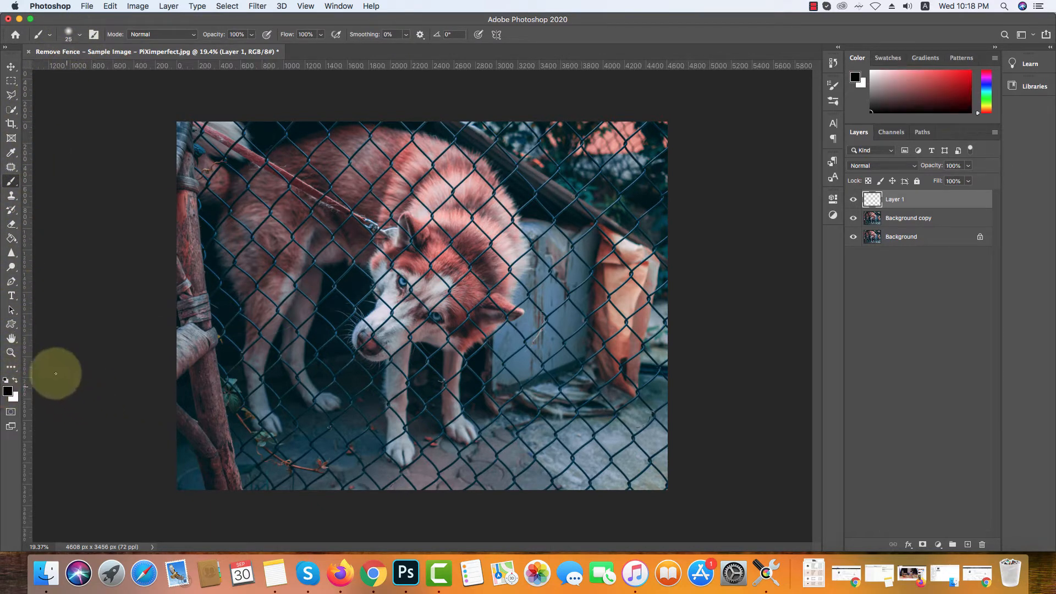
click(81, 35)
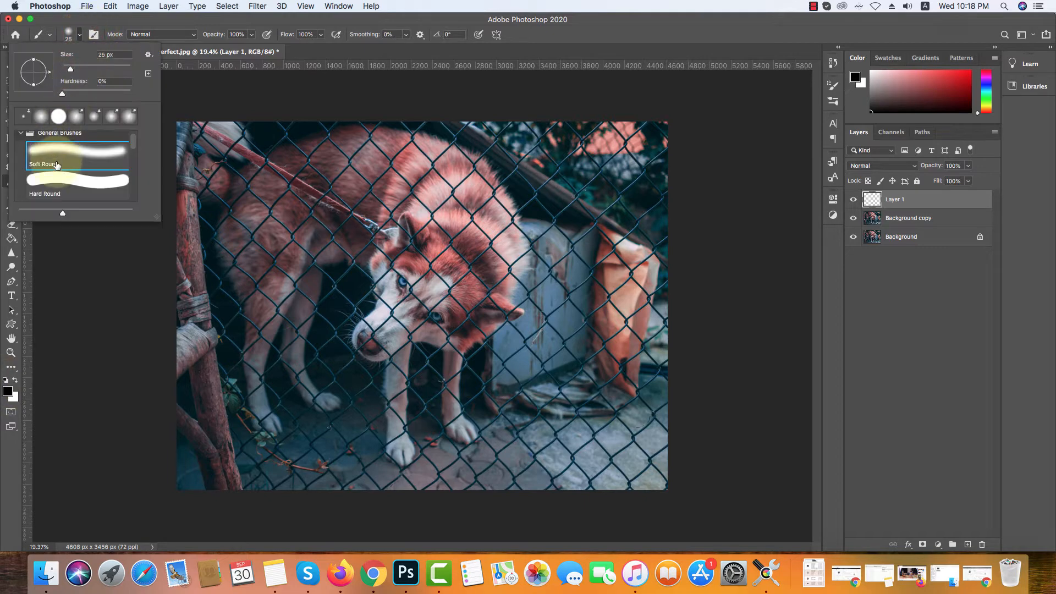
click(48, 182)
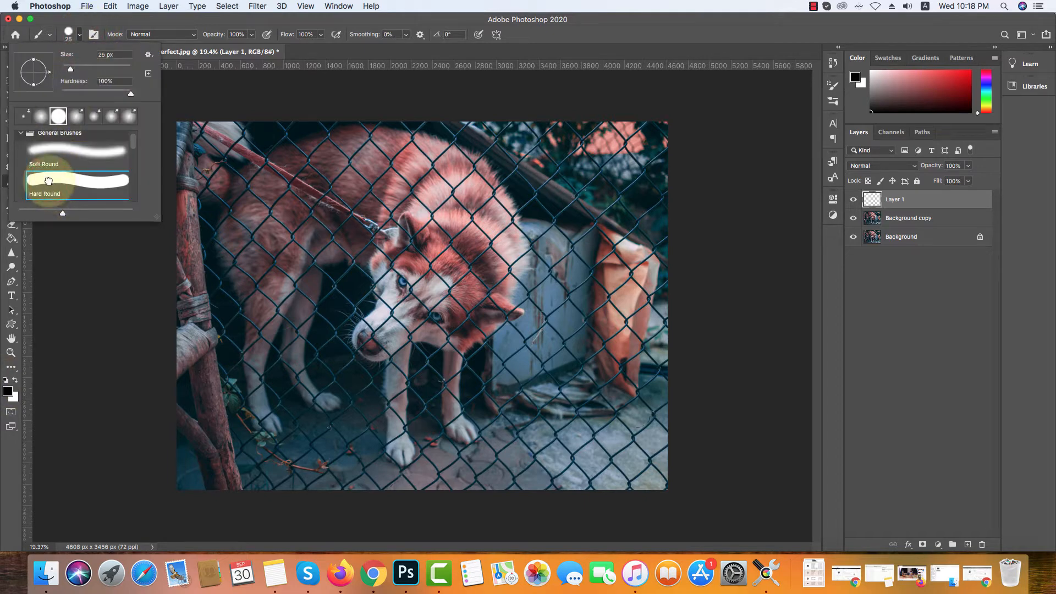
click(532, 42)
Using a 30 px brush, paint straight connected black strokes over the fence wire from the photo's upper edge through its first knot.
scroll(591, 124, up, 1)
scroll(594, 120, up, 3)
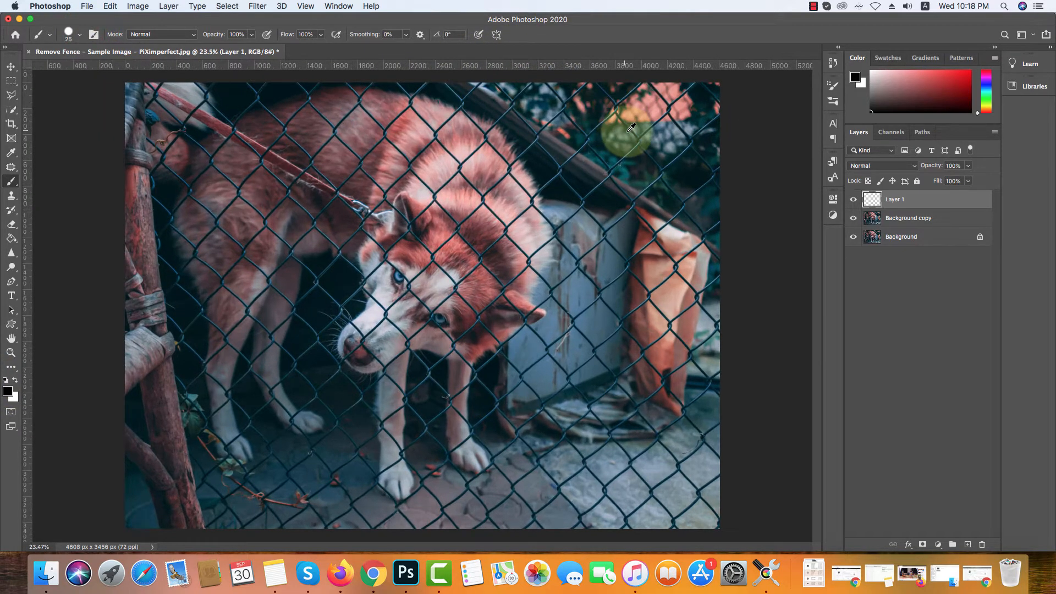
scroll(633, 97, up, 10)
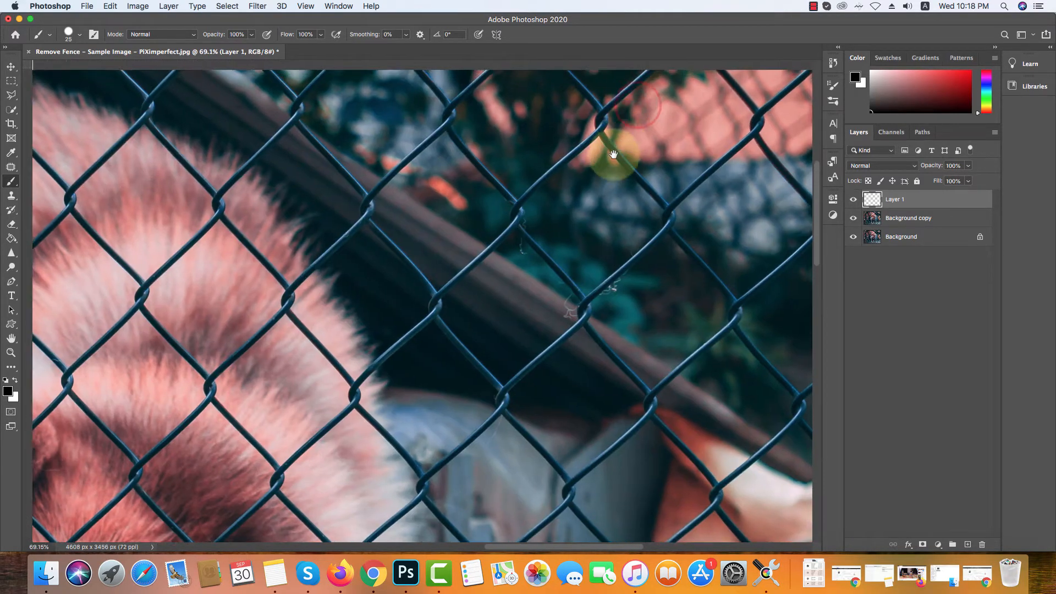
drag(609, 154, 545, 290)
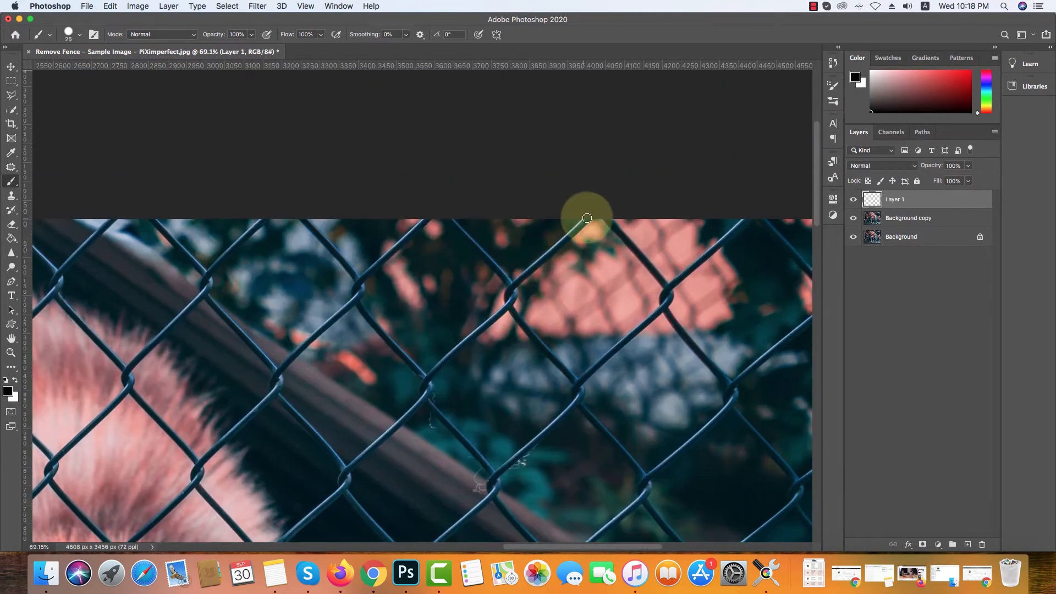
scroll(592, 214, up, 5)
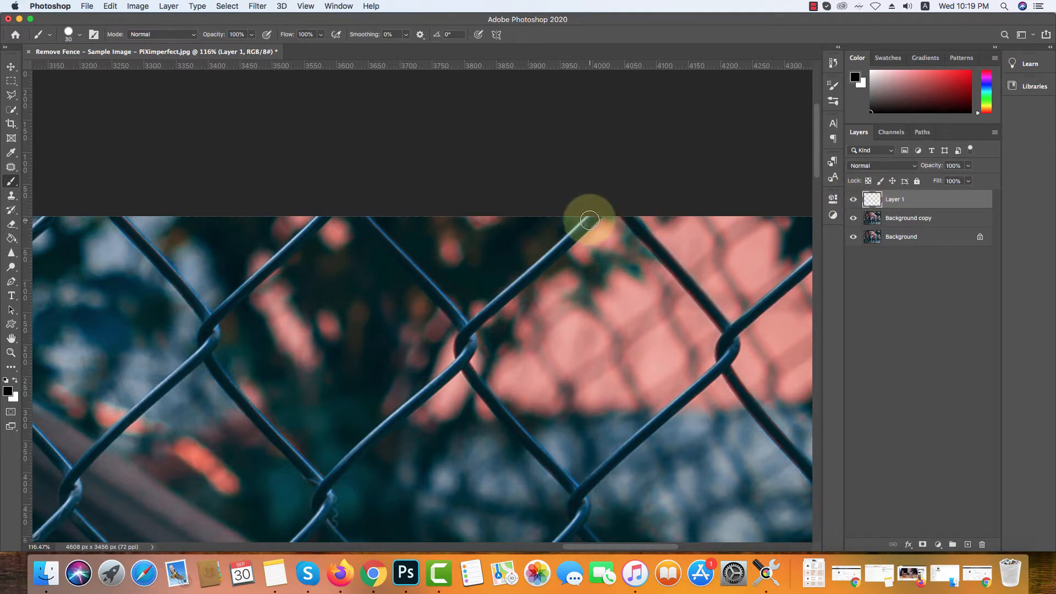
click(595, 217)
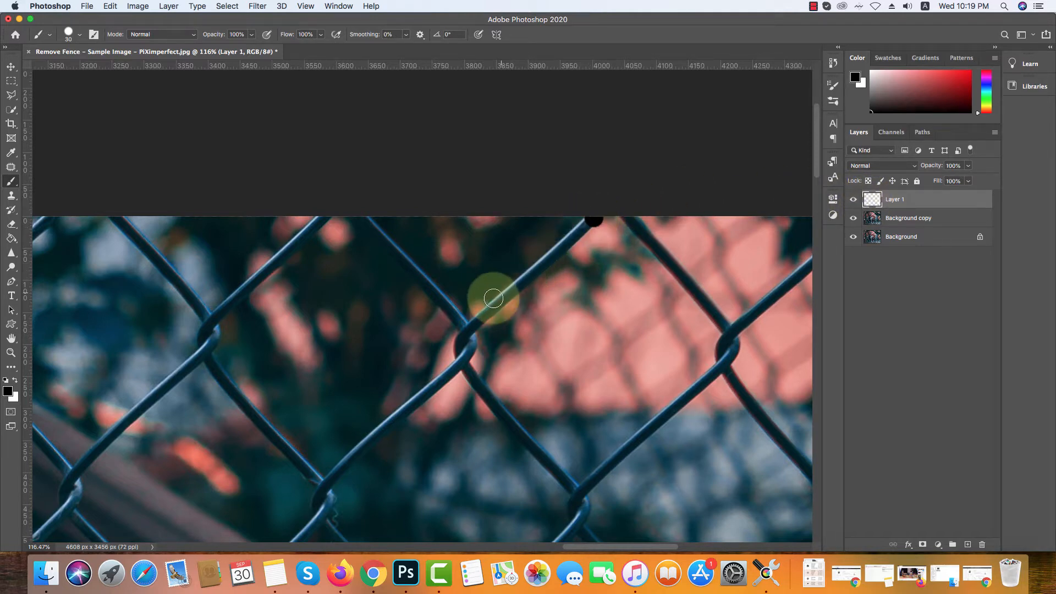
shift+click(498, 300)
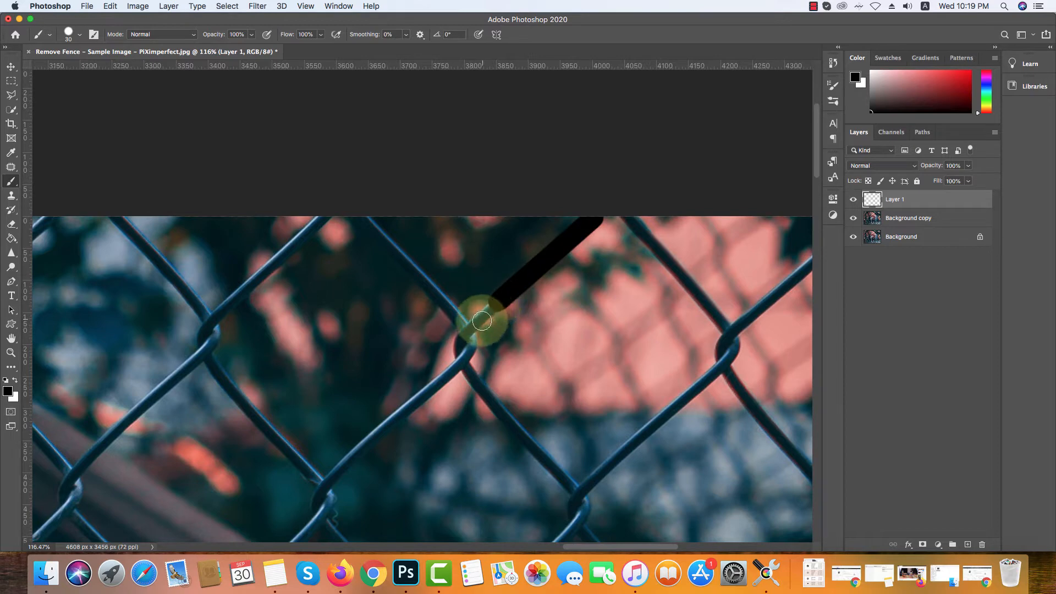
shift+click(470, 330)
shift+click(462, 343)
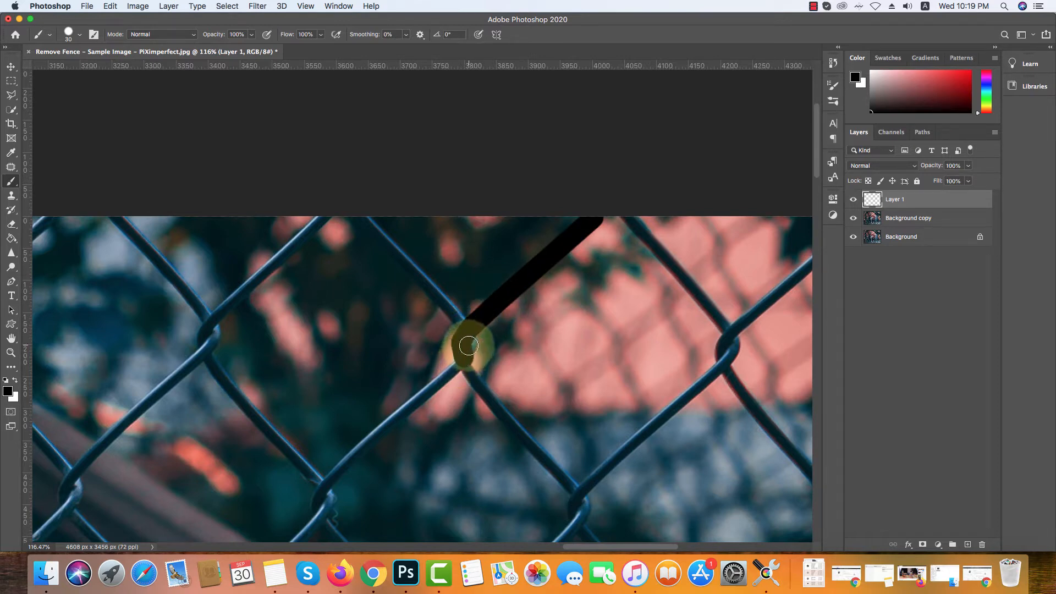
shift+click(462, 360)
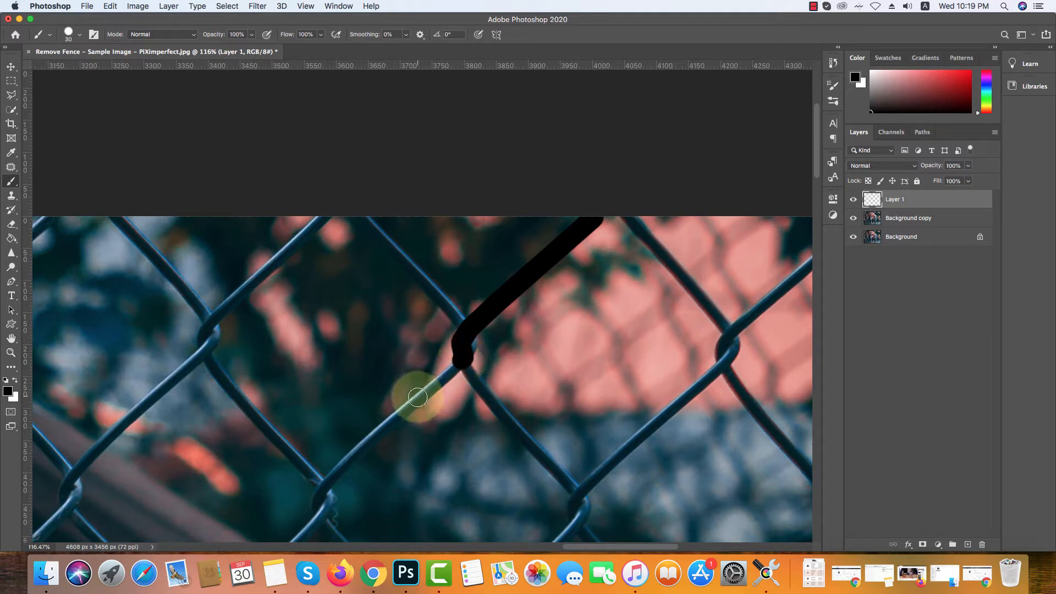
Continue the black straight-line strokes down the same wire from the first knot to the second knot.
shift+click(413, 403)
drag(414, 403, 493, 269)
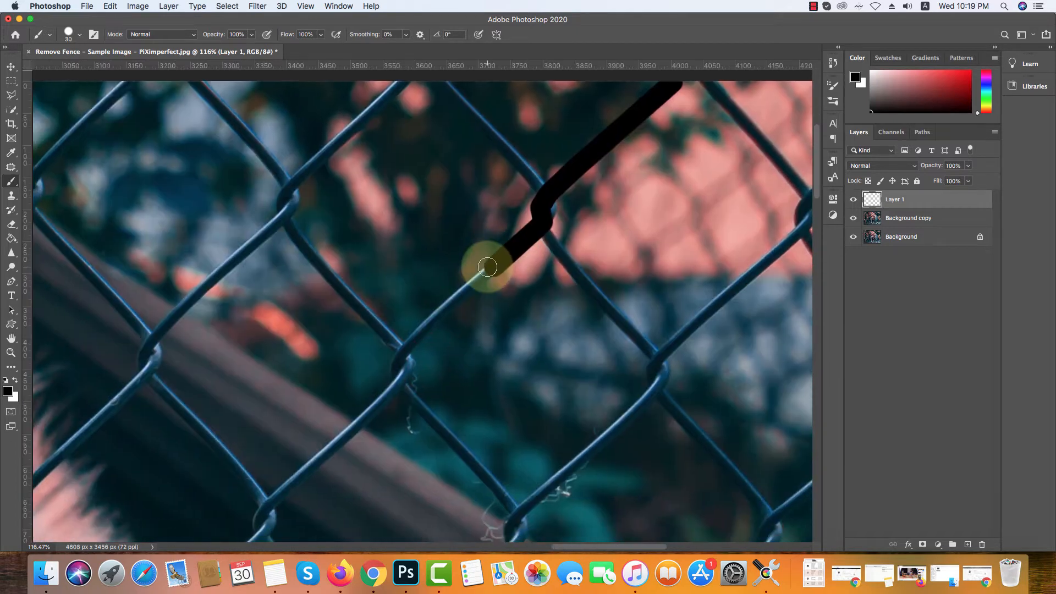
shift+click(441, 312)
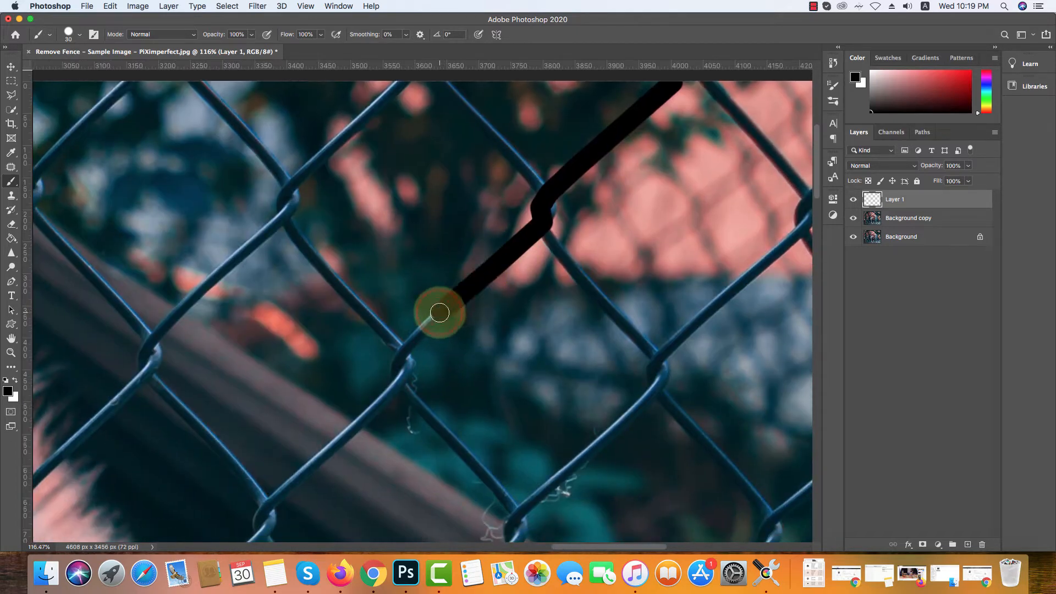
shift+click(412, 338)
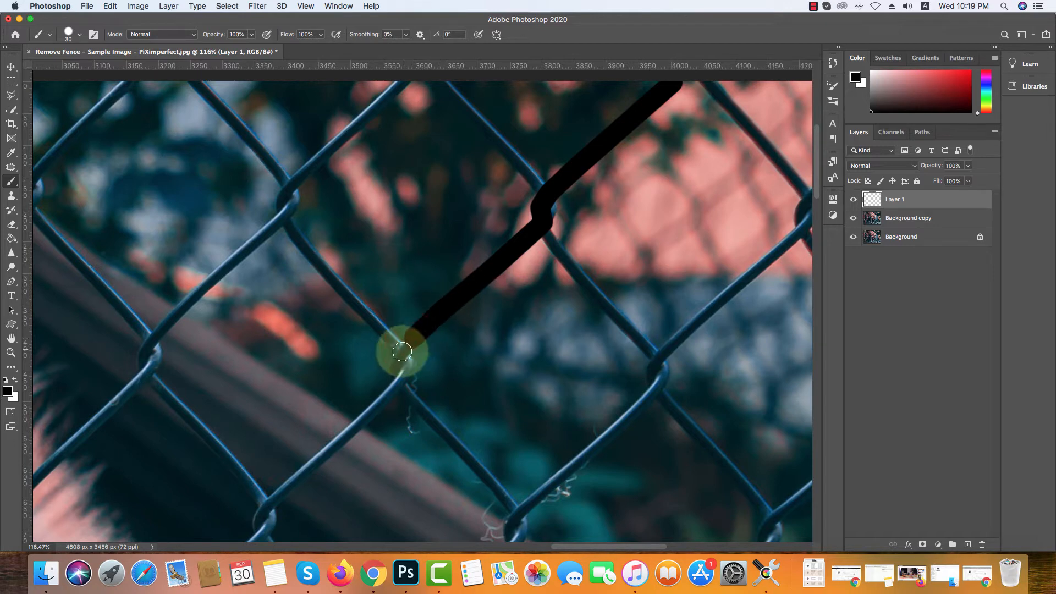
shift+click(402, 352)
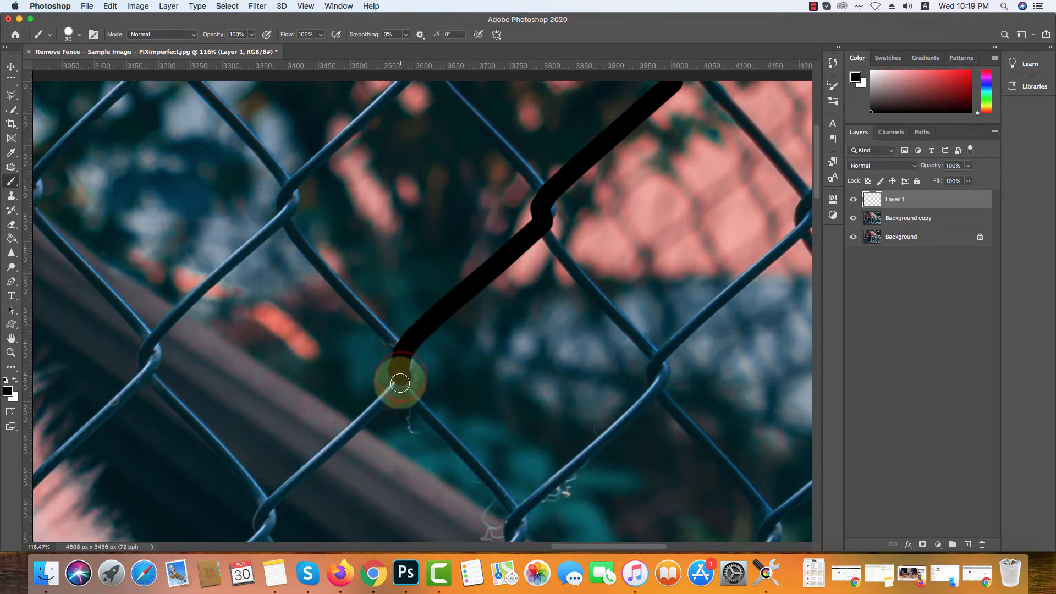
Continue the black straight-line strokes along the same wire from the second knot, across the dark beam, to the knot at the fur's edge.
drag(398, 371, 470, 227)
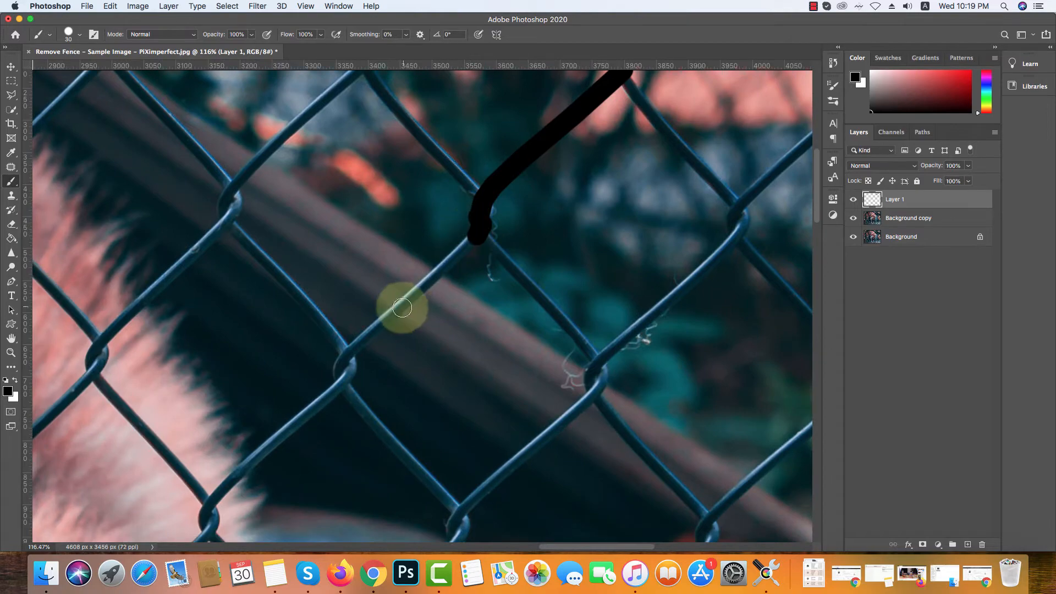
shift+click(395, 311)
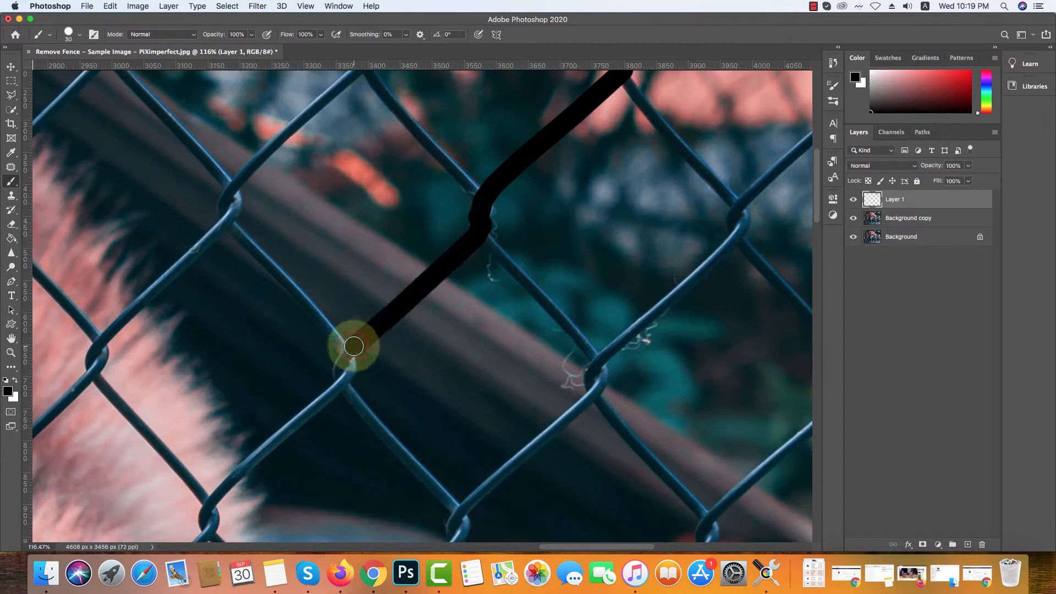
scroll(354, 344, down, 6)
scroll(355, 344, down, 1)
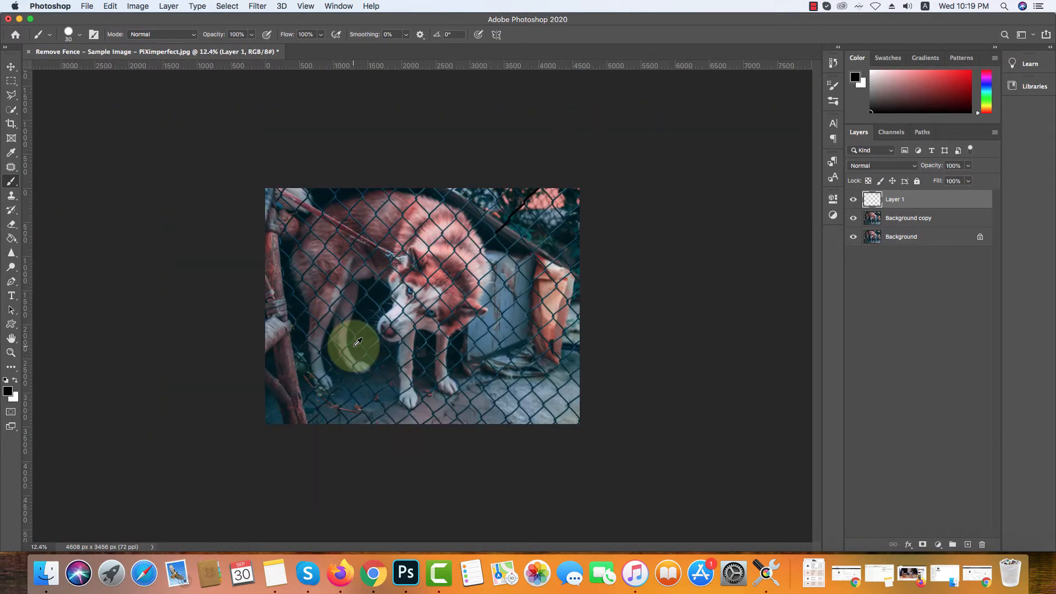
scroll(352, 342, up, 2)
scroll(556, 178, up, 5)
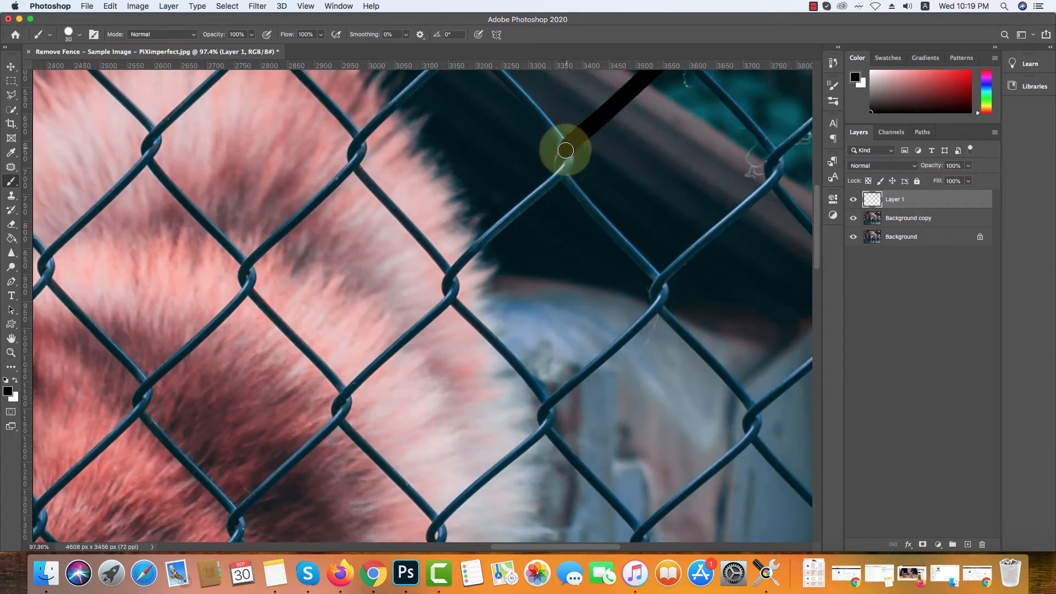
drag(557, 172, 557, 179)
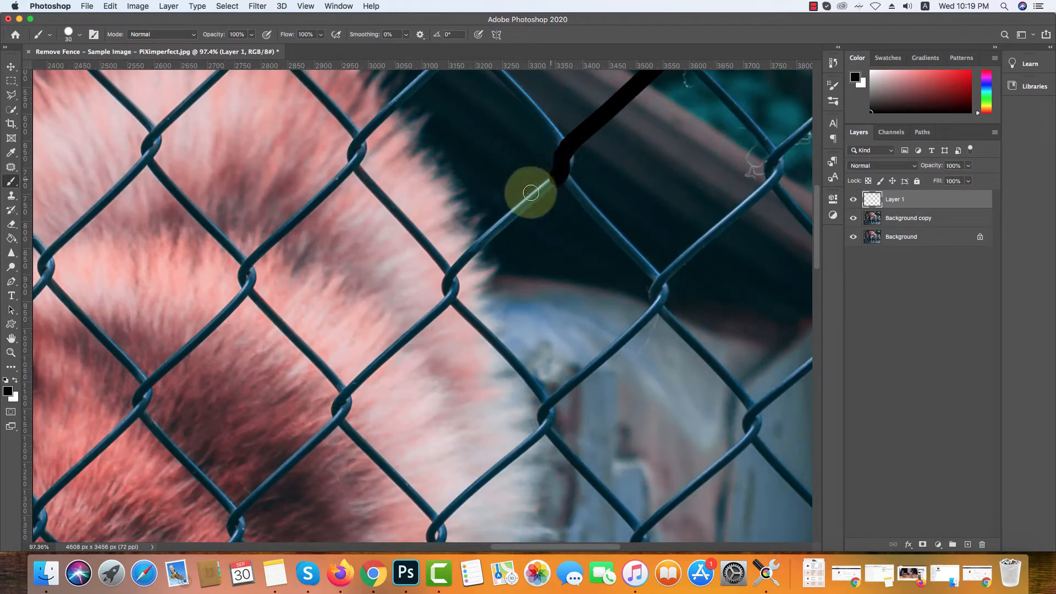
shift+click(479, 244)
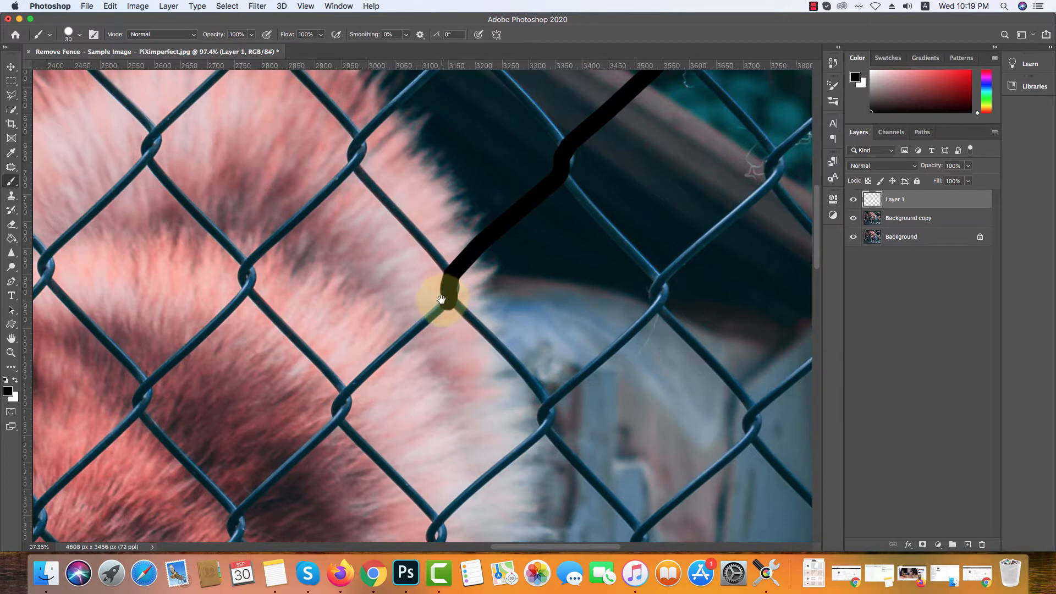
Extend the black strokes along the wire from the fur's edge across the dog's neck fur to the knot above its forehead.
drag(441, 299, 491, 220)
shift+click(413, 287)
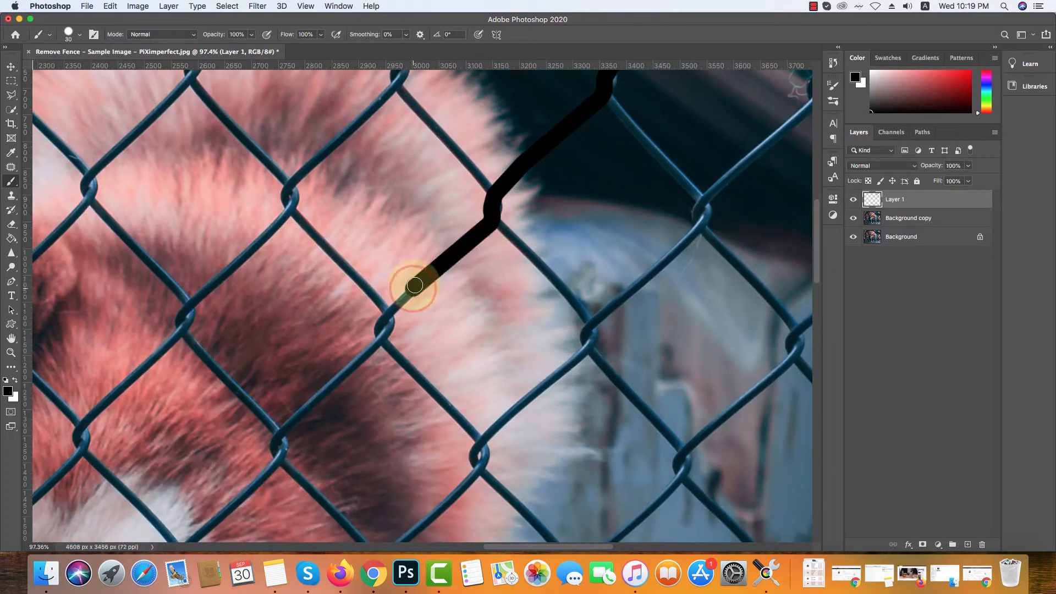
shift+click(389, 315)
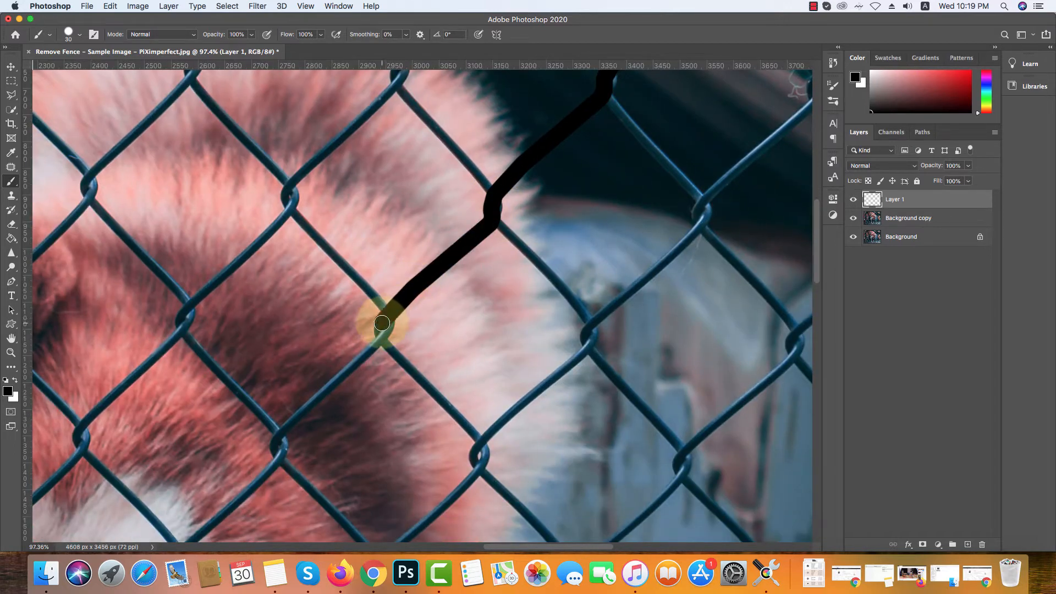
shift+click(377, 343)
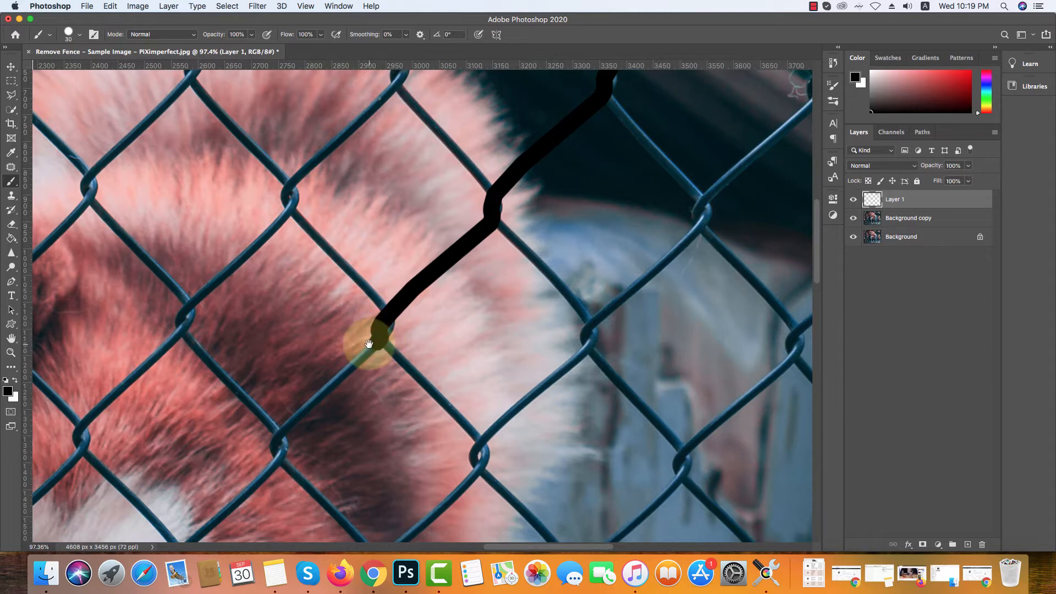
drag(372, 330, 436, 229)
shift+click(350, 318)
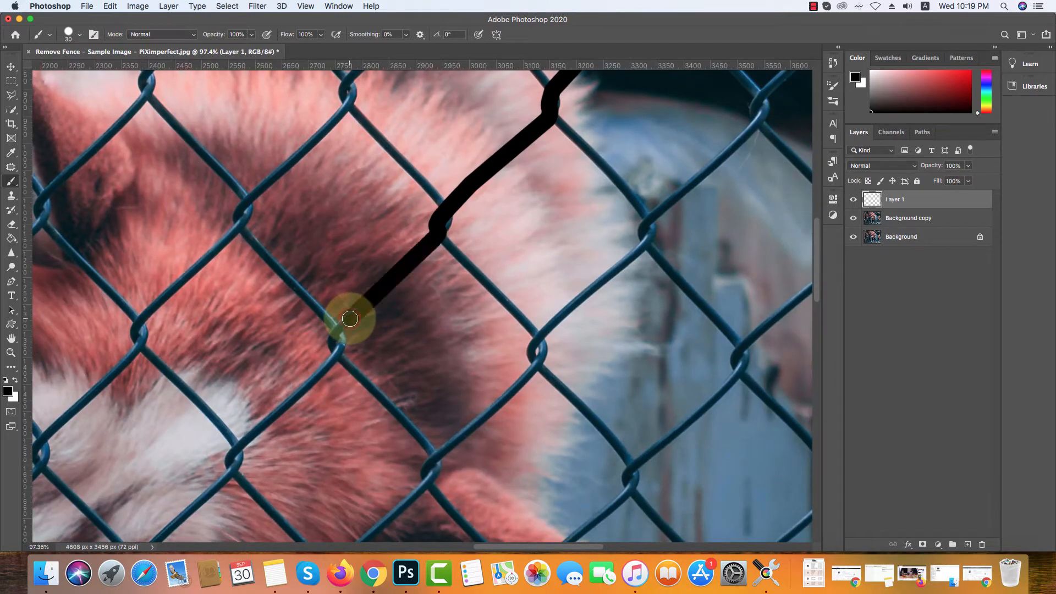
shift+click(333, 334)
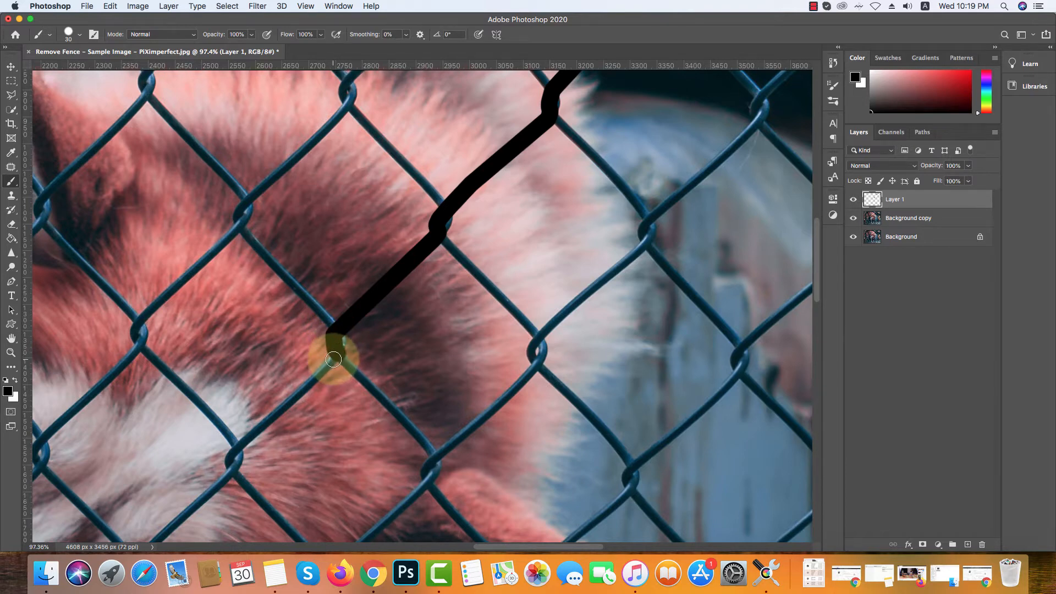
Trace the wire in black across the dog's forehead, past the inner corner of its eye, to the knot on its cheek.
drag(326, 349, 379, 236)
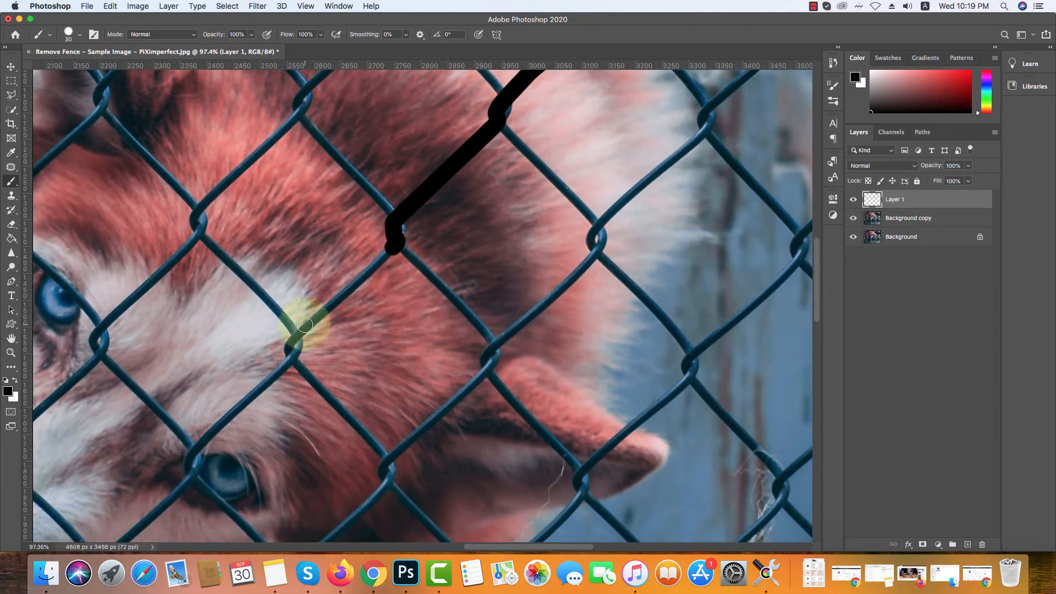
shift+click(305, 327)
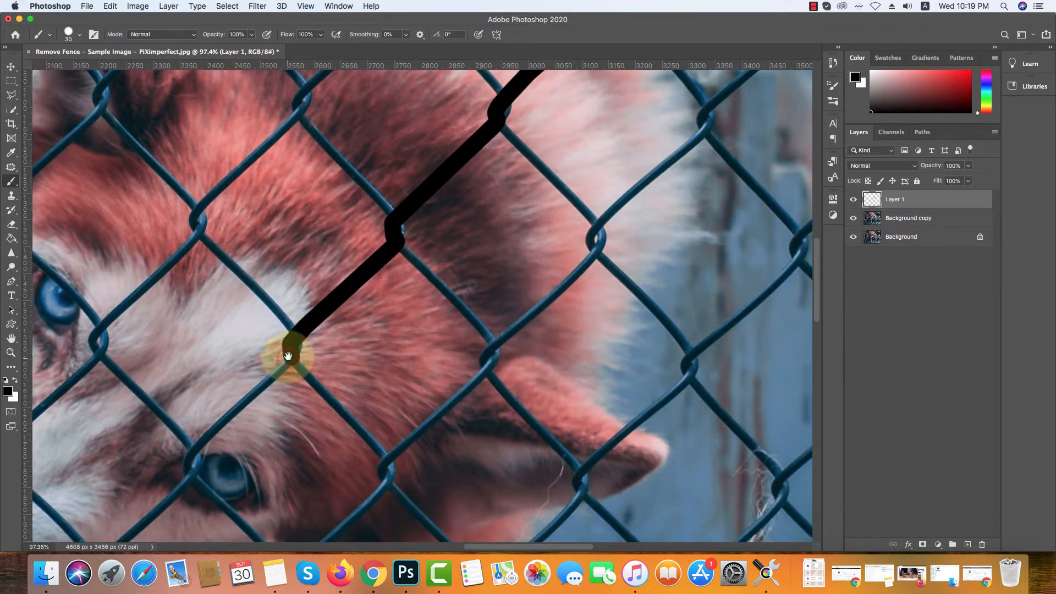
drag(292, 358, 388, 240)
shift+click(336, 266)
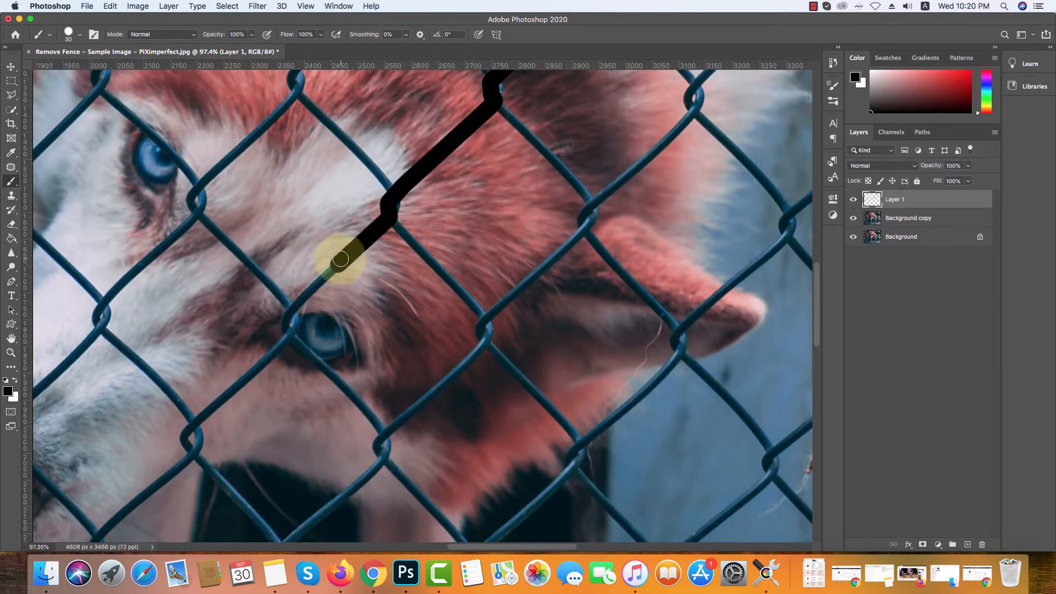
shift+click(286, 319)
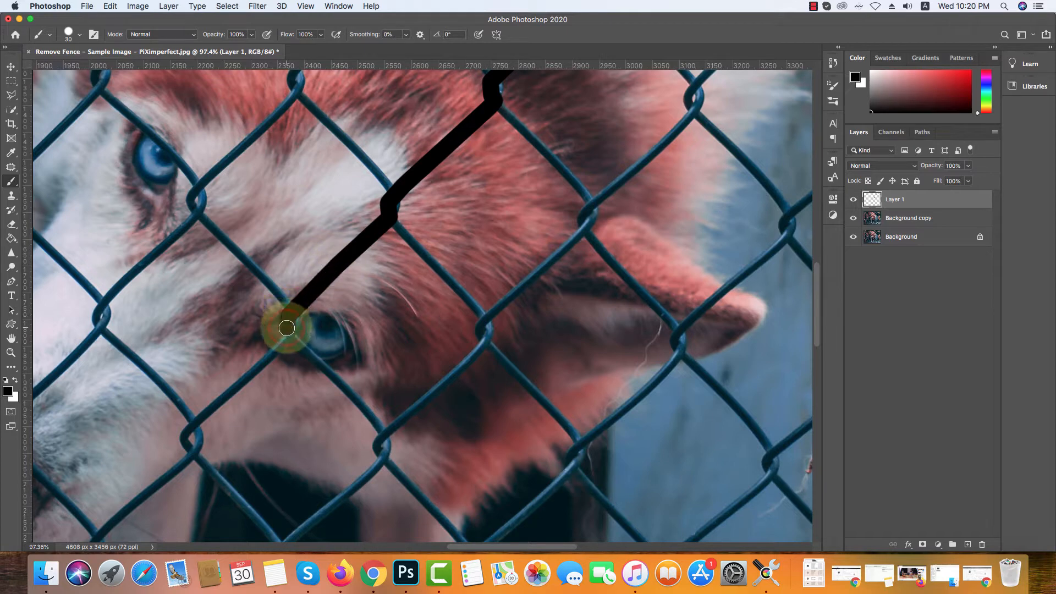
drag(282, 342, 353, 245)
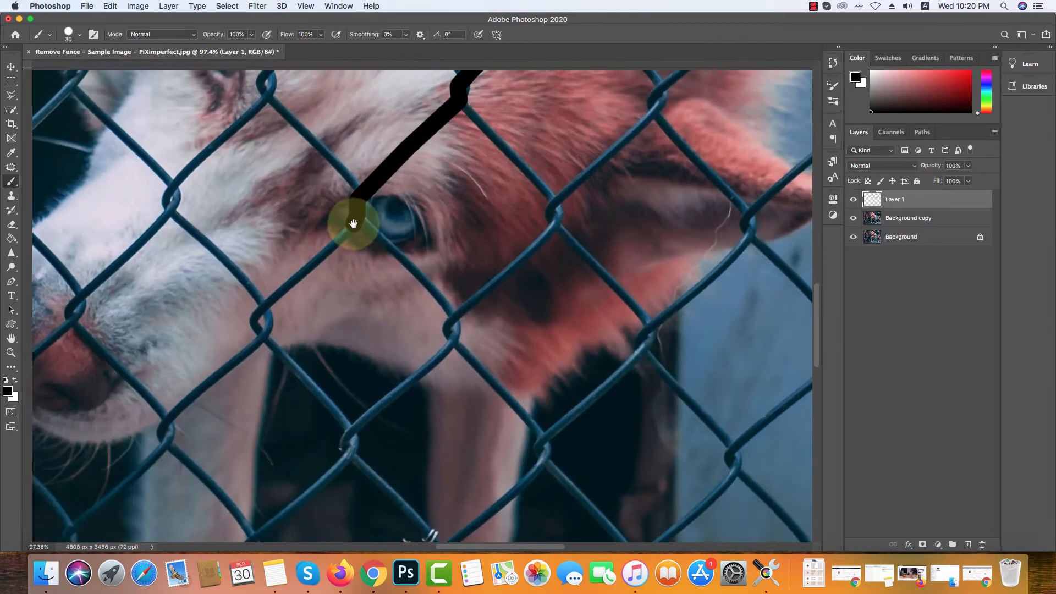
shift+click(279, 292)
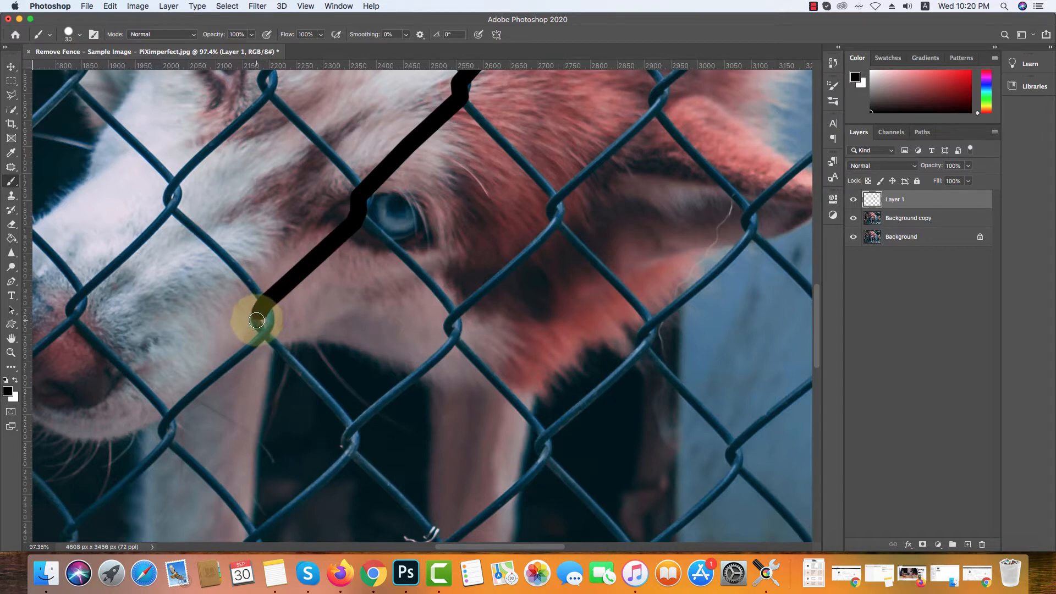
Carry the black strokes along the wire from the cheek knot, over the front leg below the chin, onto the dark background.
mouse_move(257, 320)
mouse_down()
mouse_move(262, 333)
mouse_move(313, 220)
mouse_up()
shift+click(255, 280)
drag(264, 259, 381, 122)
shift+click(331, 190)
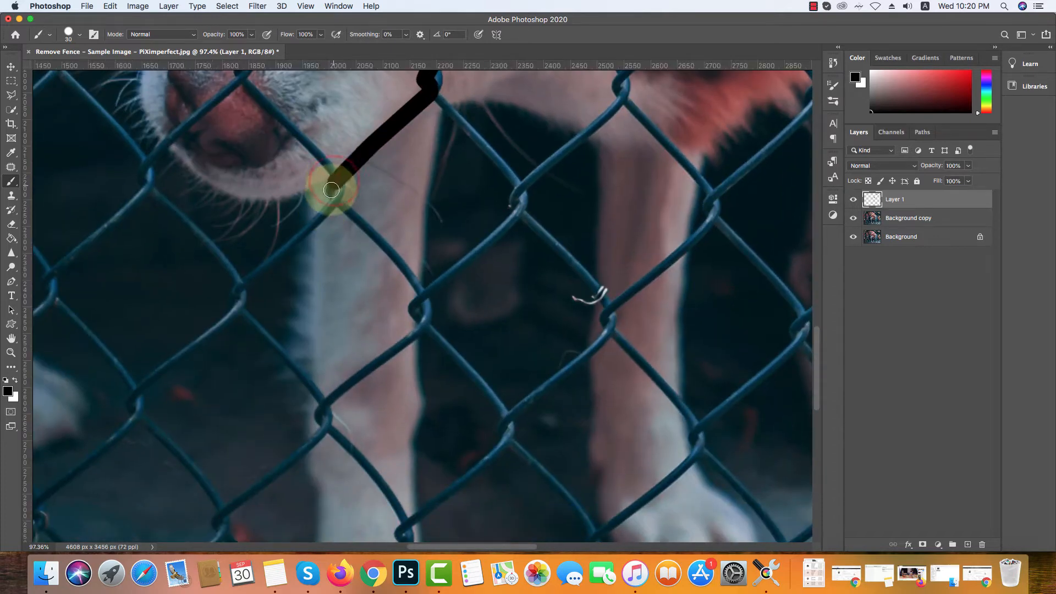
drag(329, 208, 424, 106)
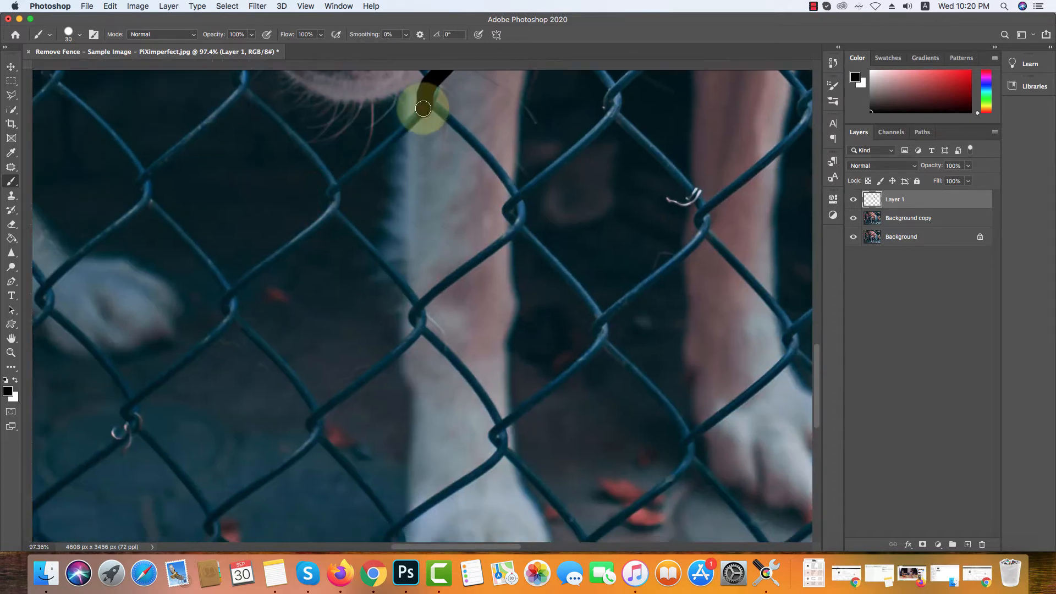
shift+click(360, 164)
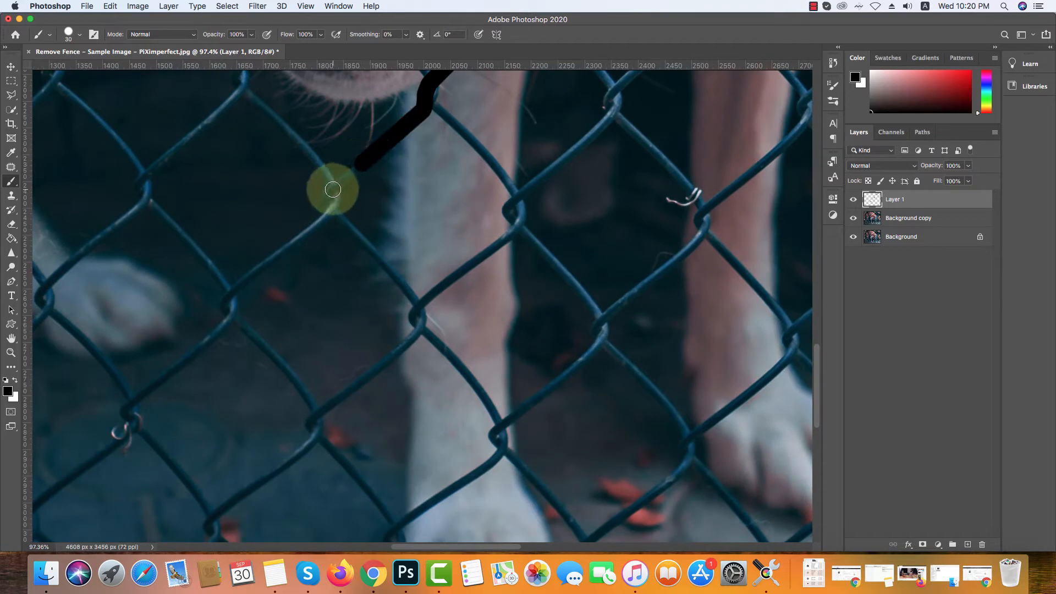
Paint over the wire across the dark ground, covering each knot down to the one just above the dried red vine.
mouse_move(330, 196)
mouse_down()
mouse_move(332, 213)
mouse_move(373, 132)
mouse_up()
shift+click(311, 179)
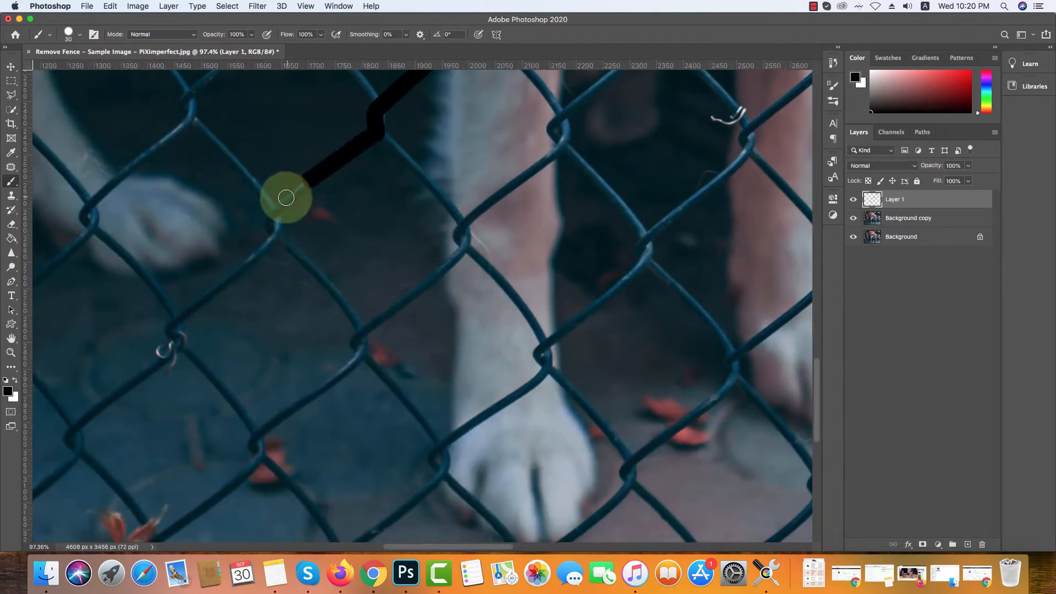
mouse_move(282, 204)
mouse_down()
mouse_move(270, 238)
mouse_move(325, 161)
mouse_move(321, 178)
mouse_move(288, 189)
mouse_move(238, 243)
mouse_move(280, 215)
mouse_up()
click(281, 218)
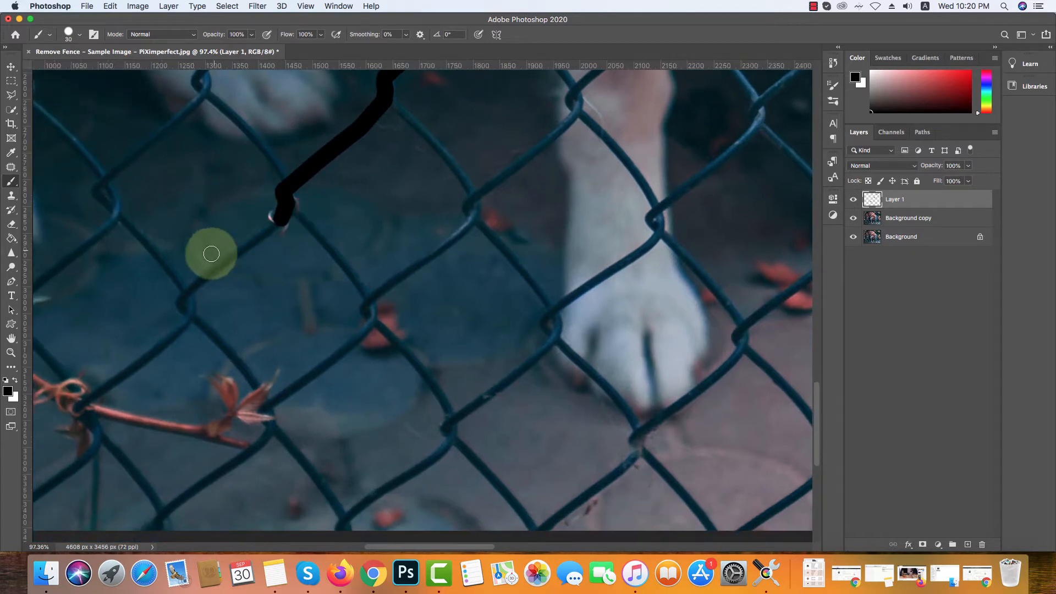
mouse_move(225, 260)
mouse_down()
mouse_move(220, 252)
mouse_move(182, 296)
mouse_move(183, 330)
mouse_up()
click(908, 6)
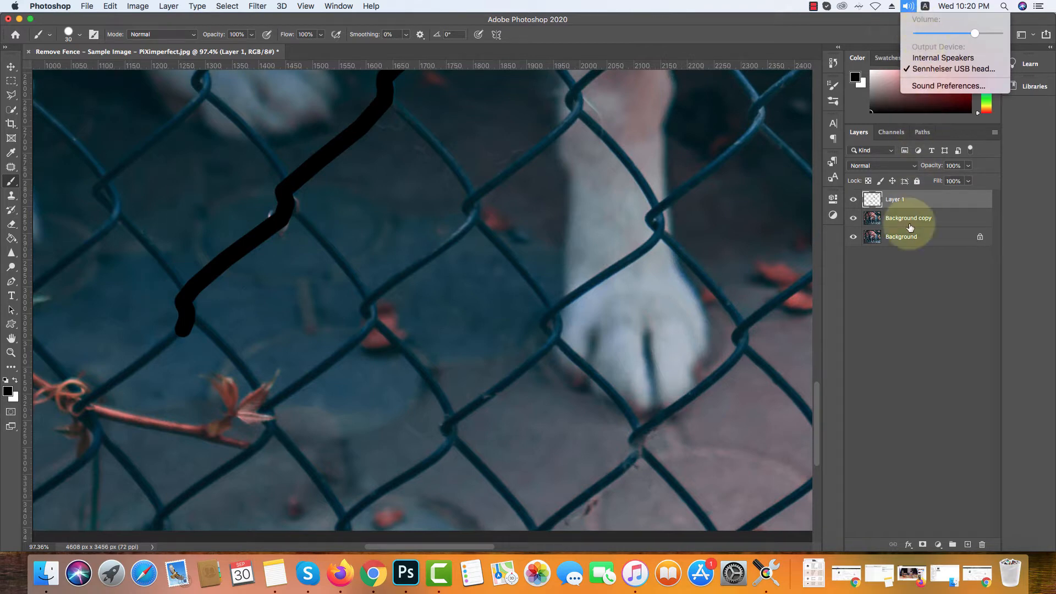
click(903, 283)
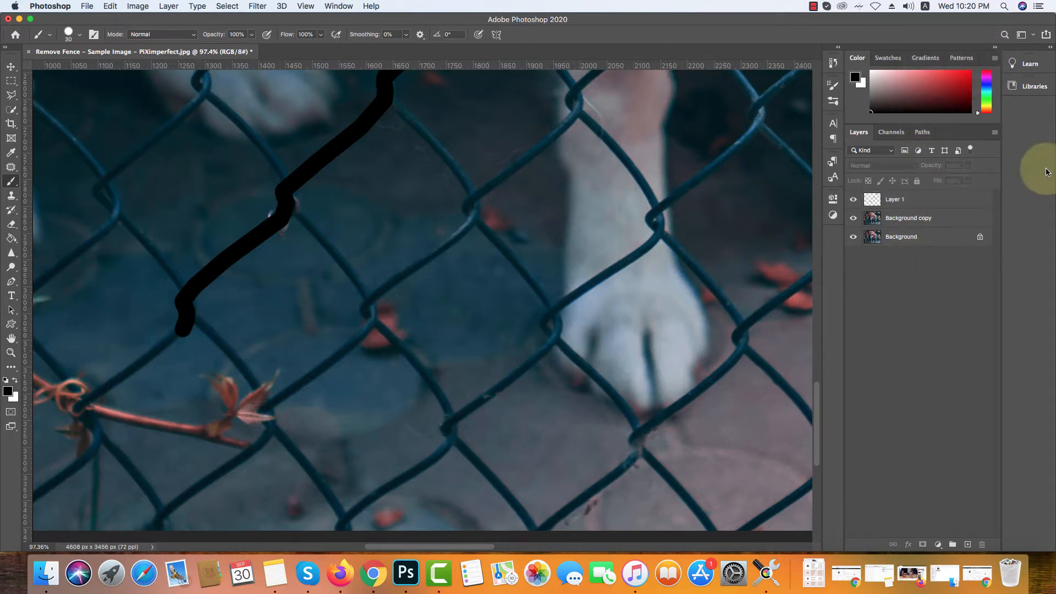
click(941, 199)
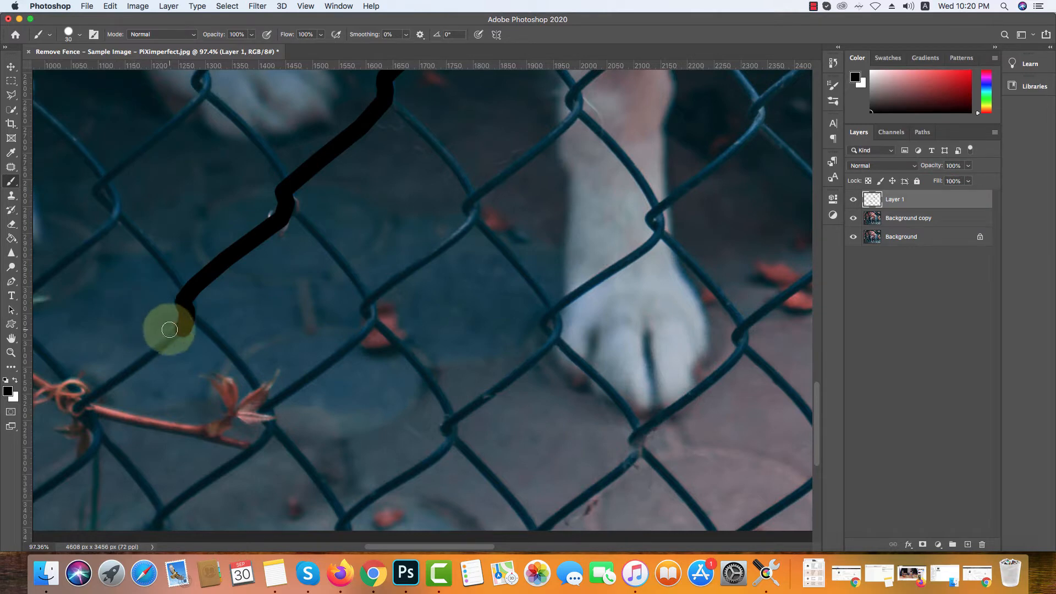
Finish tracing the wire in black over the red vine and its knot down to the photo's lower edge.
scroll(177, 333, down, 3)
scroll(176, 332, left, 5)
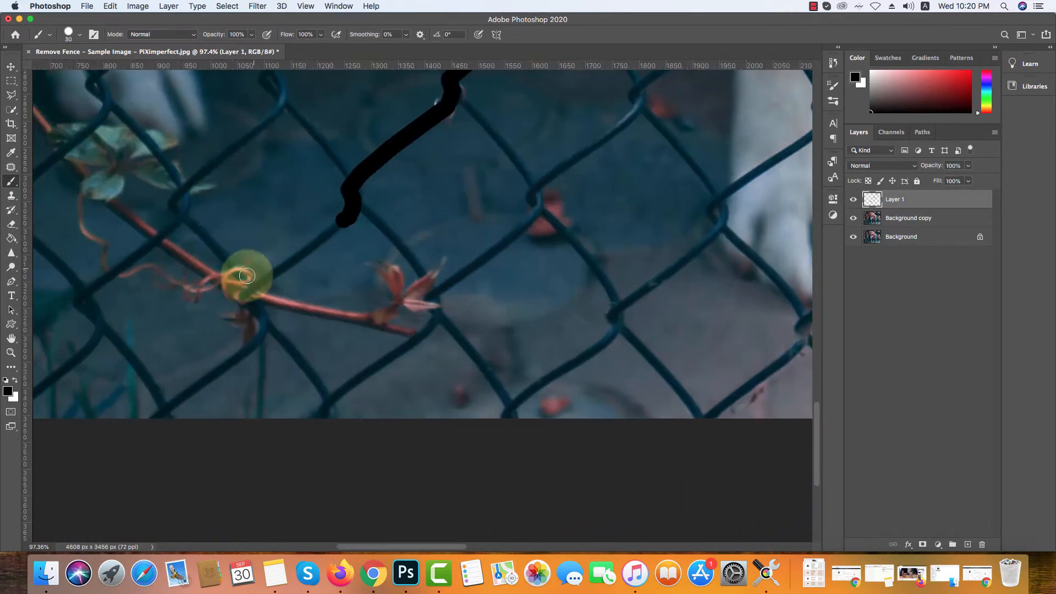
shift+click(245, 287)
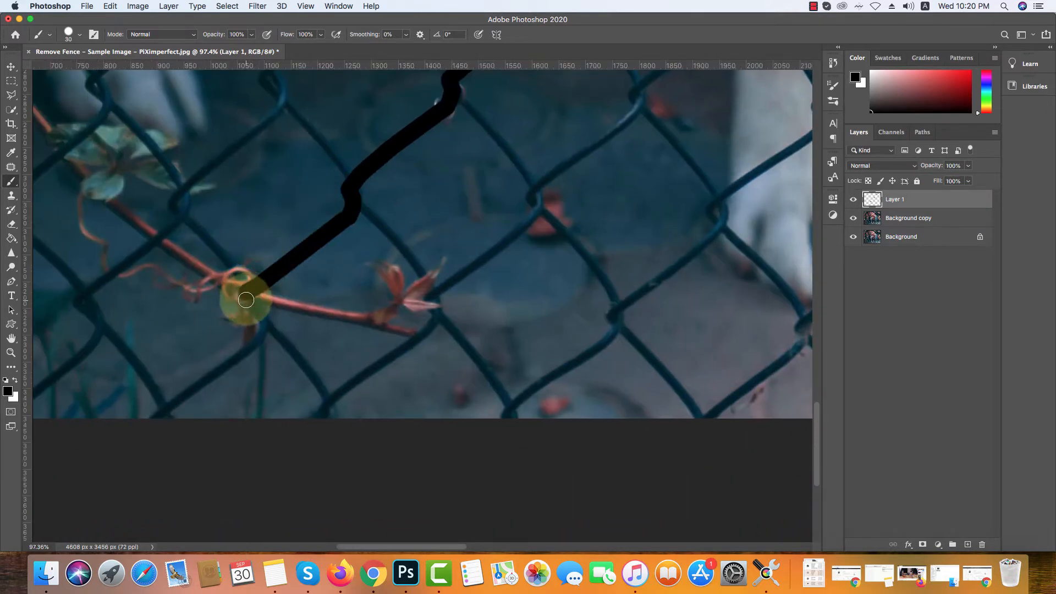
drag(259, 337, 243, 297)
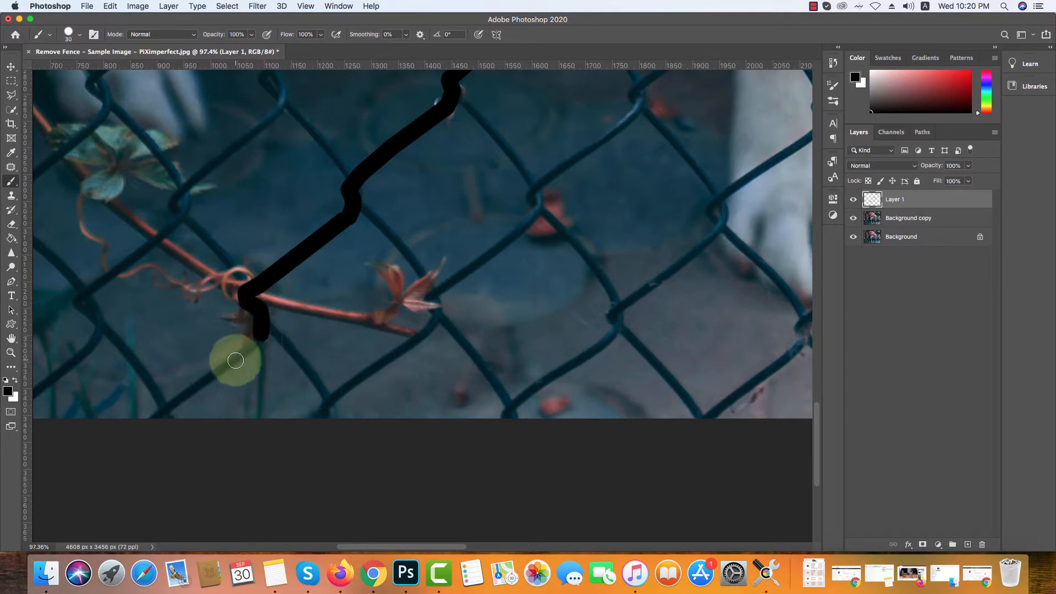
drag(235, 359, 155, 416)
Trace the parallel wire to the right in black from the photo's upper edge through its first knot toward the second.
scroll(158, 417, down, 10)
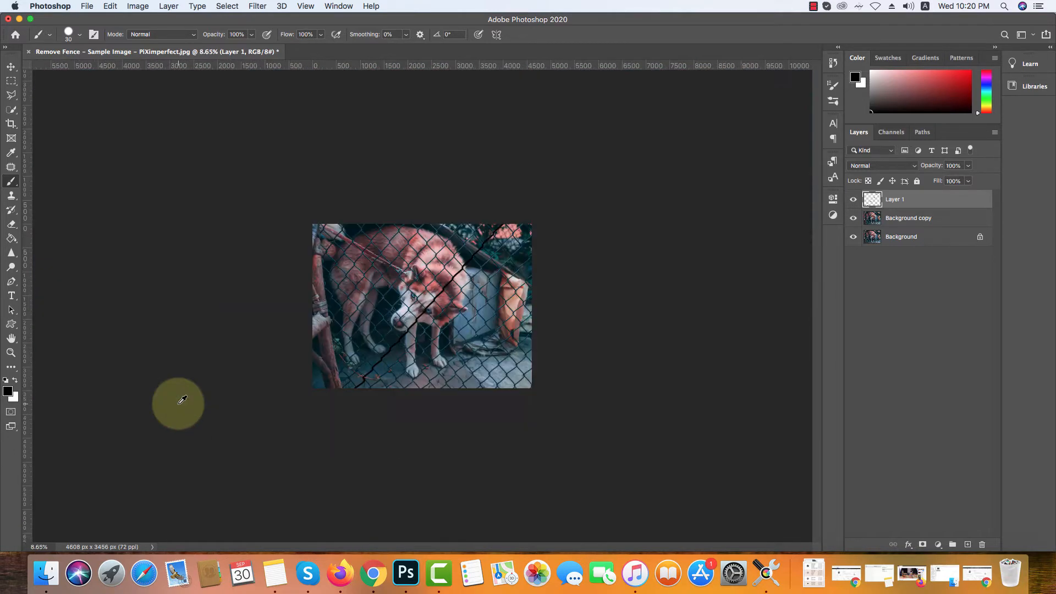
scroll(523, 209, up, 4)
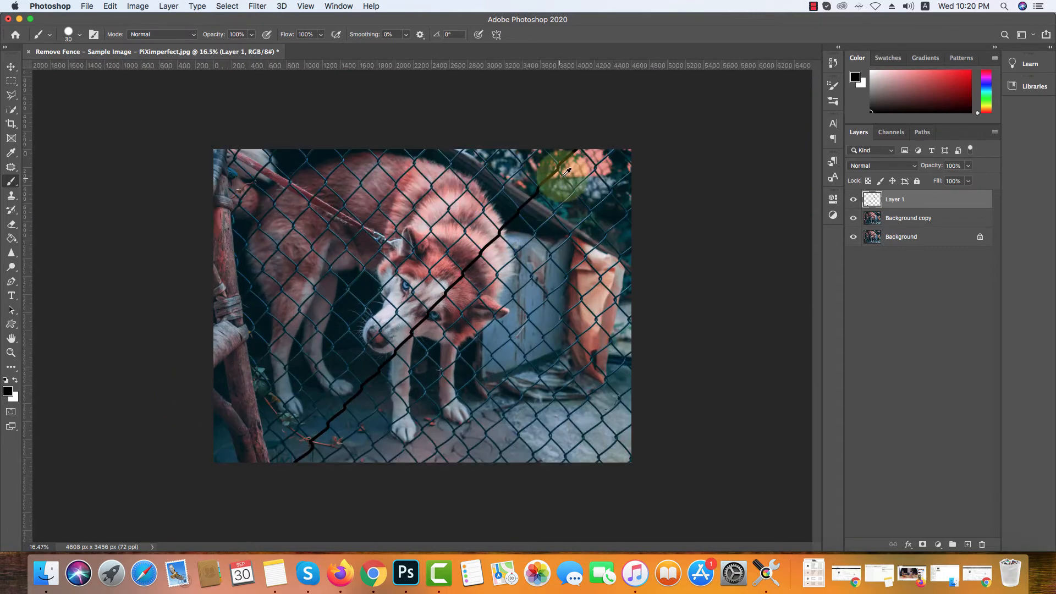
scroll(666, 116, up, 6)
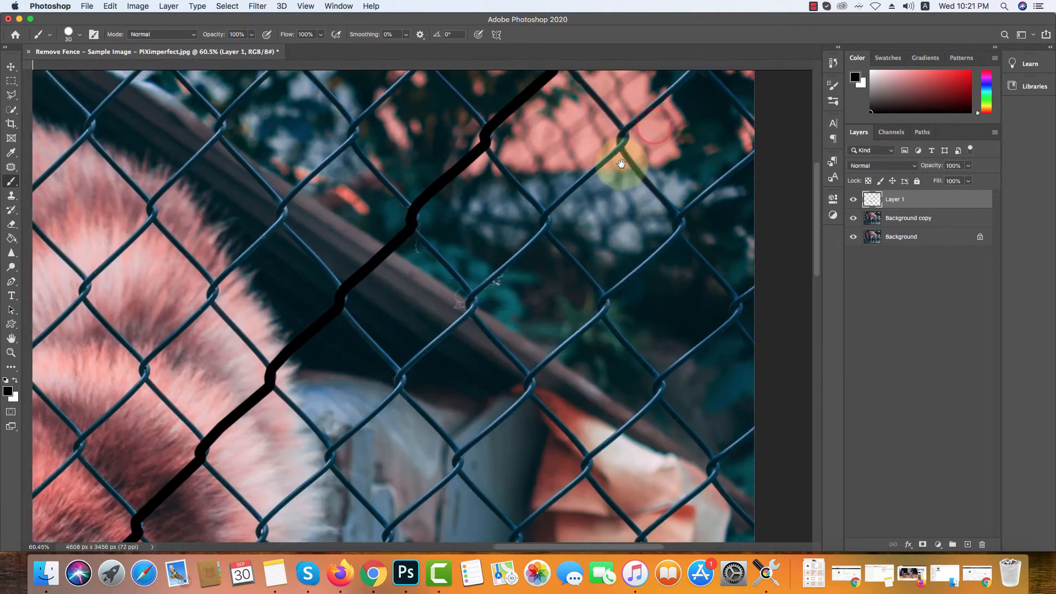
drag(622, 164, 562, 238)
scroll(618, 176, up, 1)
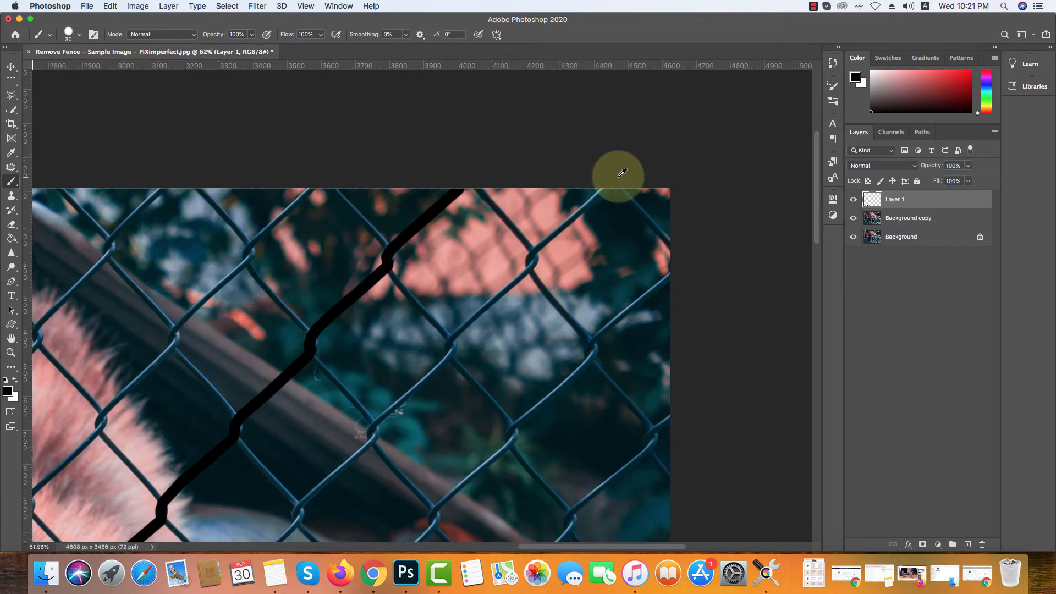
scroll(610, 185, up, 3)
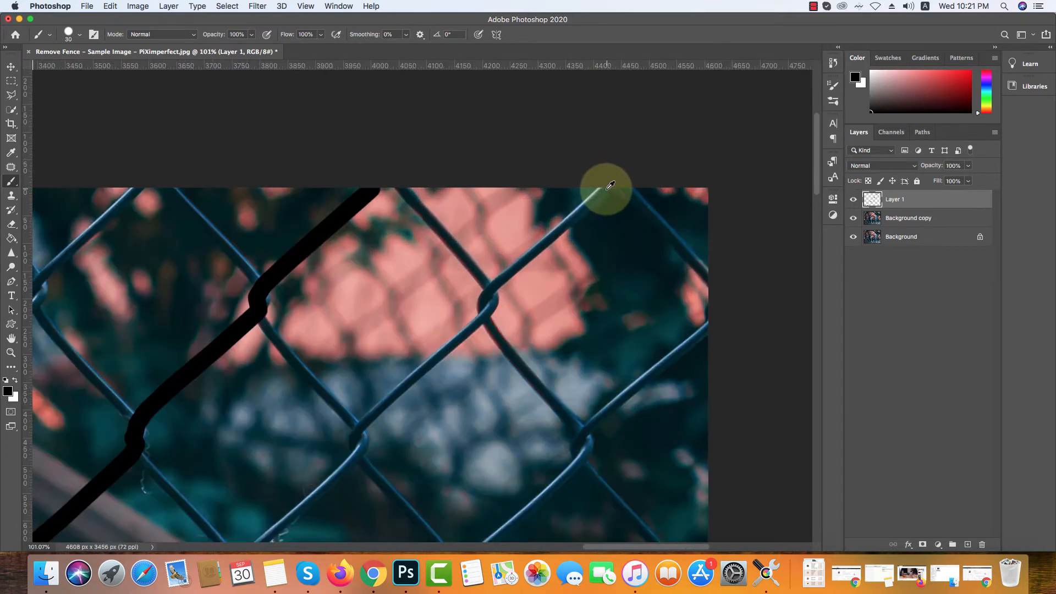
mouse_move(605, 189)
mouse_down()
mouse_move(497, 276)
mouse_move(482, 318)
mouse_up()
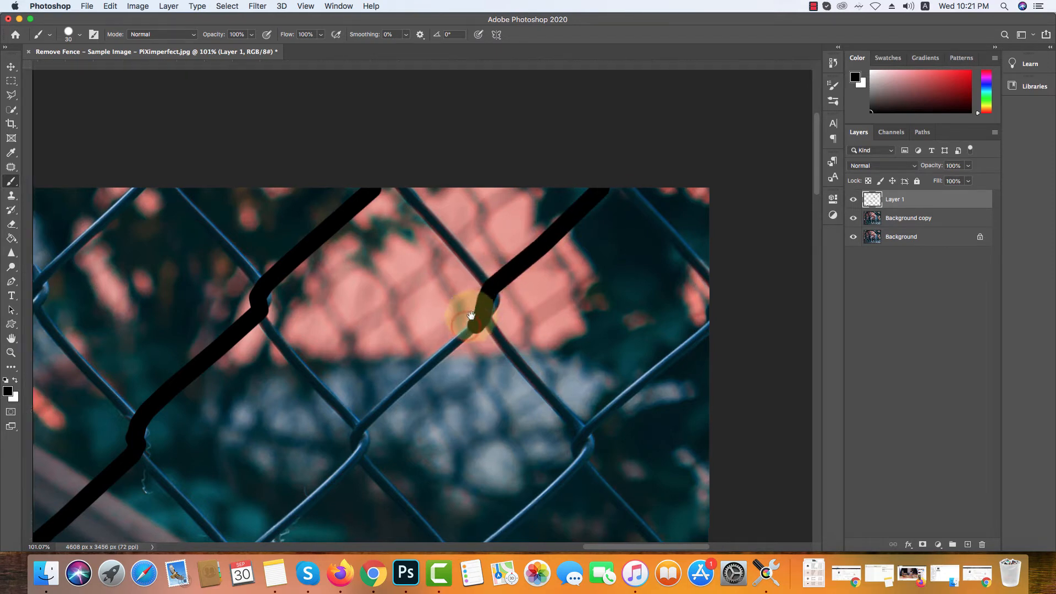
drag(474, 325, 523, 215)
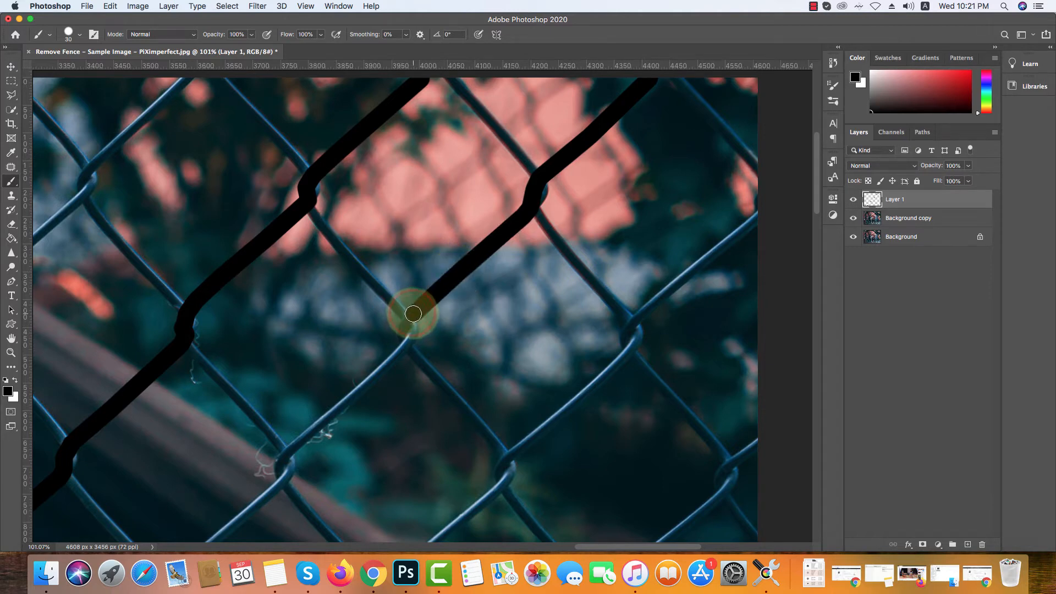
Reduce the stroke layer's opacity to 60% and carry the black wire tracing down to the knot above the blue boards.
mouse_move(414, 314)
mouse_down()
mouse_move(405, 288)
mouse_move(436, 189)
mouse_up()
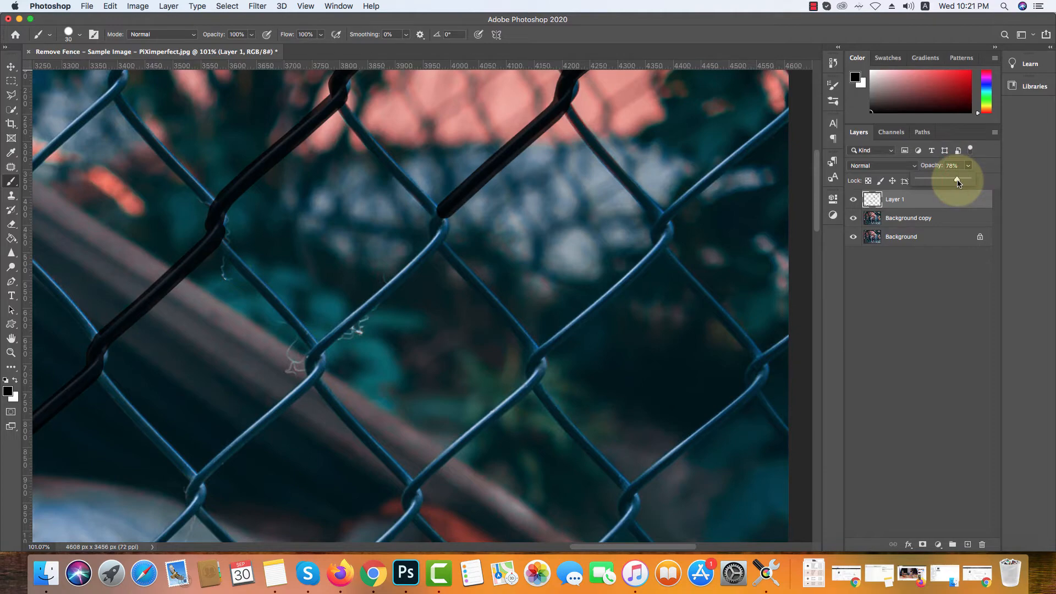
shift+click(405, 248)
shift+click(377, 252)
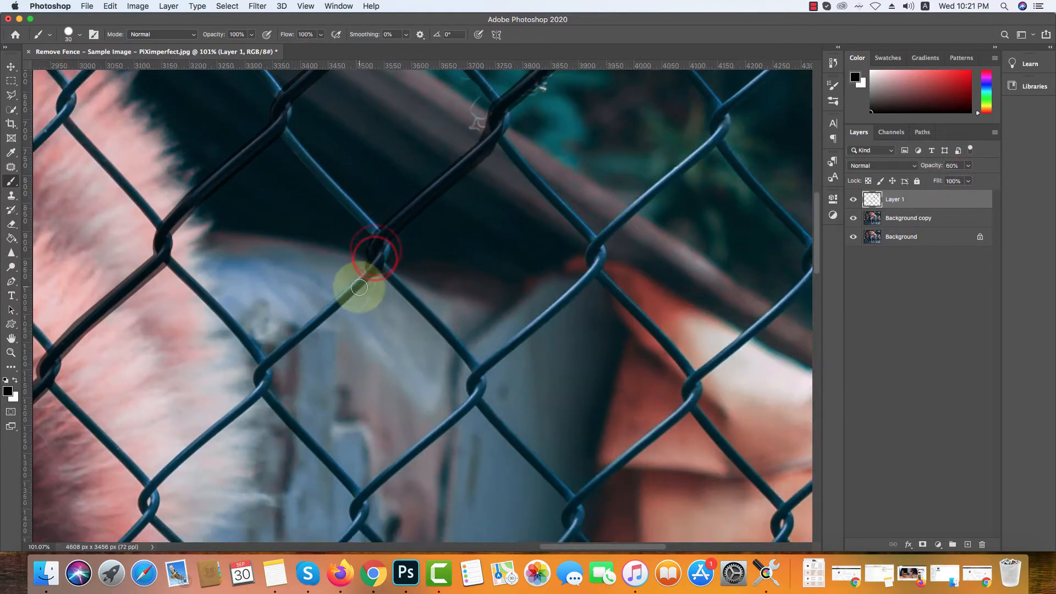
Restore the stroke layer's opacity to 100% and trace the wire over the dog's neck fur to the knot between eye and ear.
drag(949, 180, 971, 180)
shift+click(382, 276)
shift+click(357, 303)
shift+click(306, 356)
drag(303, 380, 337, 267)
drag(232, 385, 334, 261)
shift+click(221, 361)
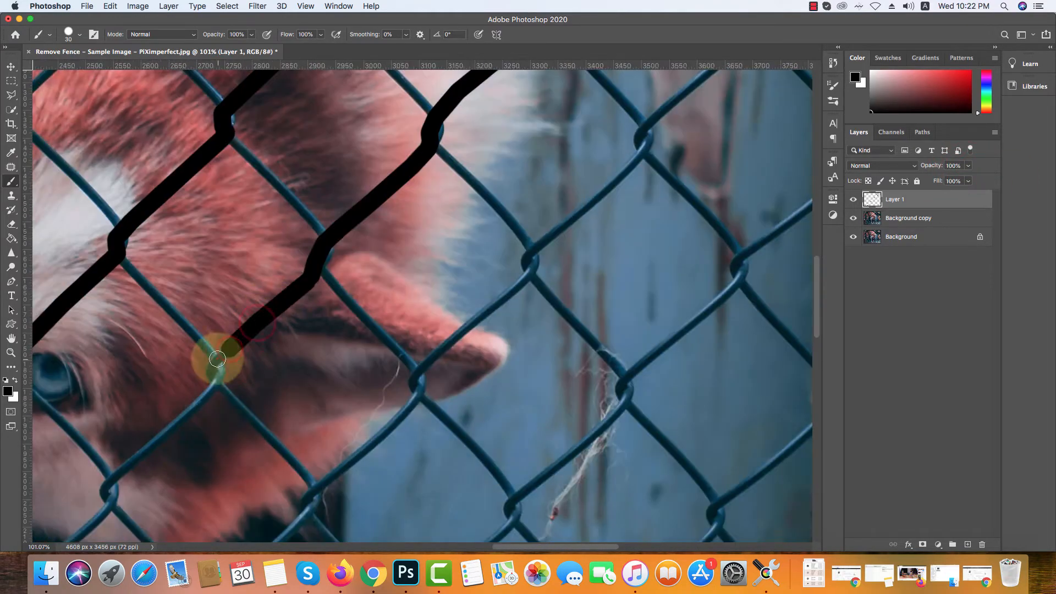
Continue the black strokes from the knot between the dog's eye and ear, past the chin and legs toward the photo's lower edge.
drag(218, 365, 411, 142)
shift+click(306, 288)
drag(201, 407, 344, 268)
shift+click(241, 377)
shift+click(144, 473)
shift+click(167, 396)
drag(167, 396, 290, 314)
shift+click(187, 432)
drag(187, 432, 335, 208)
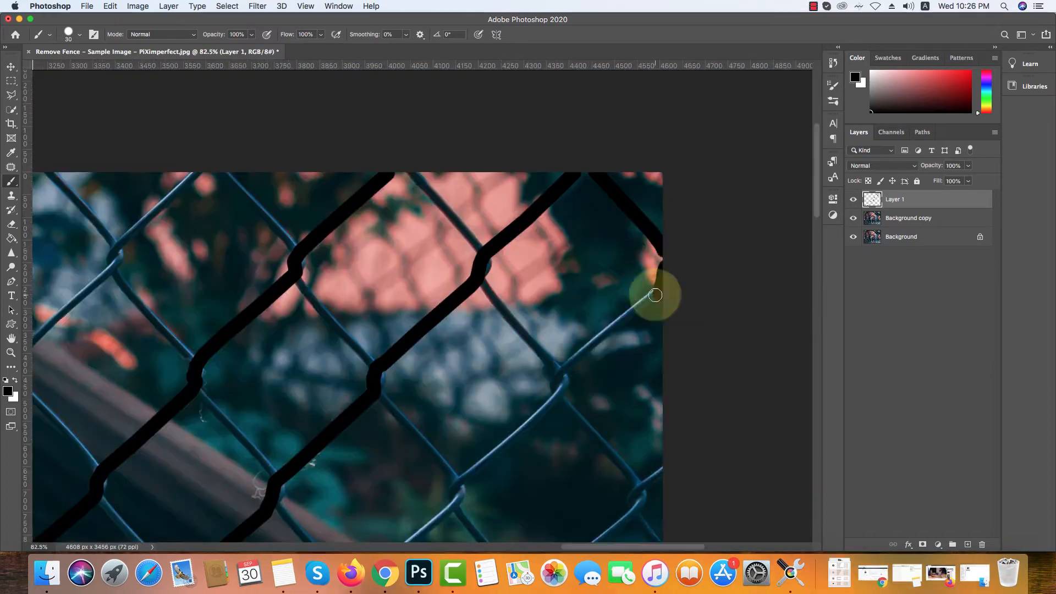
Trace the next wire in black from the upper part of the photo's right edge down past the dog's ear tip and cheek.
drag(554, 391, 609, 244)
shift+click(497, 362)
shift+click(410, 427)
drag(407, 448, 585, 206)
shift+click(488, 278)
drag(385, 418, 480, 276)
shift+click(394, 344)
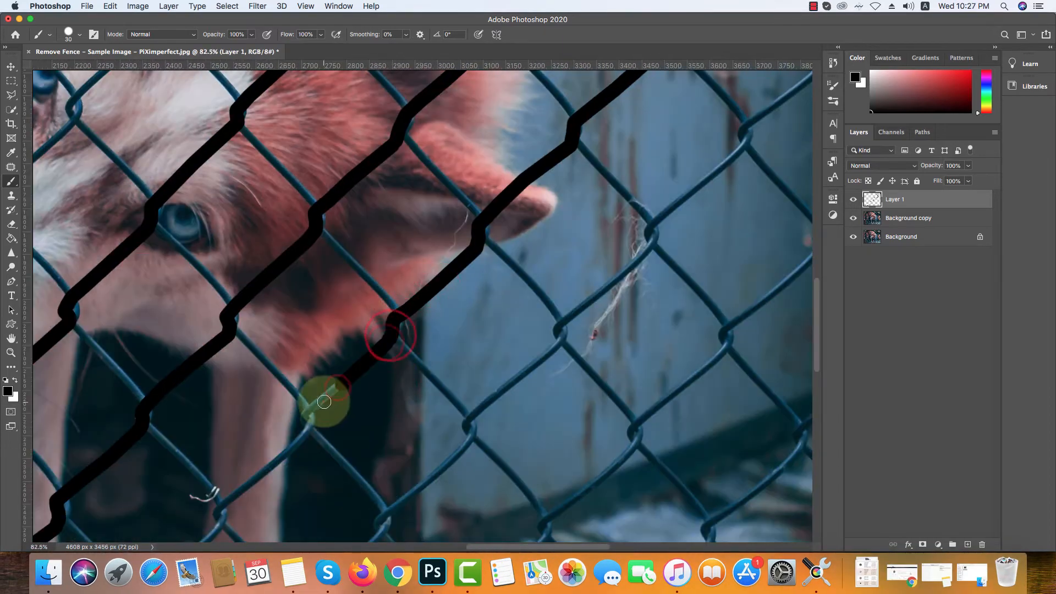
Carry that wire's tracing from below the cheek across the dark ground toward the photo's lower edge.
drag(323, 401, 516, 146)
shift+click(365, 313)
drag(326, 368, 479, 205)
shift+click(239, 440)
Trace the next wire to the right in black down through its knot on the orange cardboard.
shift+click(717, 222)
drag(550, 363, 669, 198)
shift+click(594, 295)
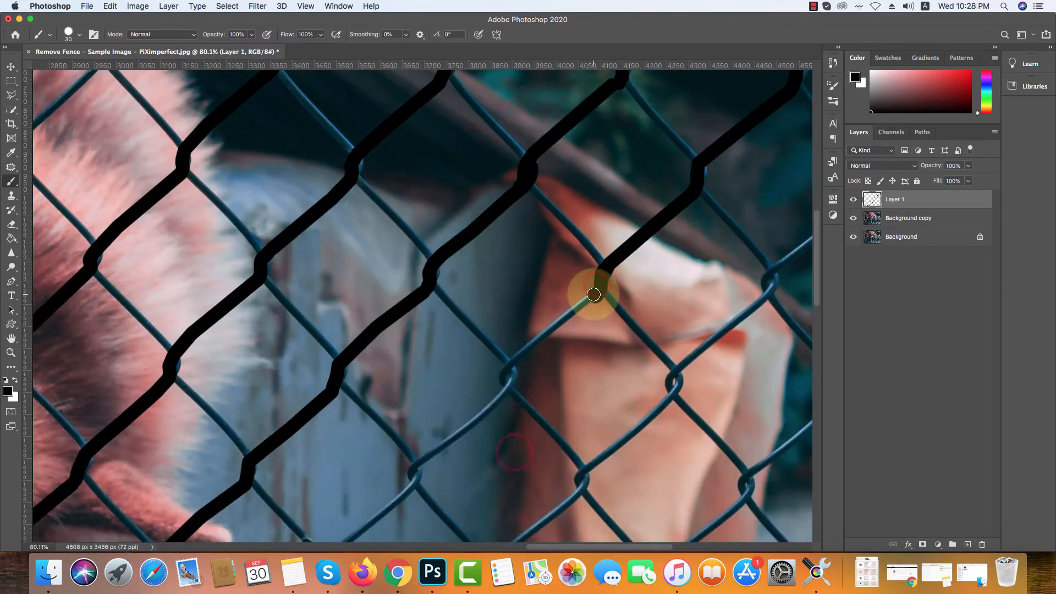
Continue the black tracing from the cardboard knot down across the blue boards, covering each knot.
drag(468, 413, 542, 201)
shift+click(493, 269)
drag(429, 374, 486, 272)
shift+click(422, 312)
shift+click(375, 351)
shift+click(369, 366)
Carry the wire's tracing over the dog's front leg and past the paw toward the photo's lower edge.
drag(281, 451, 440, 220)
shift+click(385, 291)
drag(308, 396, 429, 221)
shift+click(344, 275)
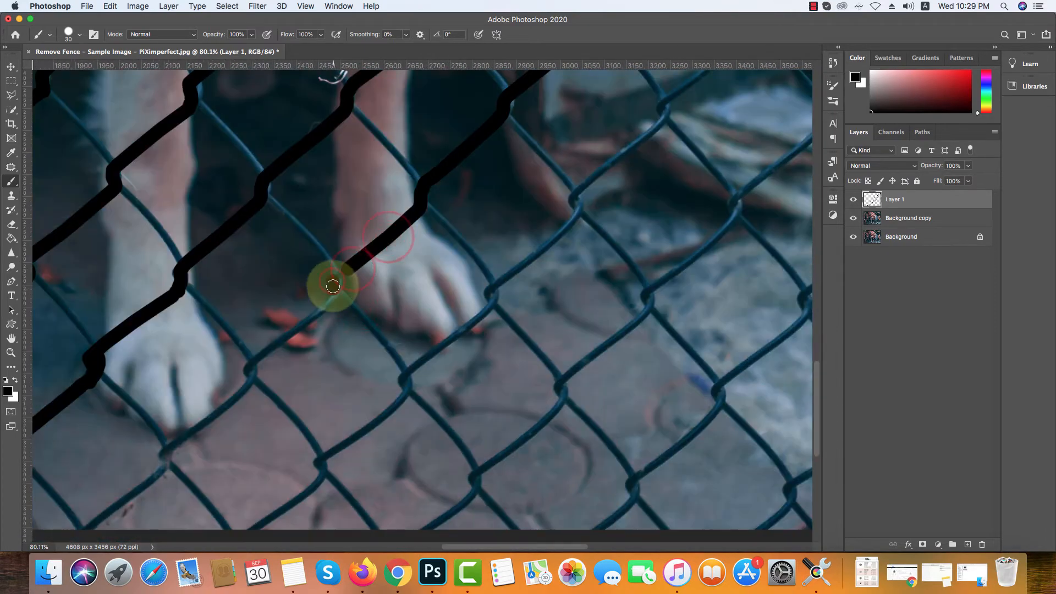
drag(231, 440, 420, 264)
shift+click(340, 247)
Trace the following wire to the right in black over the cardboard and through its knot on the blue boards.
shift+click(559, 168)
shift+click(533, 190)
shift+click(438, 247)
drag(352, 396, 468, 231)
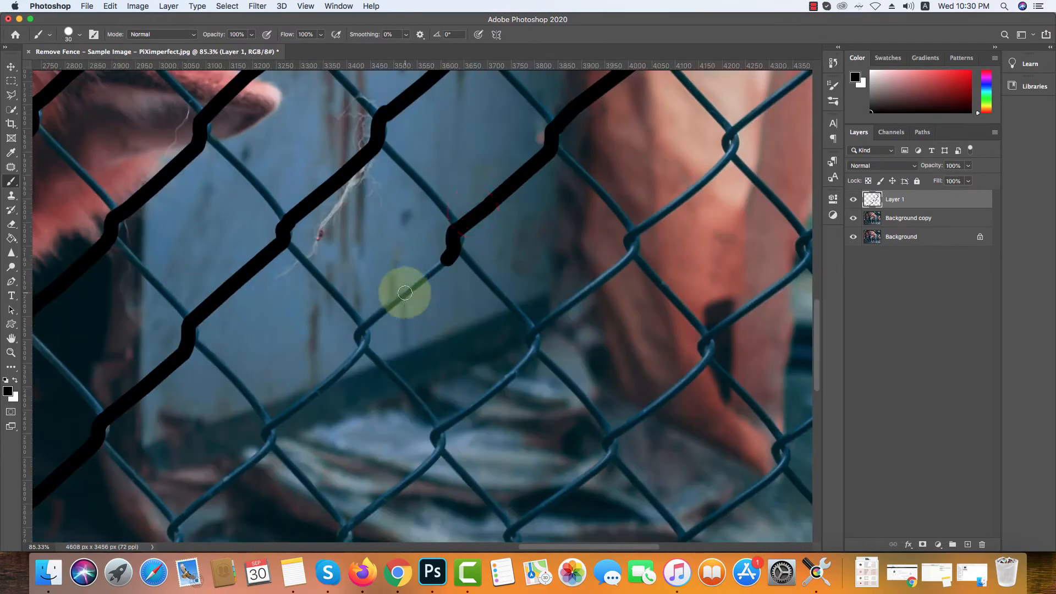
Continue that wire from the blue boards down over the ground, covering its knots in black.
drag(330, 412, 457, 220)
shift+click(391, 279)
drag(330, 385, 440, 220)
shift+click(343, 270)
shift+click(336, 295)
shift+click(265, 346)
Trace the wire across the paving stones right of the paws in black down to the photo's lower edge.
scroll(540, 344, down, 10)
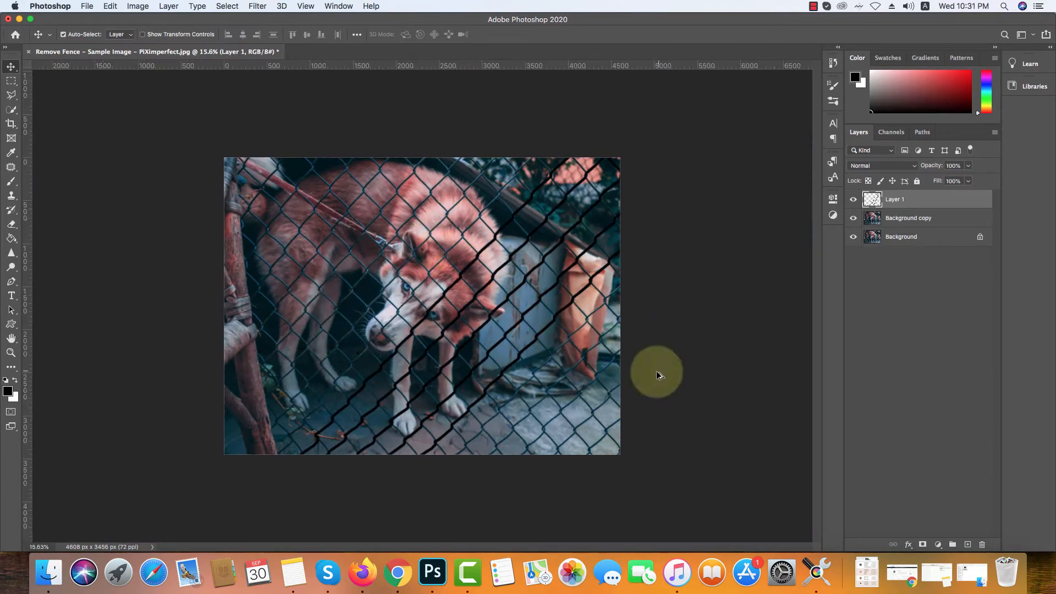
scroll(605, 276, up, 10)
shift+click(488, 382)
shift+click(541, 251)
shift+click(531, 276)
drag(495, 306, 538, 214)
shift+click(507, 242)
shift+click(406, 342)
shift+click(353, 318)
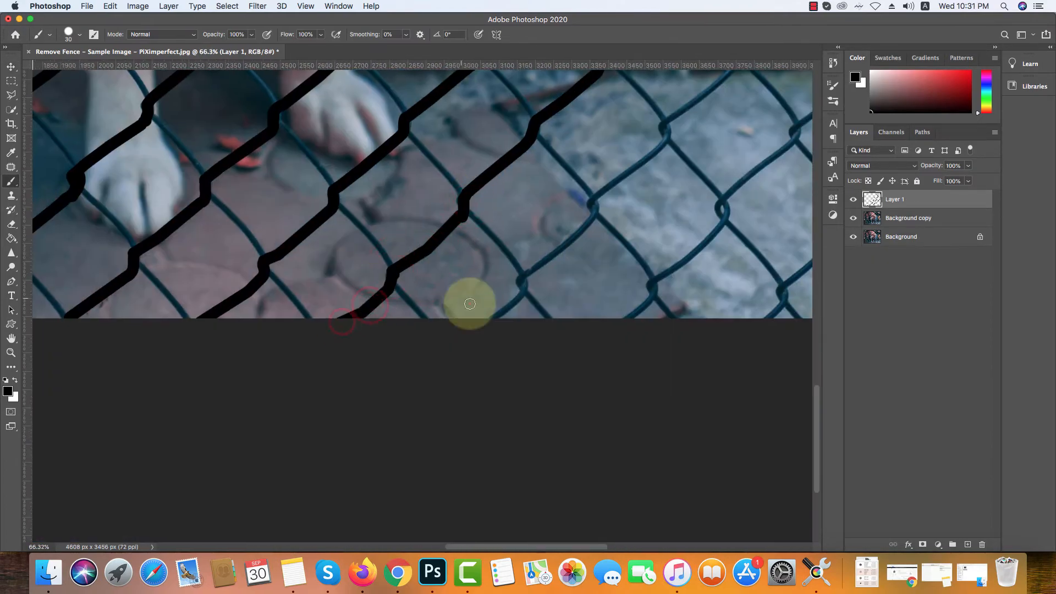
Trace the neighbouring wire to the right in black from the photo's lower edge upward across the stone ground.
click(470, 315)
shift+click(532, 231)
shift+click(459, 345)
shift+click(483, 329)
shift+click(511, 306)
shift+click(592, 216)
Trace the wire that starts at the photo's right edge beside the cardboard, covering its knots down to the ground.
scroll(533, 313, down, 10)
scroll(533, 314, up, 10)
shift+click(441, 361)
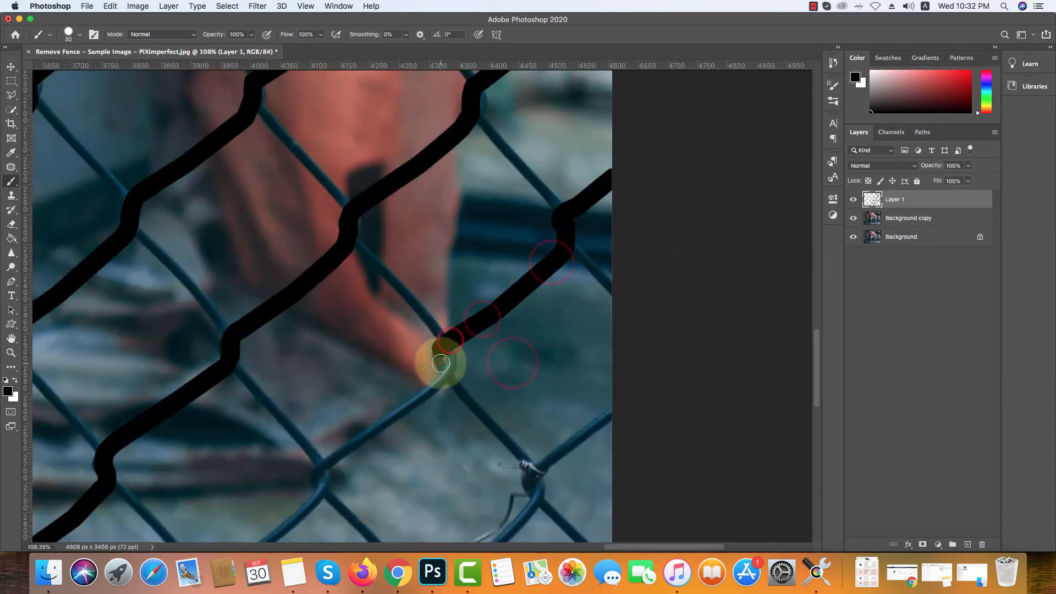
drag(370, 435, 371, 325)
shift+click(372, 248)
Trace the wires near the photo's lower-right corner in black, including the short one starting at the right edge.
click(186, 367)
shift+click(211, 352)
shift+click(225, 324)
shift+click(366, 260)
click(486, 255)
shift+click(432, 292)
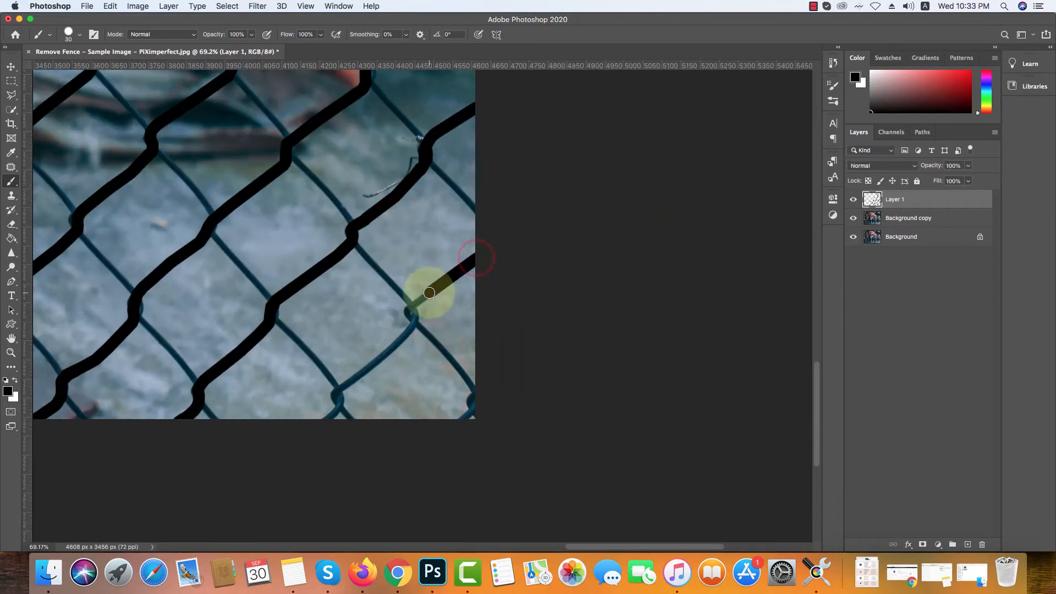
Trace the first uncovered wire left of the black ones down over the dog's neck fur to the forehead knot.
scroll(431, 293, down, 10)
scroll(554, 134, up, 10)
click(641, 150)
shift+click(456, 319)
shift+click(413, 364)
drag(308, 487, 435, 331)
shift+click(434, 346)
drag(344, 432, 484, 231)
shift+click(384, 349)
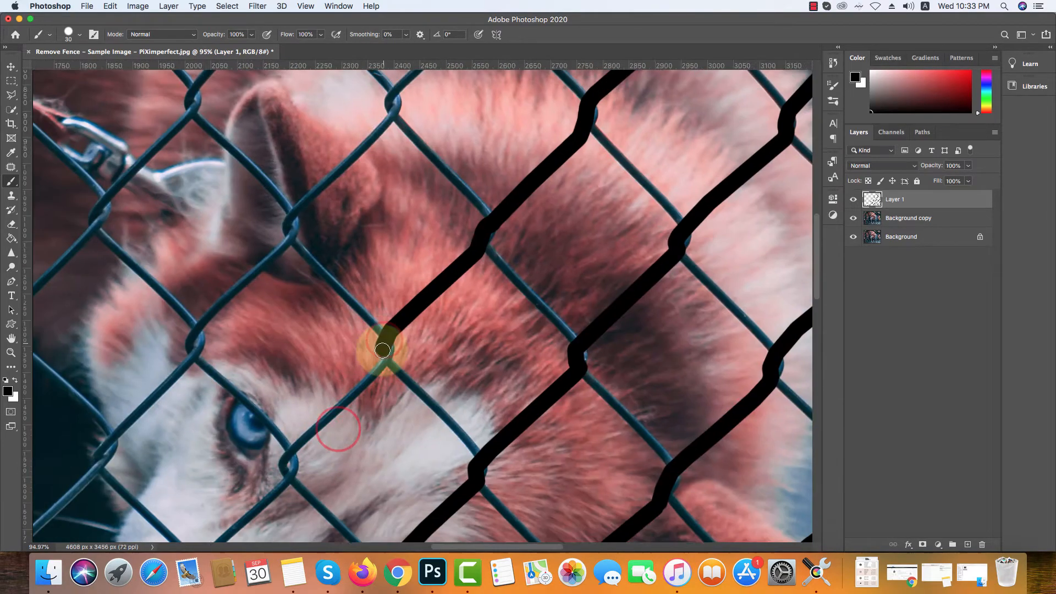
Continue the black tracing from the forehead knot down and left to the knot below the vine's green leaves.
drag(278, 389, 377, 261)
shift+click(370, 299)
shift+click(281, 365)
drag(281, 379, 379, 253)
shift+click(319, 250)
shift+click(292, 288)
shift+click(160, 353)
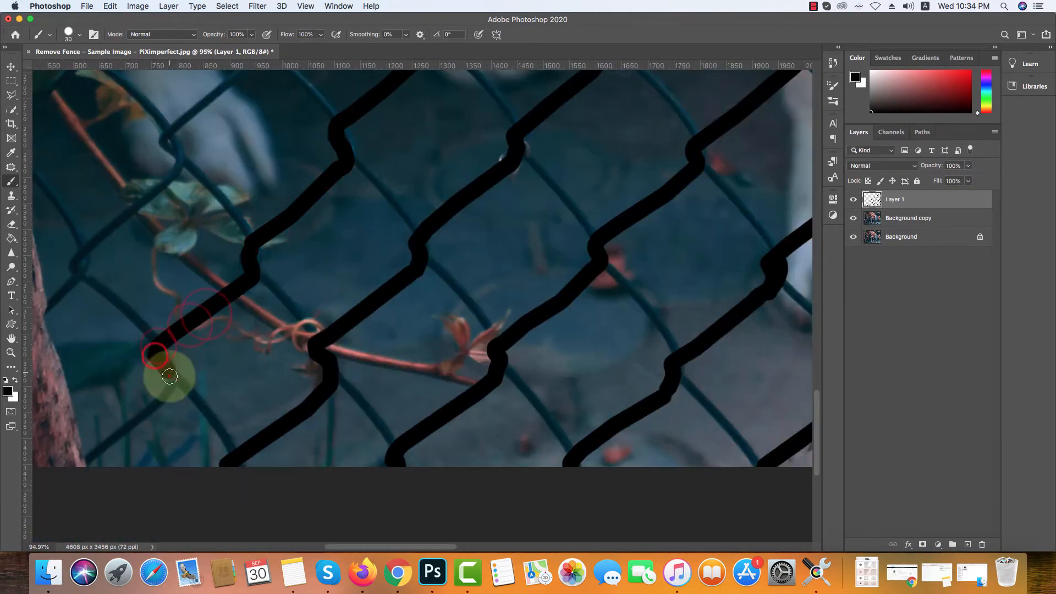
Trace the next wire in black upward from the photo's lower-left area, through its knots, to the dog's neck fur.
shift+click(182, 318)
shift+click(241, 267)
drag(248, 187, 240, 352)
shift+click(263, 320)
shift+click(333, 258)
drag(446, 165, 330, 363)
shift+click(337, 356)
shift+click(443, 250)
shift+click(329, 384)
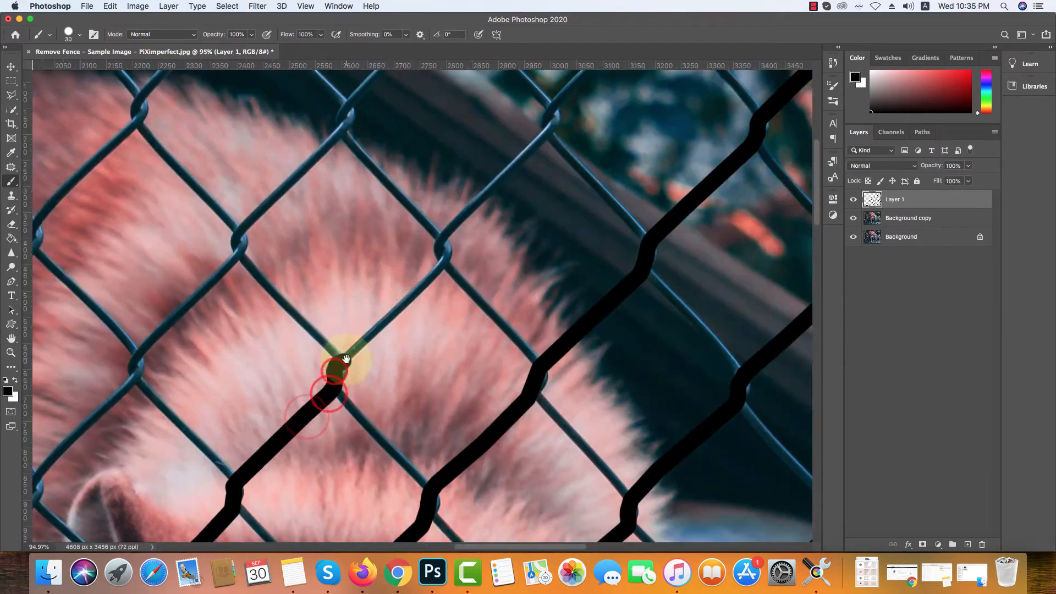
Trace the next wire to the left in black down through its knots over the dog's hind leg.
click(250, 269)
shift+click(259, 176)
mouse_move(111, 429)
mouse_down()
mouse_move(206, 244)
mouse_move(353, 165)
mouse_up()
shift+click(220, 228)
shift+click(217, 255)
drag(206, 311, 385, 165)
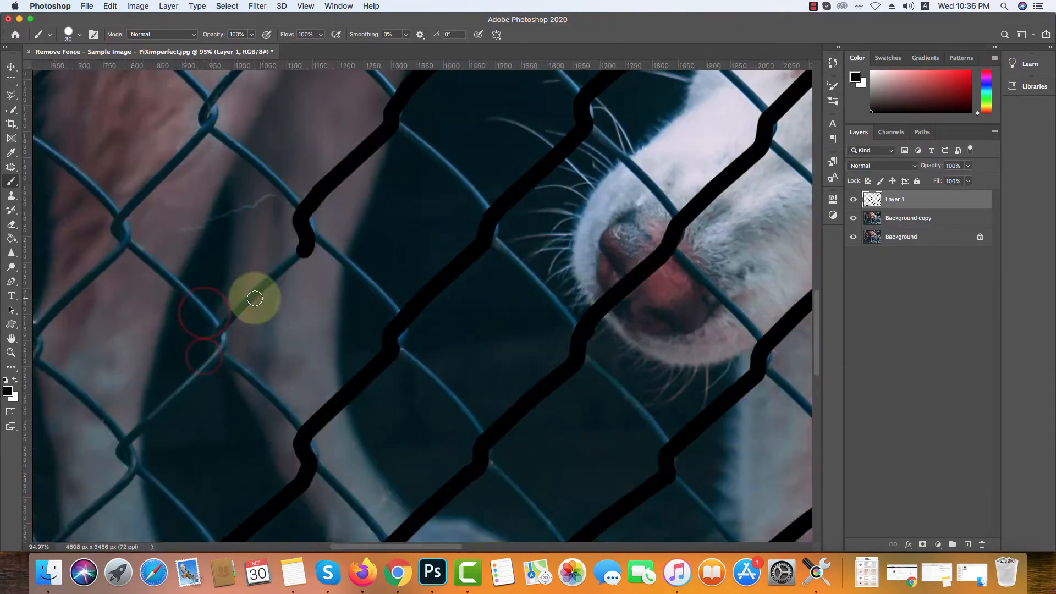
shift+click(250, 313)
shift+click(182, 415)
Trace the neighbouring wire to the left in black, working upward from knot to knot toward the photo's upper edge.
click(150, 363)
shift+click(242, 224)
shift+click(330, 113)
drag(441, 110, 236, 440)
shift+click(233, 361)
shift+click(257, 335)
drag(473, 99, 181, 507)
shift+click(273, 358)
shift+click(338, 291)
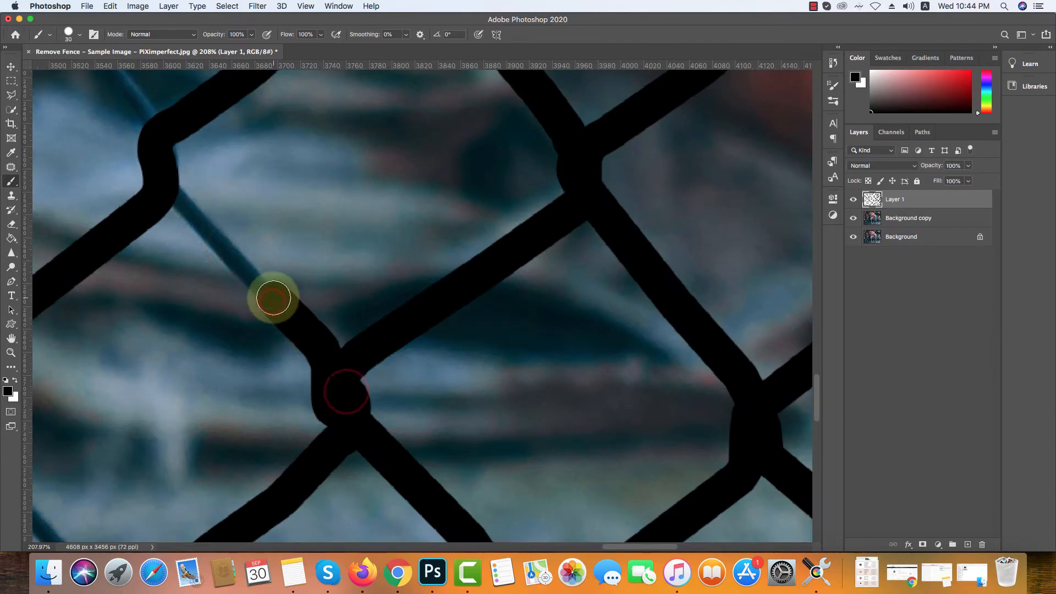
Trace the crossing wires upward from the knot on the debris and over the dog's reddish fur, covering their knots.
shift+click(172, 194)
shift+click(275, 373)
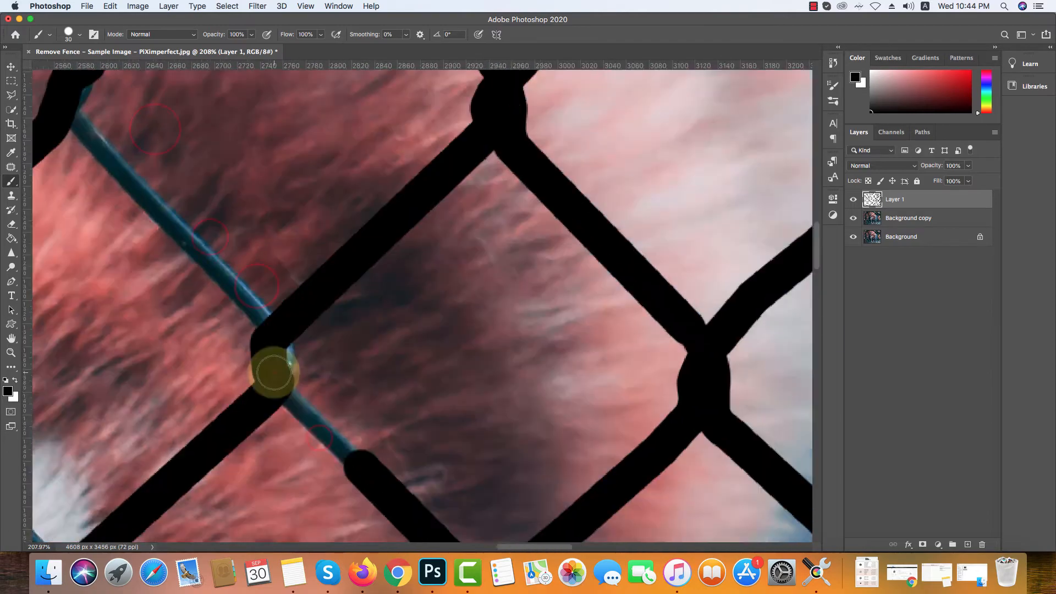
shift+click(229, 354)
shift+click(187, 272)
shift+click(118, 231)
shift+click(278, 472)
shift+click(262, 393)
Trace the next crossing wire in black diagonally down over the fur of the dog's back.
shift+click(459, 243)
shift+click(513, 297)
shift+click(165, 194)
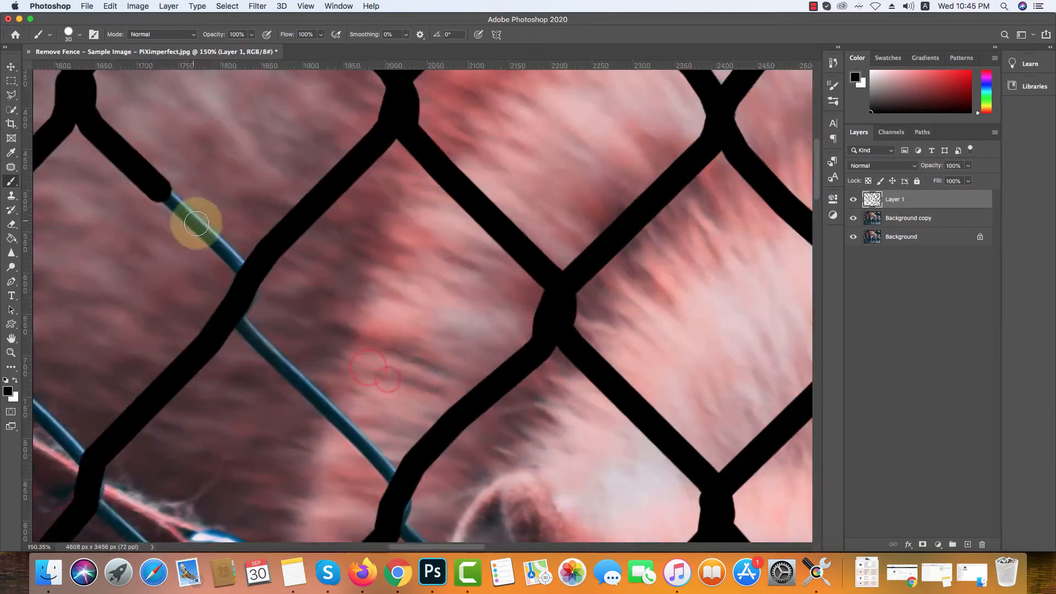
shift+click(285, 354)
shift+click(296, 292)
Carry the crossing wire's black tracing onto the stone ground and through its knots toward the photo's lower edge.
shift+click(239, 180)
shift+click(349, 304)
shift+click(367, 328)
shift+click(365, 316)
shift+click(279, 165)
shift+click(338, 221)
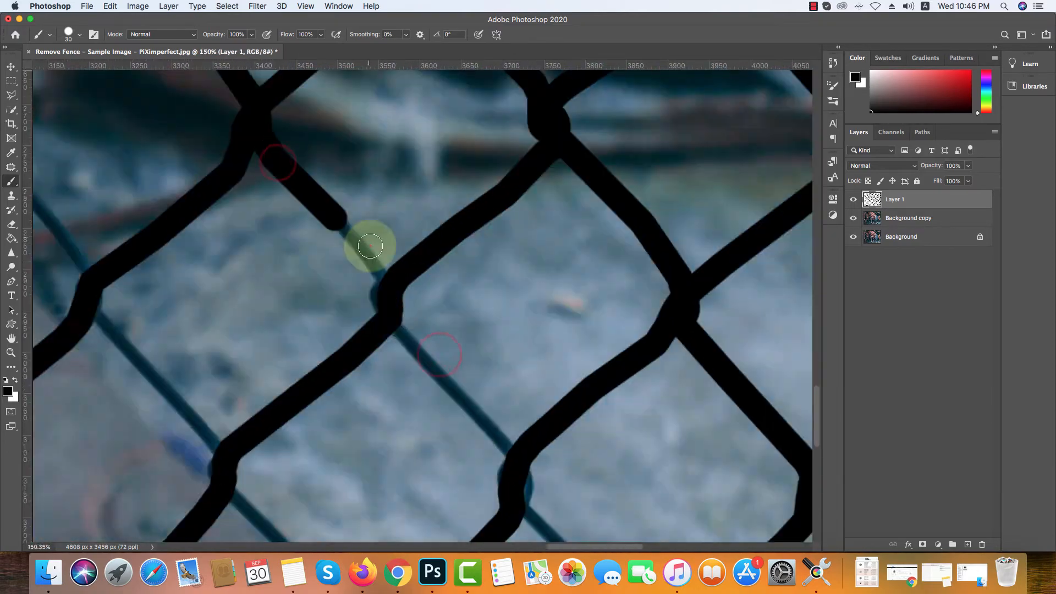
shift+click(398, 313)
shift+click(450, 426)
Trace the next crossing wire upward in black, past the dog's blue eye to the knot above it.
shift+click(262, 228)
shift+click(218, 178)
shift+click(192, 117)
shift+click(205, 238)
shift+click(205, 224)
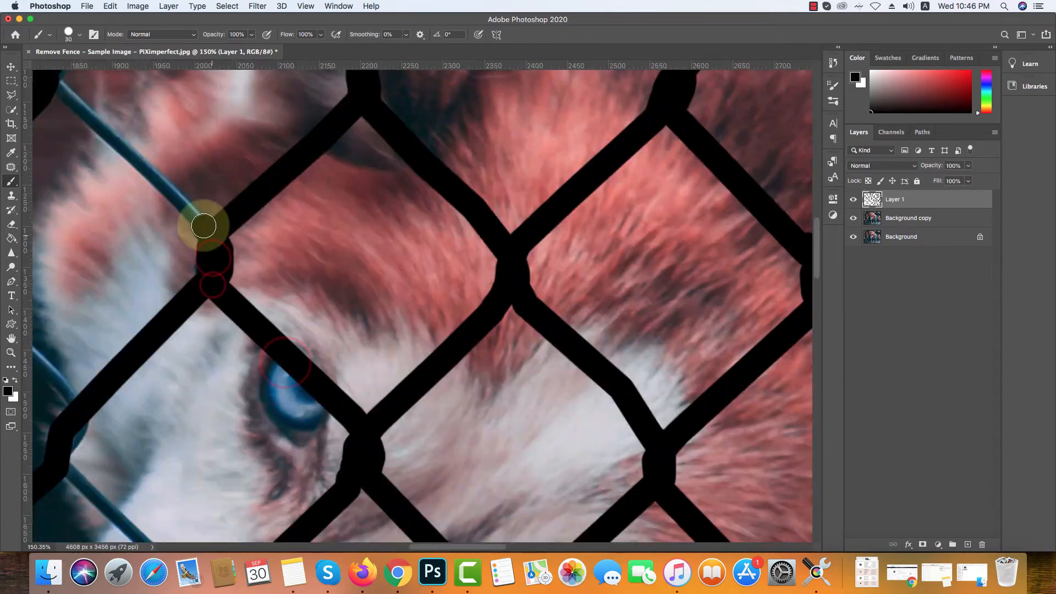
Continue the crossing wire's black tracing from the knot above the eye toward the photo's upper edge.
shift+click(189, 266)
shift+click(183, 369)
shift+click(165, 287)
shift+click(228, 321)
Trace the next crossing wire in black diagonally down across the red leash and the dog's body through its knots.
shift+click(280, 207)
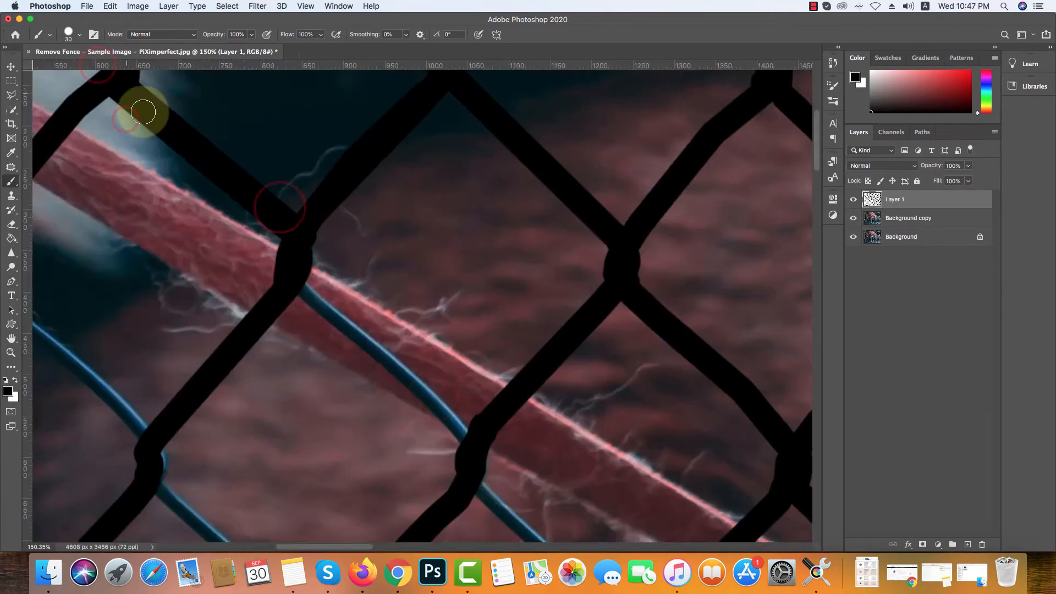
shift+click(323, 356)
shift+click(380, 362)
shift+click(390, 377)
shift+click(404, 404)
shift+click(391, 286)
shift+click(455, 352)
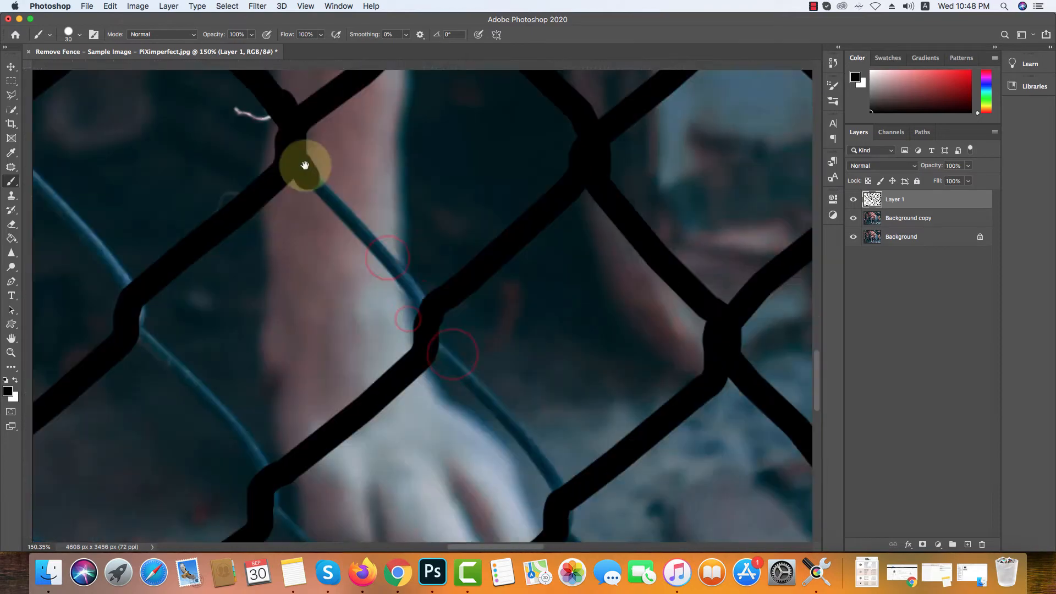
Carry the crossing wire's black tracing down over the dog's front leg and paw onto the ground.
shift+click(440, 229)
shift+click(540, 385)
shift+click(542, 359)
shift+click(513, 301)
shift+click(717, 425)
shift+click(147, 198)
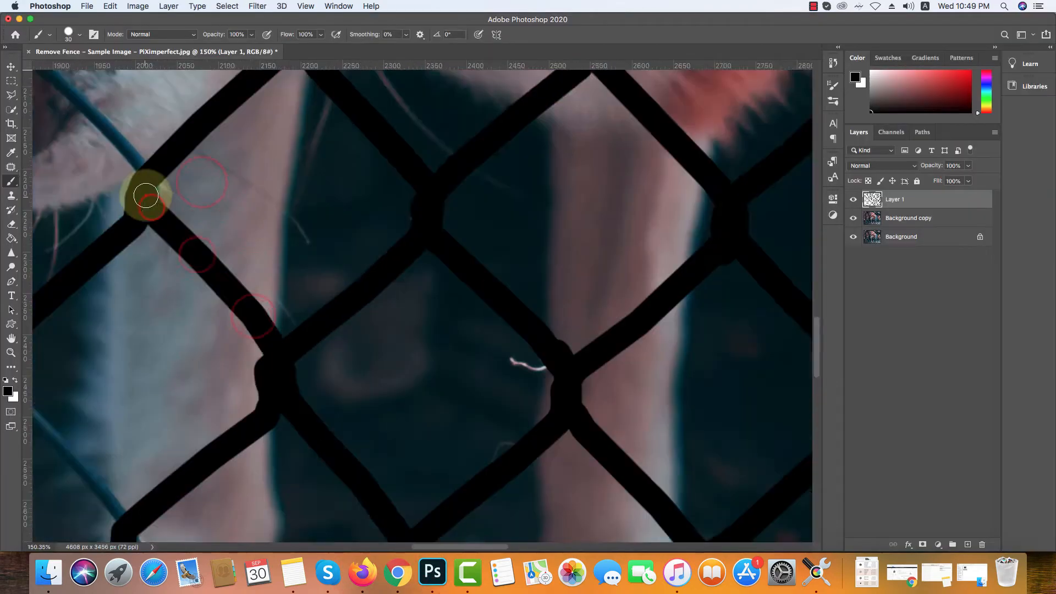
Trace the neighbouring crossing wire in black past the dog's front leg and on toward the photo's upper edge near the leash.
shift+click(191, 399)
shift+click(184, 361)
shift+click(383, 518)
shift+click(298, 454)
shift+click(290, 415)
shift+click(316, 361)
shift+click(120, 109)
shift+click(113, 121)
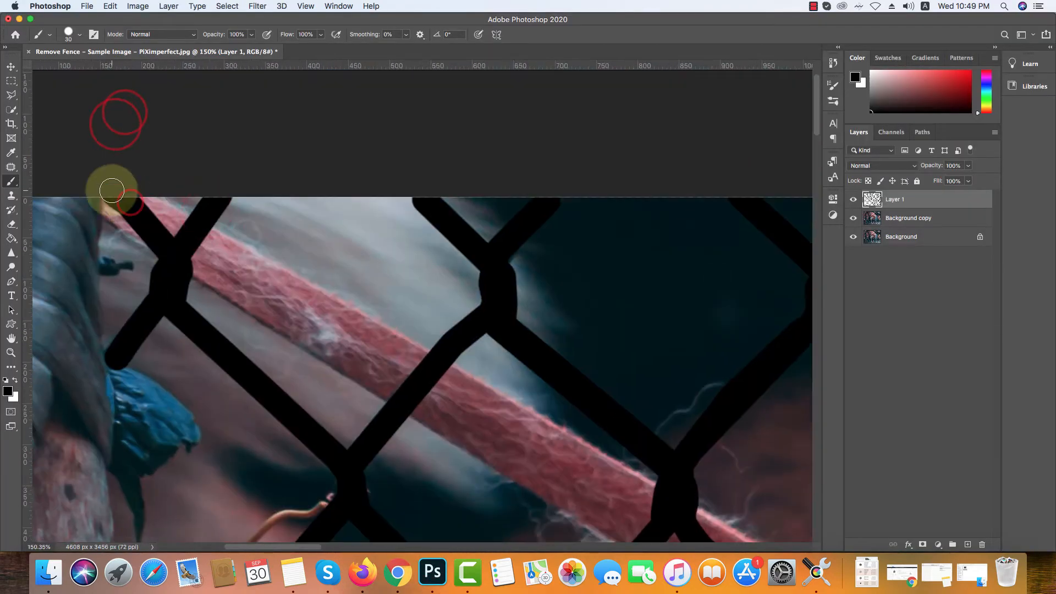
Trace the next crossing wire in black from the upper edge by the leash down to below the dog's muzzle.
shift+click(331, 382)
shift+click(350, 404)
shift+click(343, 385)
shift+click(261, 236)
shift+click(382, 314)
shift+click(415, 385)
shift+click(427, 230)
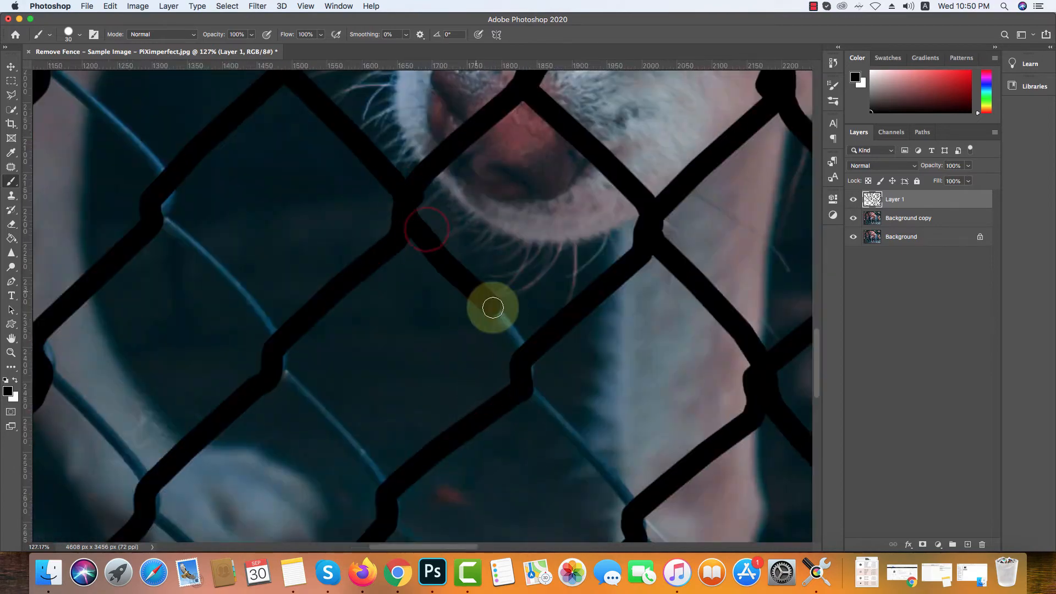
Trace the remaining crossing wire segments in black between the dog's muzzle and hind legs, including their knots.
shift+click(391, 96)
shift+click(498, 193)
shift+click(442, 329)
shift+click(425, 305)
shift+click(421, 273)
shift+click(255, 132)
shift+click(255, 170)
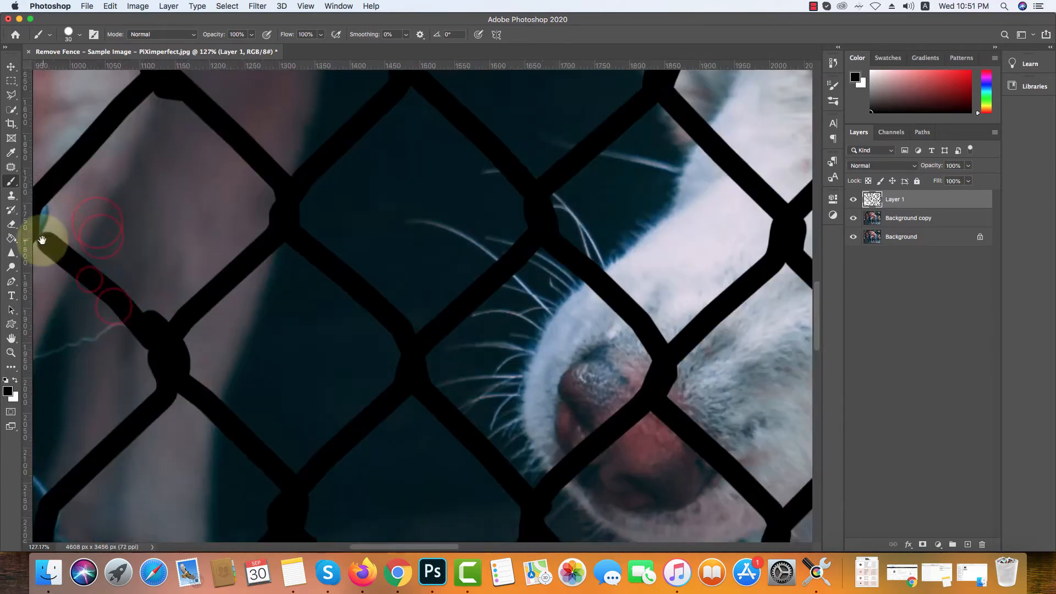
Carry the crossing wire's black tracing down the dog's hind leg to the knot at its paw.
shift+click(207, 405)
shift+click(173, 131)
shift+click(72, 119)
shift+click(398, 434)
shift+click(389, 302)
shift+click(462, 297)
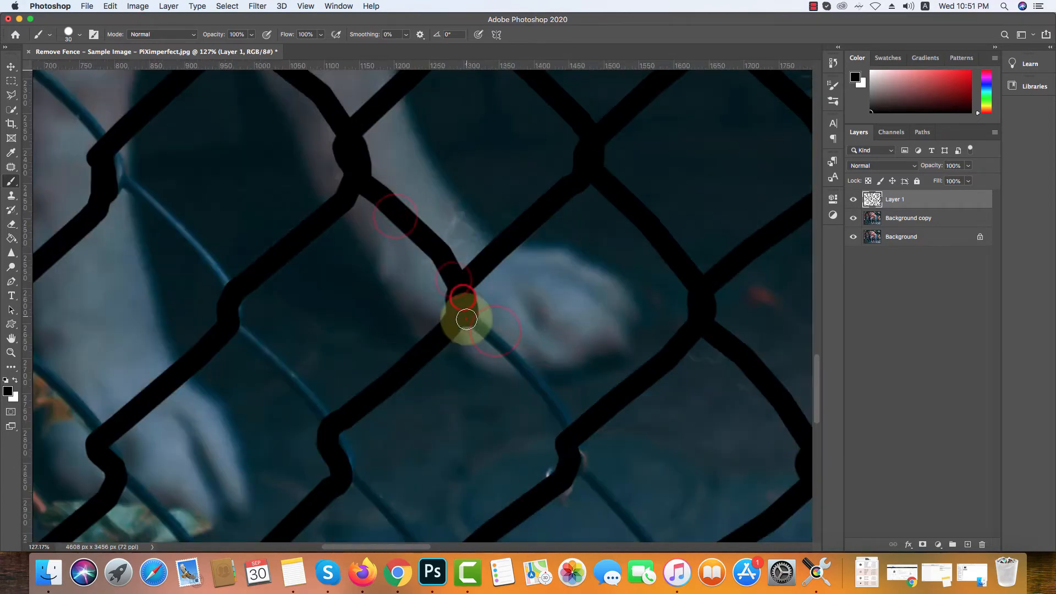
Trace the crossing wire beyond the hind paw and the next one up to the wooden post in black.
shift+click(391, 286)
shift+click(455, 453)
shift+click(411, 387)
shift+click(363, 344)
shift+click(363, 321)
shift+click(389, 410)
shift+click(279, 307)
shift+click(382, 172)
shift+click(354, 141)
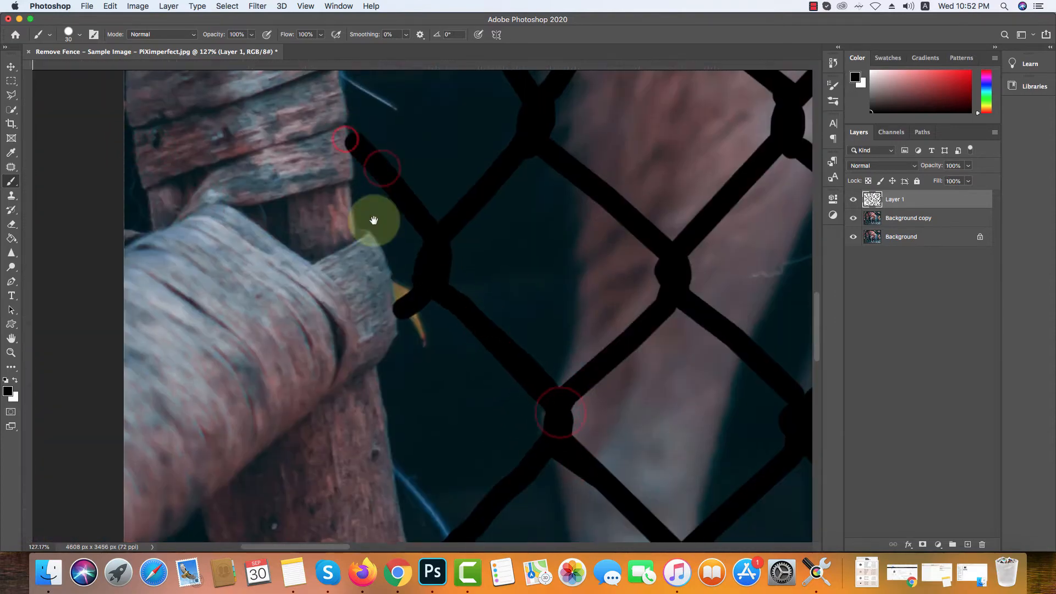
Trace the last short crossing wires in black beside the wooden post, down to the photo's lower edge.
shift+click(403, 243)
shift+click(344, 395)
shift+click(294, 319)
shift+click(254, 272)
shift+click(225, 213)
shift+click(131, 142)
shift+click(127, 99)
scroll(151, 146, down, 10)
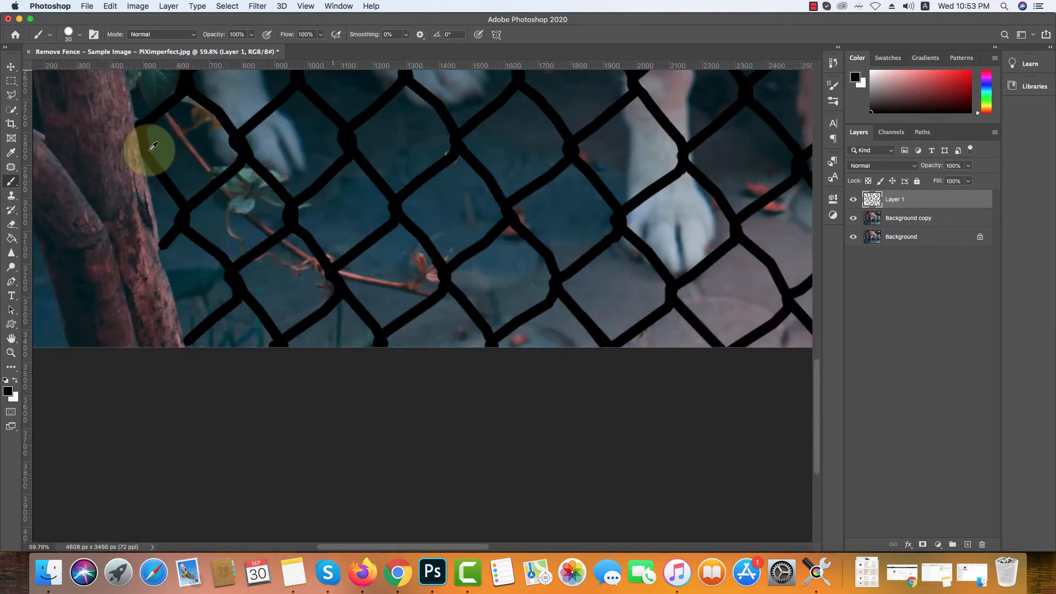
scroll(219, 270, up, 4)
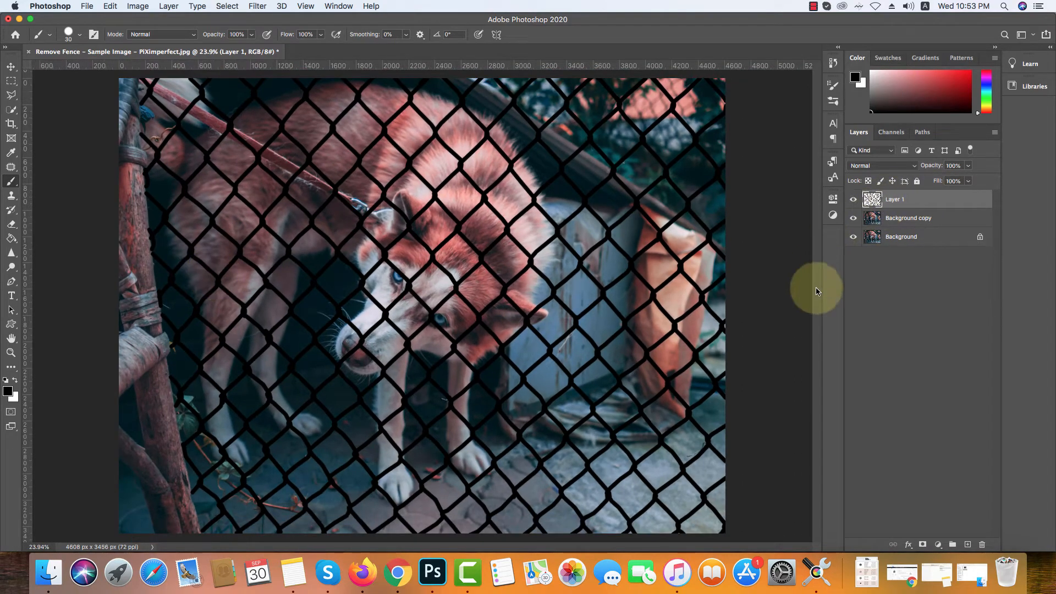
Duplicate the traced fence layer, keeping the copy visible and the original Layer 1 hidden.
scroll(633, 307, down, 2)
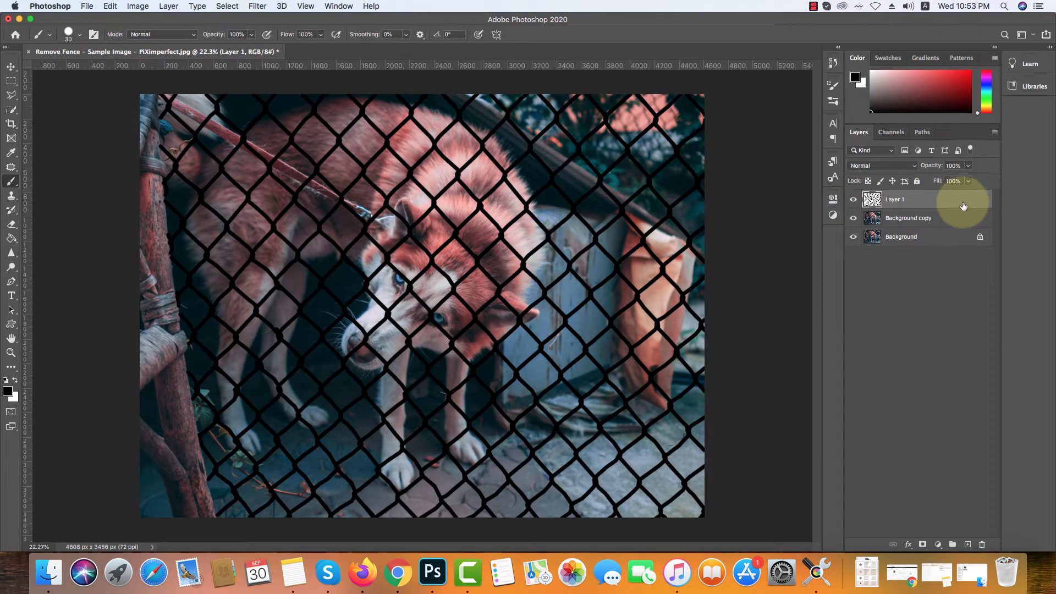
key(super+j)
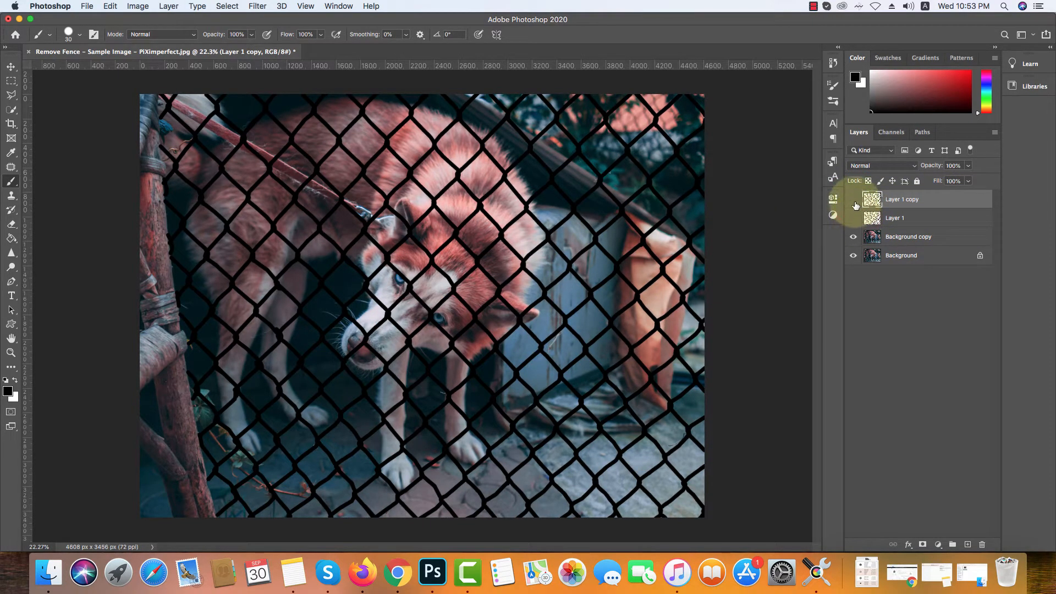
click(854, 201)
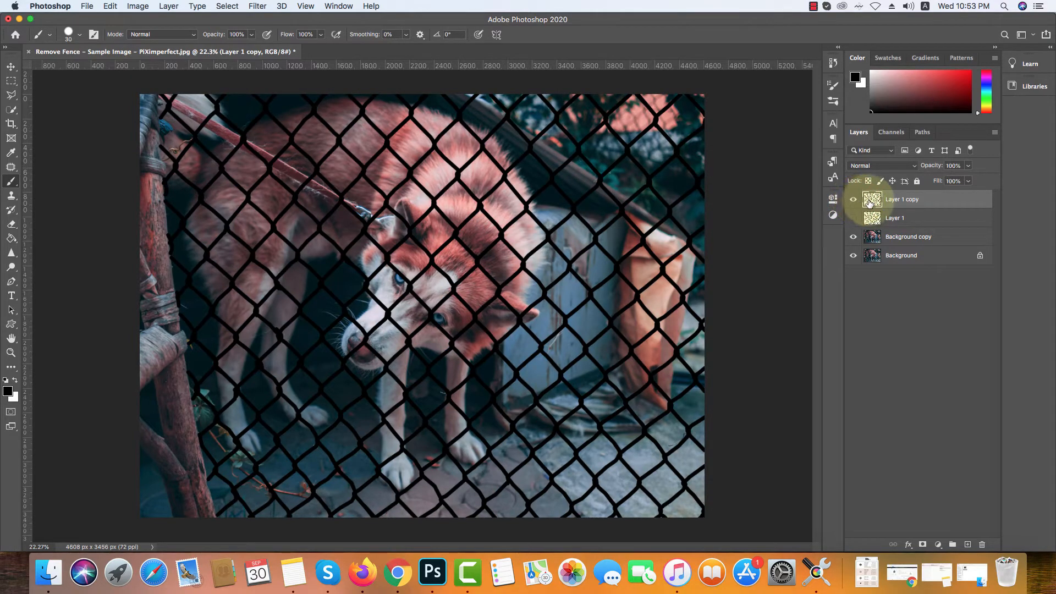
Load the traced fence as a selection and fill it on the Background copy layer with Content-Aware at 100% opacity.
super+click(874, 201)
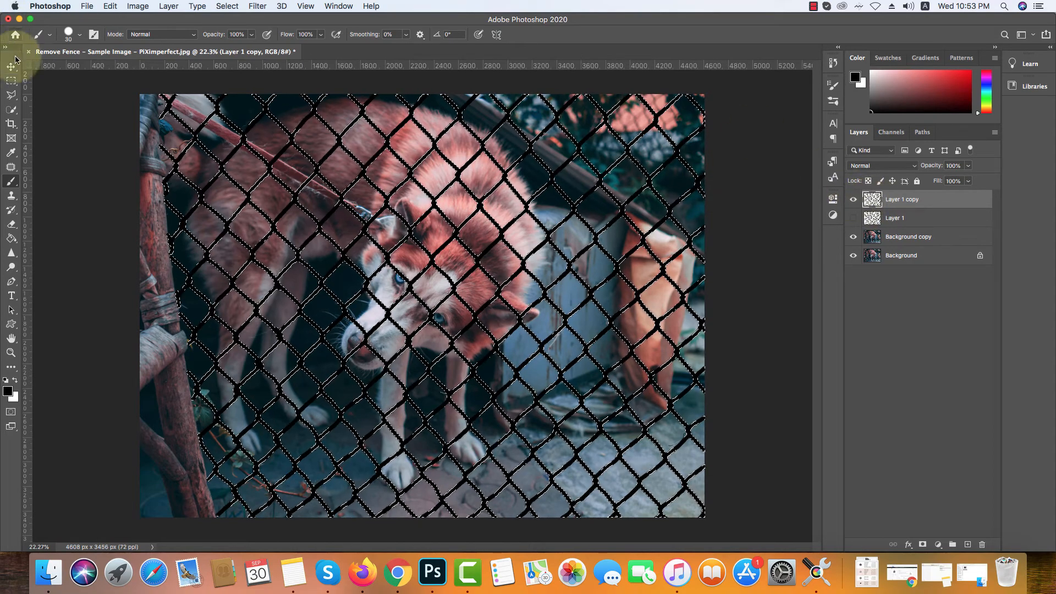
click(11, 95)
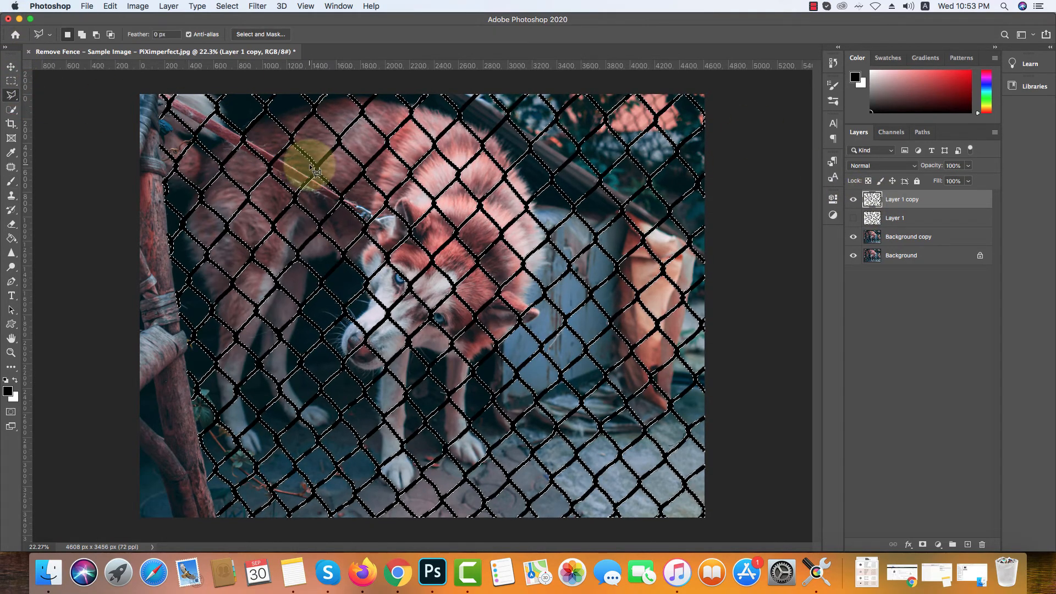
click(882, 240)
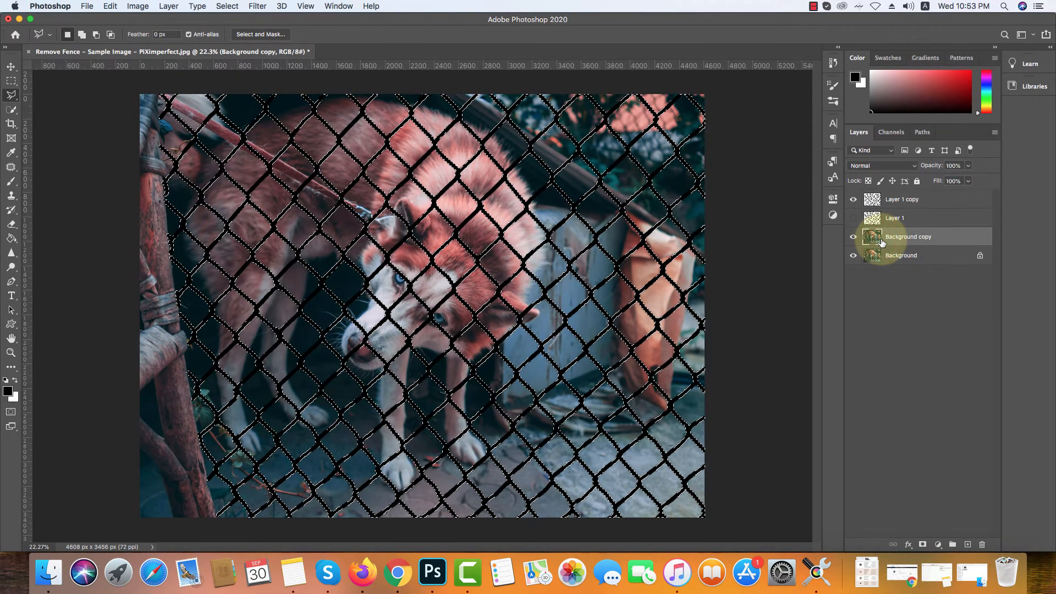
right_click(500, 238)
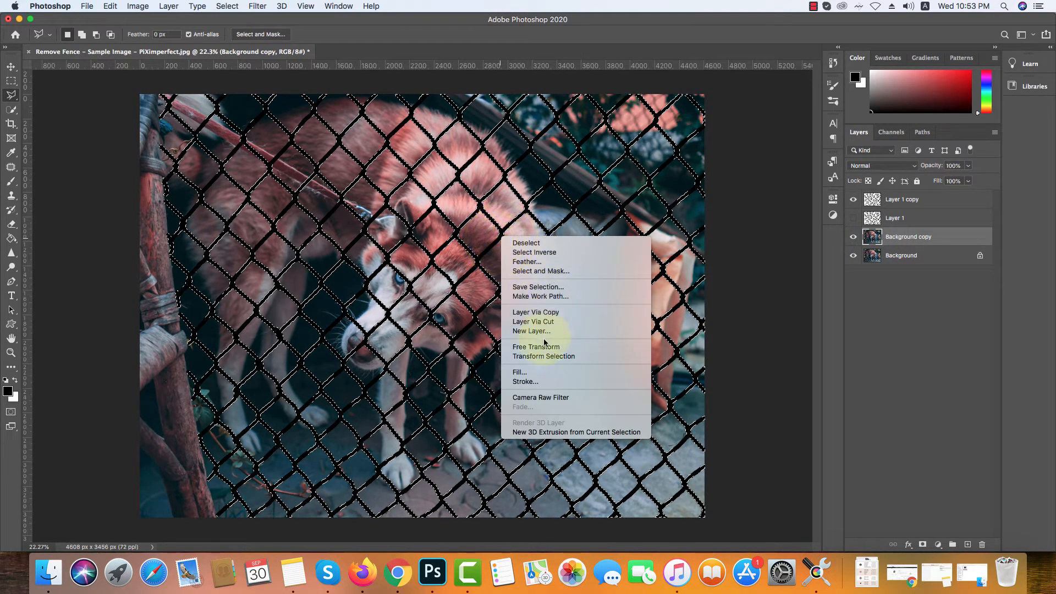
click(525, 373)
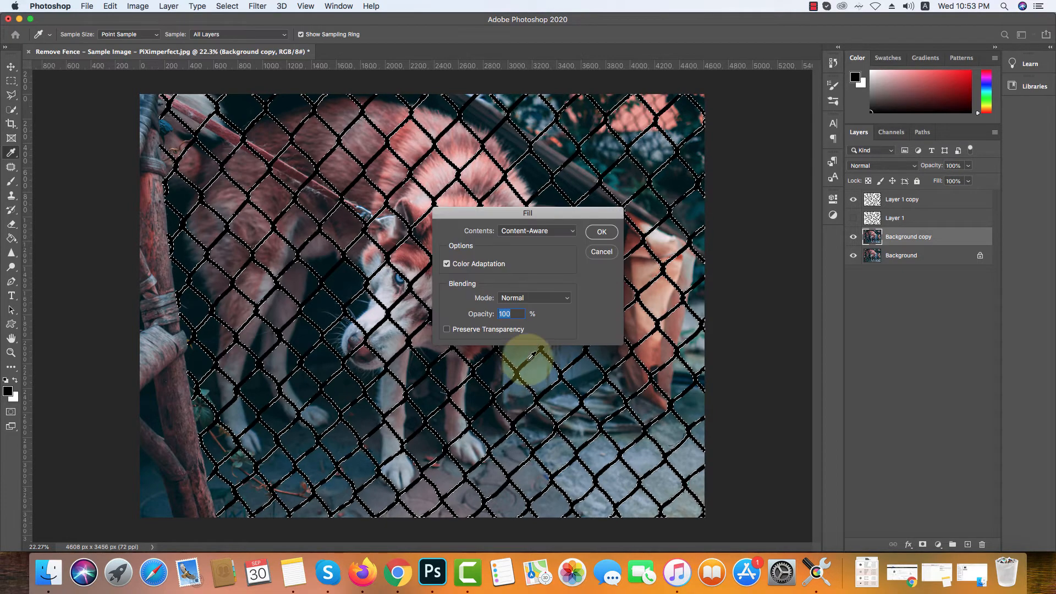
click(602, 232)
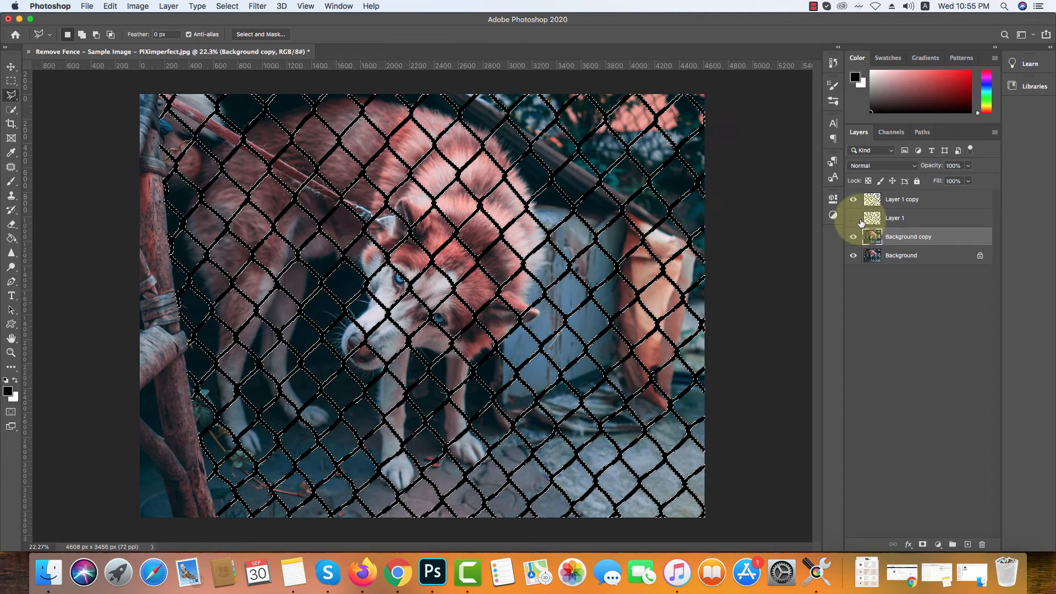
Toggle the Layer 1 copy tracing to compare the filled photo, leave it hidden, and clear the fence selection.
click(853, 199)
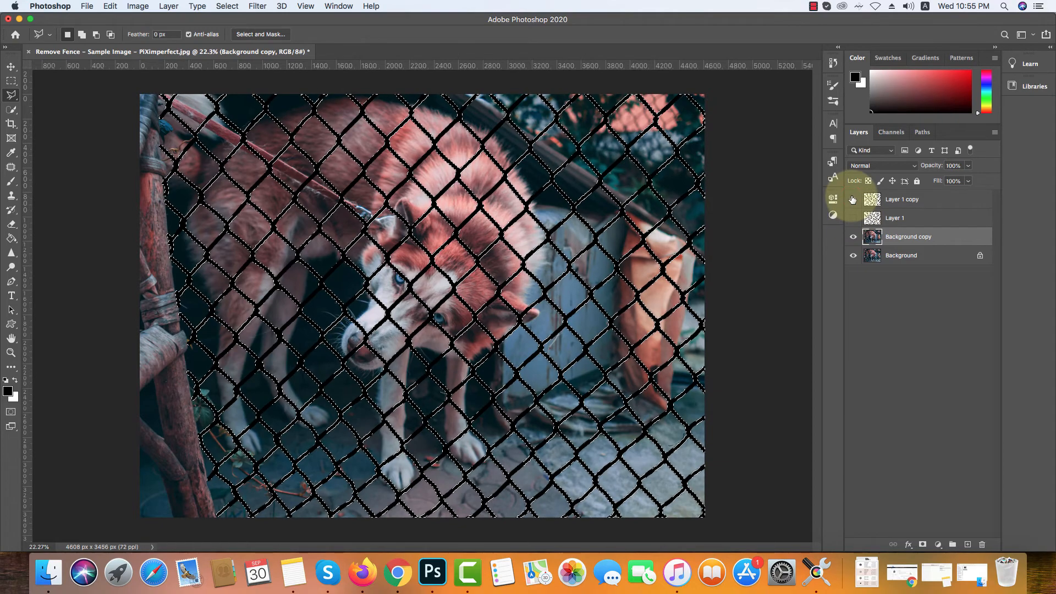
click(853, 200)
click(854, 199)
click(853, 200)
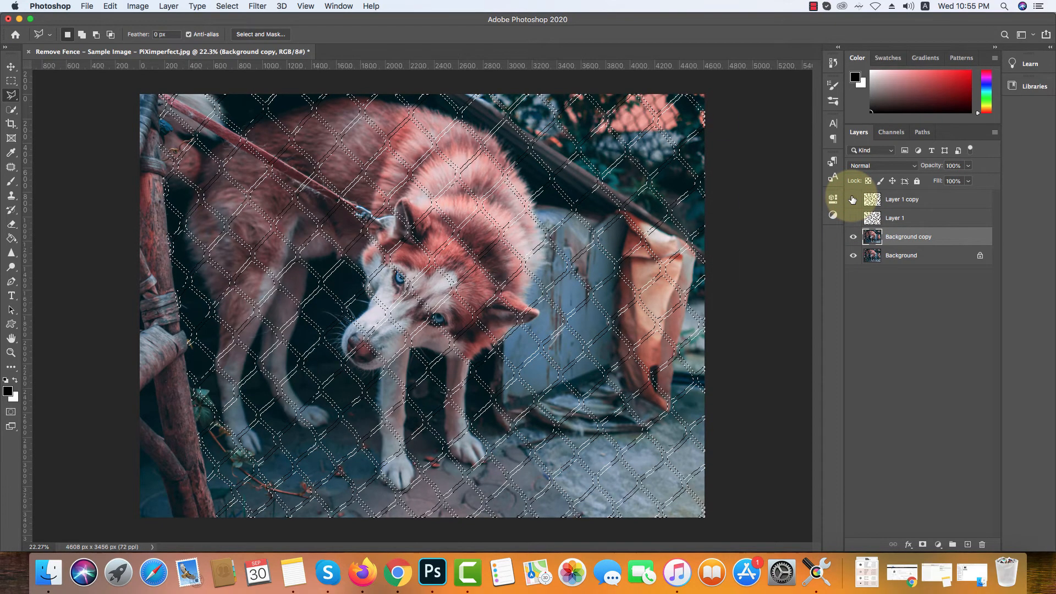
click(853, 199)
click(854, 199)
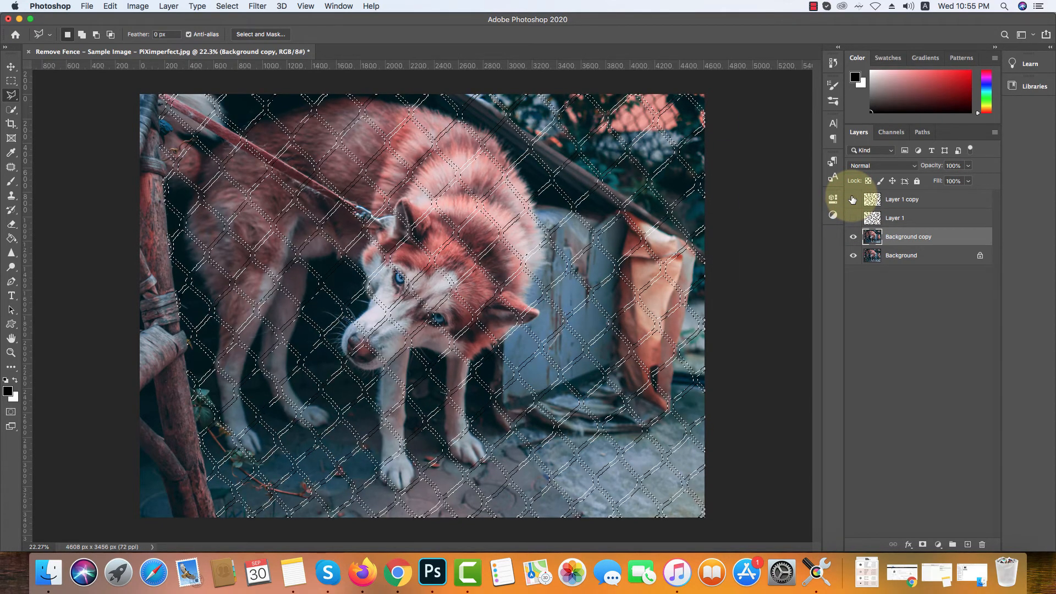
key(super+d)
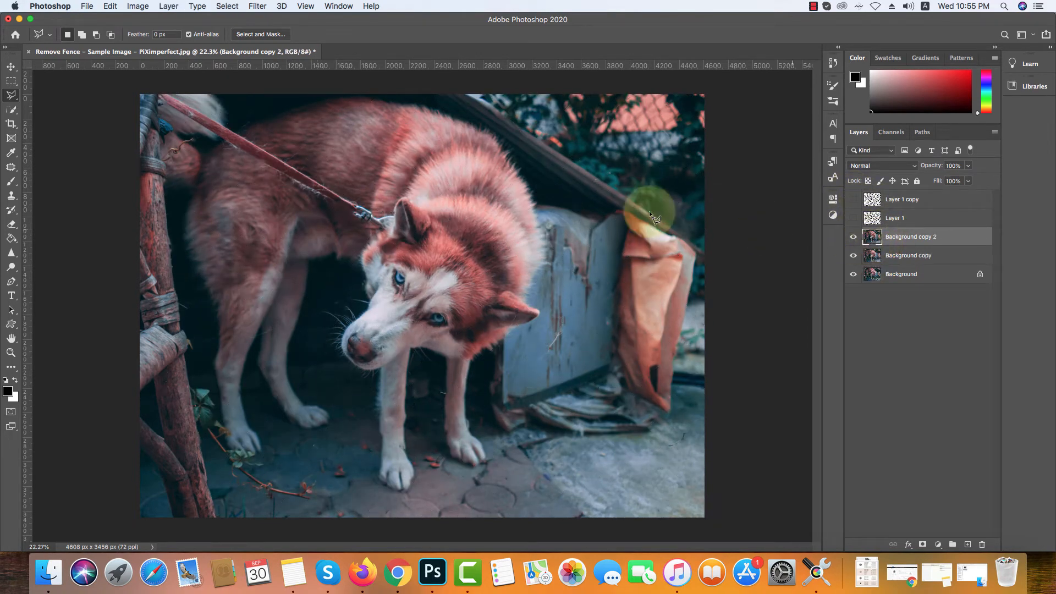
On a duplicate of the filled Background copy, retouch the fur above the blue eye with a 20 px Healing Brush.
scroll(409, 210, up, 10)
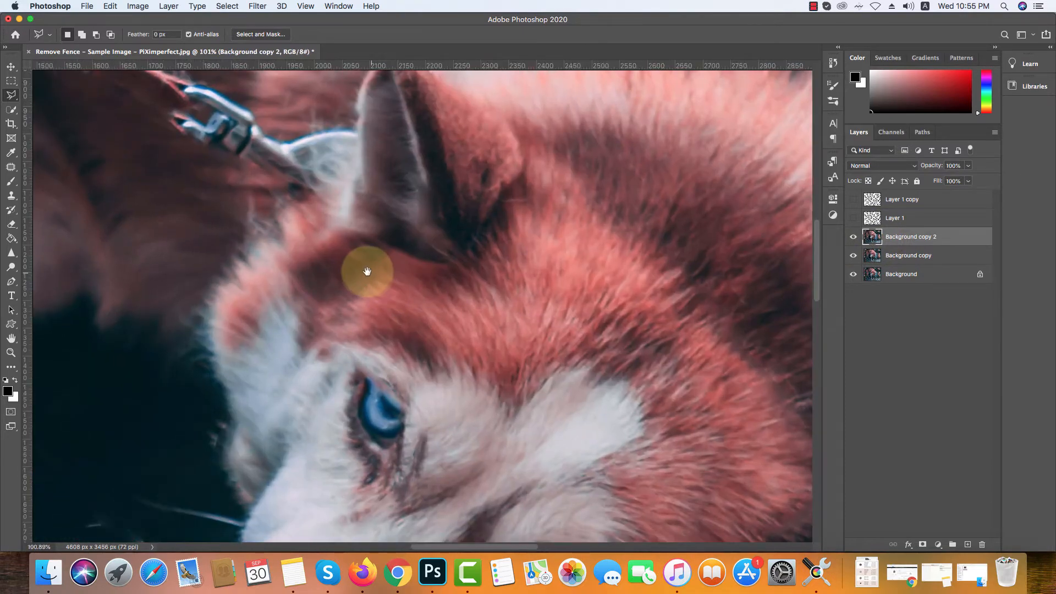
scroll(393, 275, up, 5)
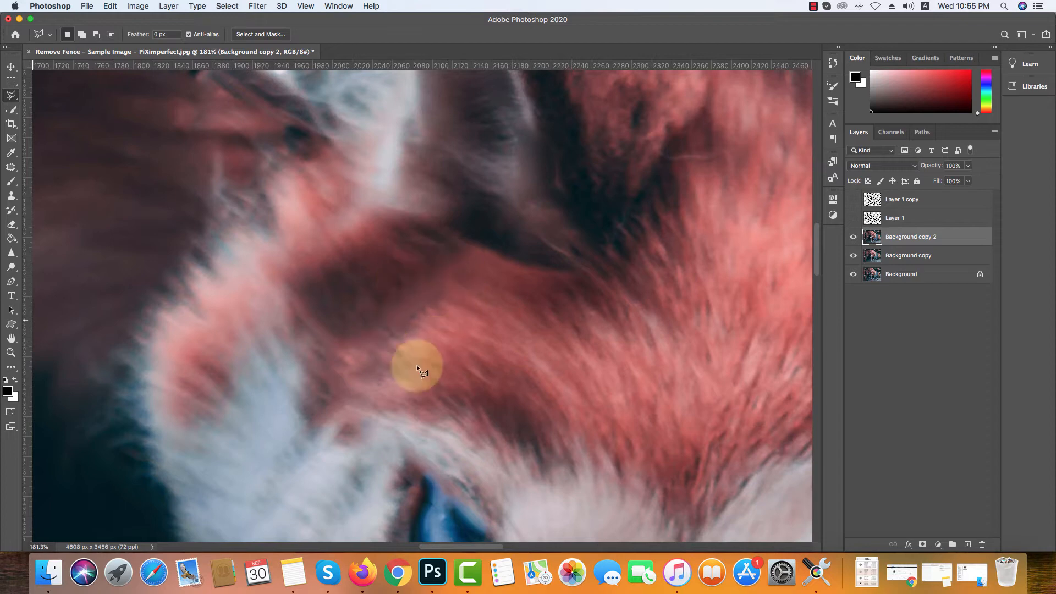
click(11, 167)
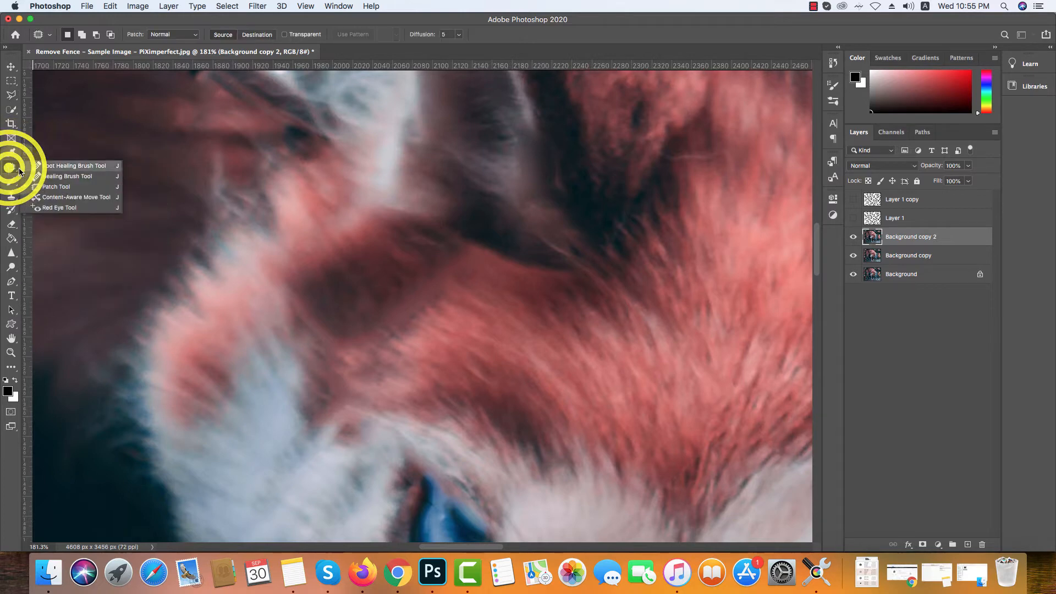
click(43, 174)
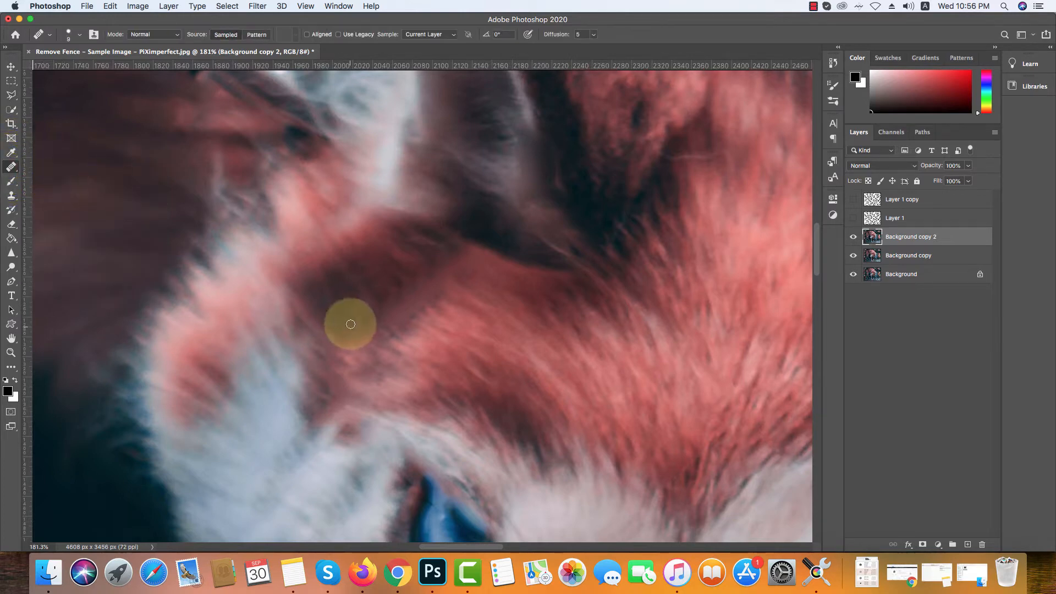
click(382, 352)
click(637, 193)
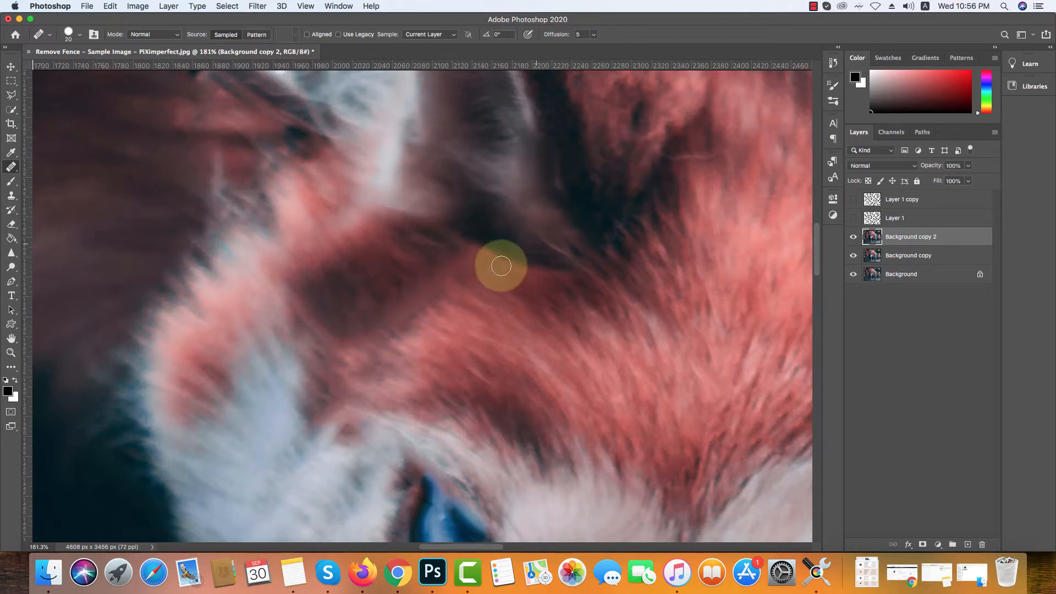
alt+click(476, 295)
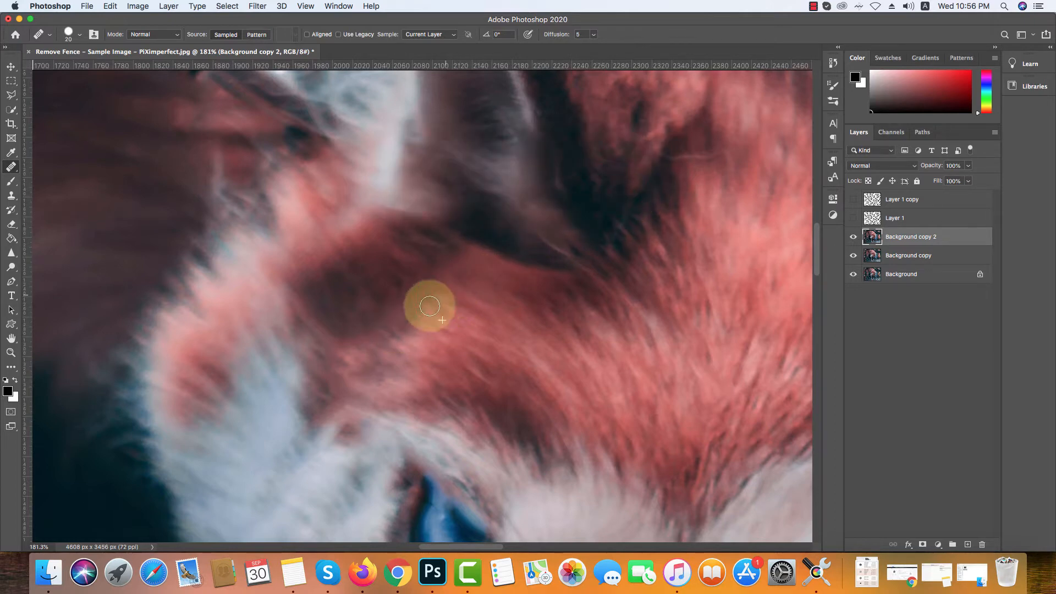
drag(386, 348, 377, 401)
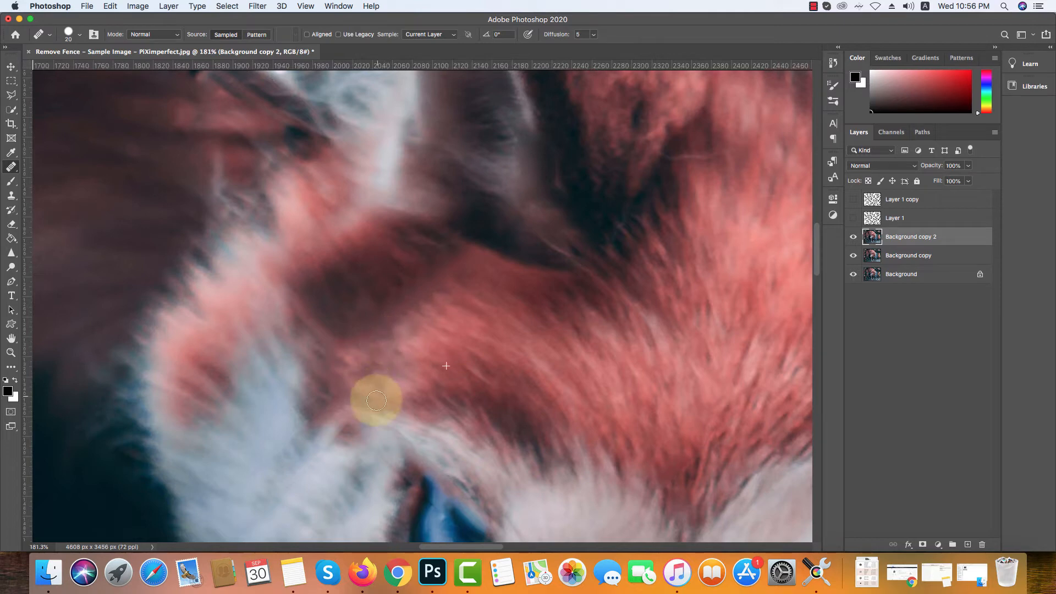
Clean the fur patches above and beside the blue eye with a content-aware Spot Healing Brush at 25 px.
click(11, 167)
click(48, 165)
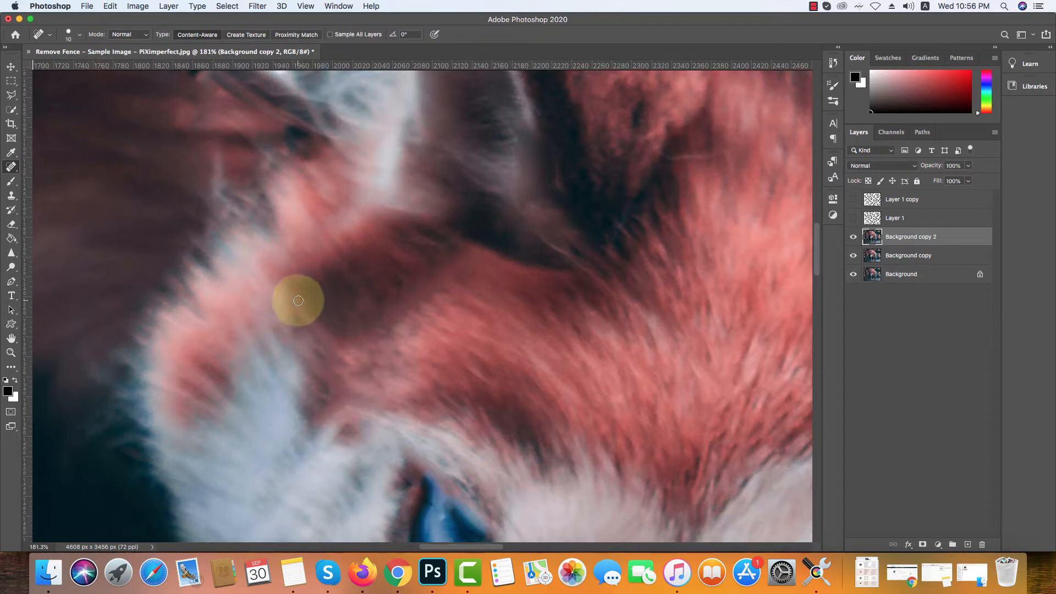
mouse_move(295, 299)
mouse_down()
mouse_move(330, 358)
mouse_move(389, 271)
mouse_move(337, 313)
mouse_move(348, 342)
mouse_up()
drag(372, 307, 328, 374)
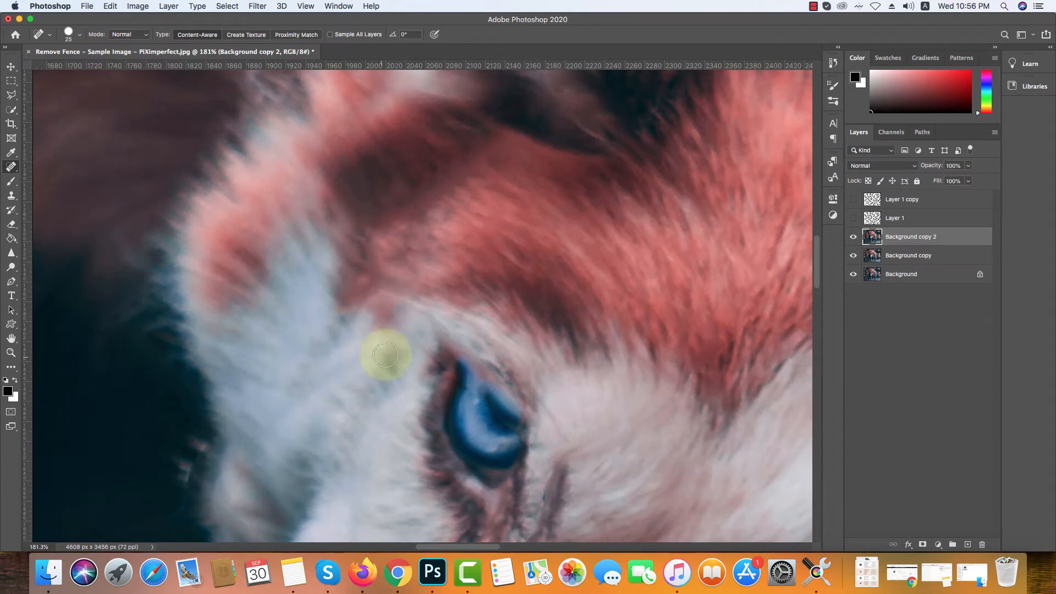
drag(382, 354, 344, 248)
Rebuild the upper eye's outer corner, iris and pupil edges with the Clone Stamp, using brush sizes of 10 and 15 px.
scroll(376, 214, up, 6)
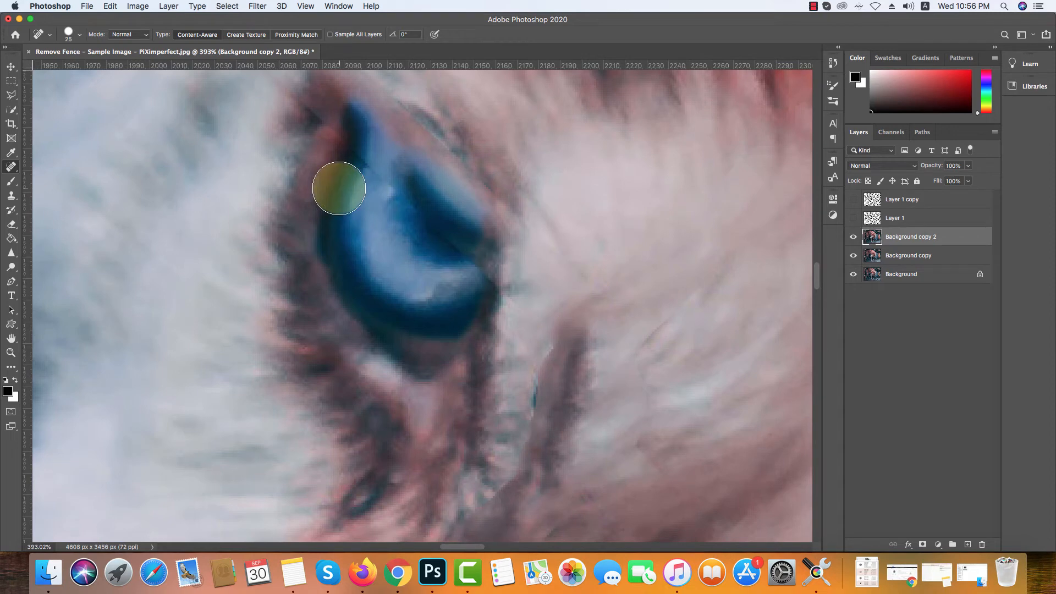
key(s)
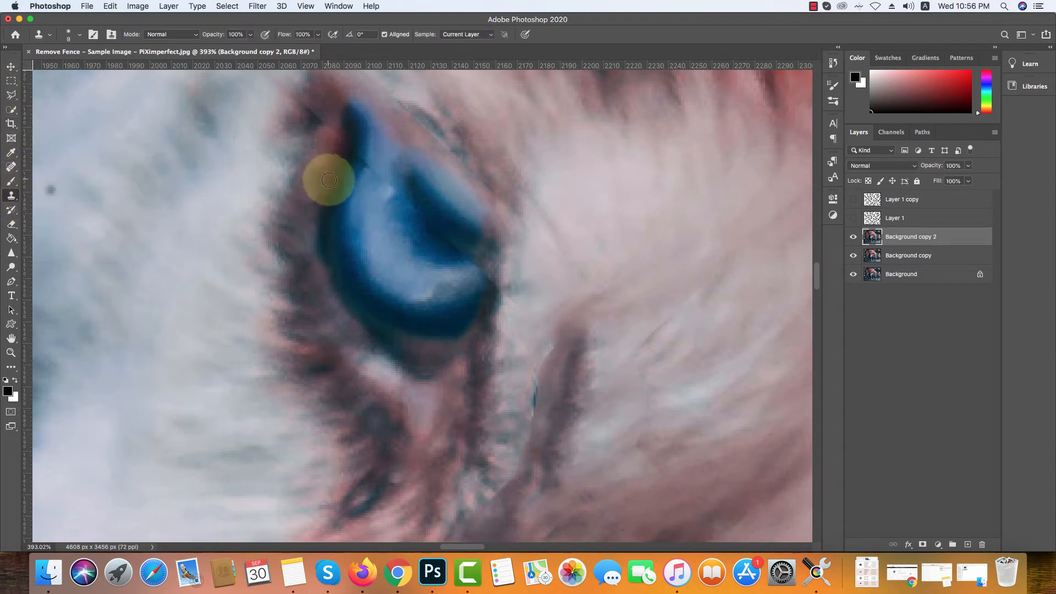
key(bracketleft)
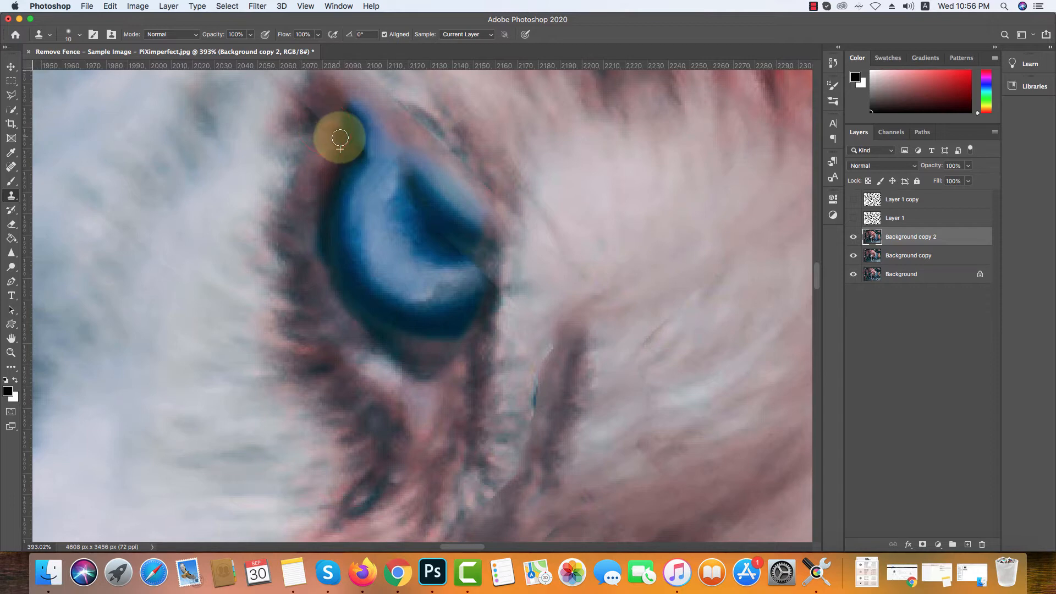
scroll(330, 135, up, 5)
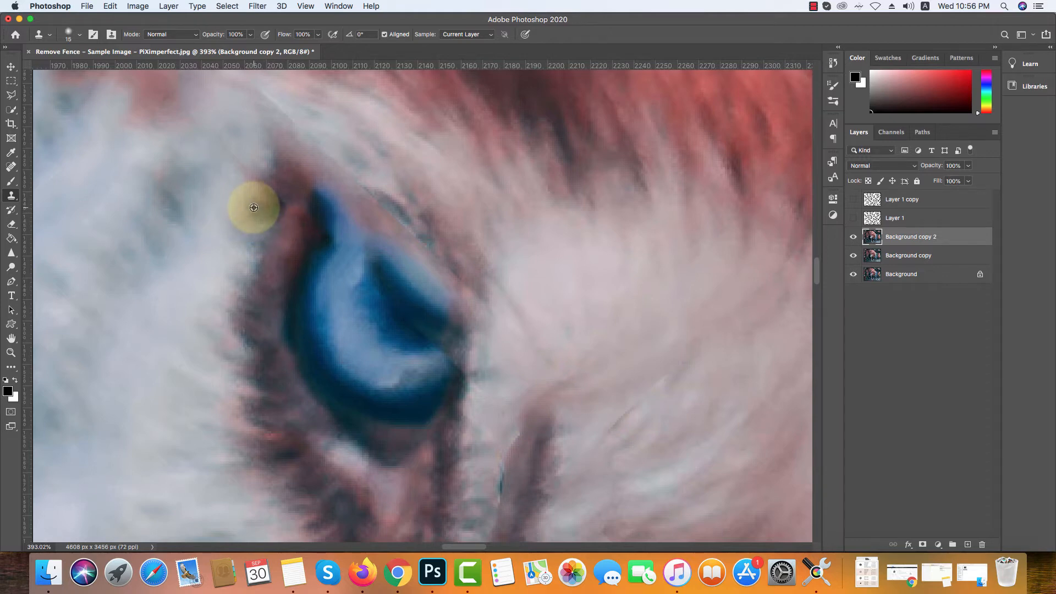
drag(292, 202, 369, 252)
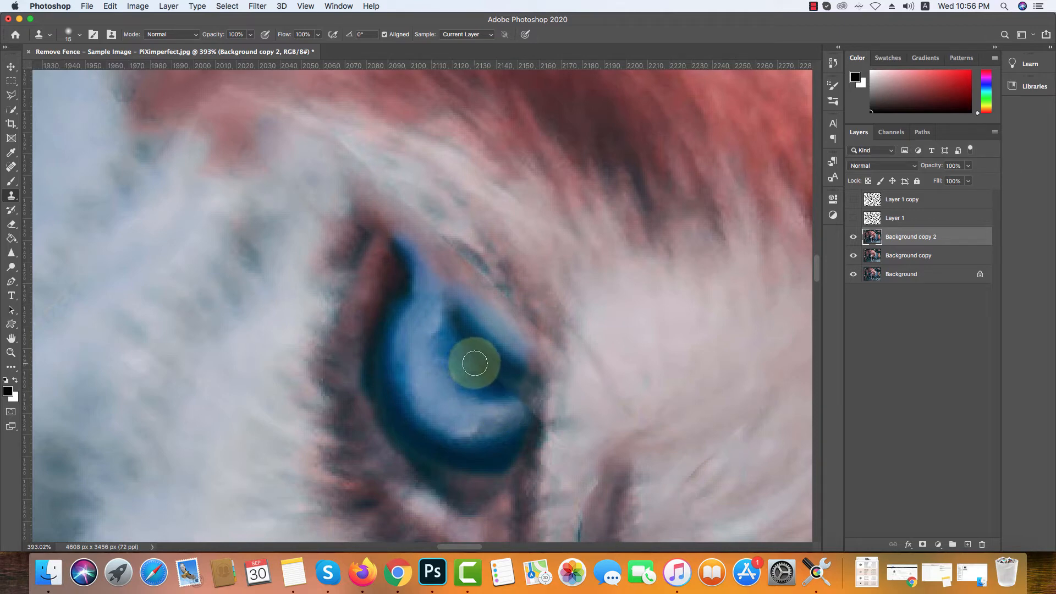
drag(469, 351, 486, 372)
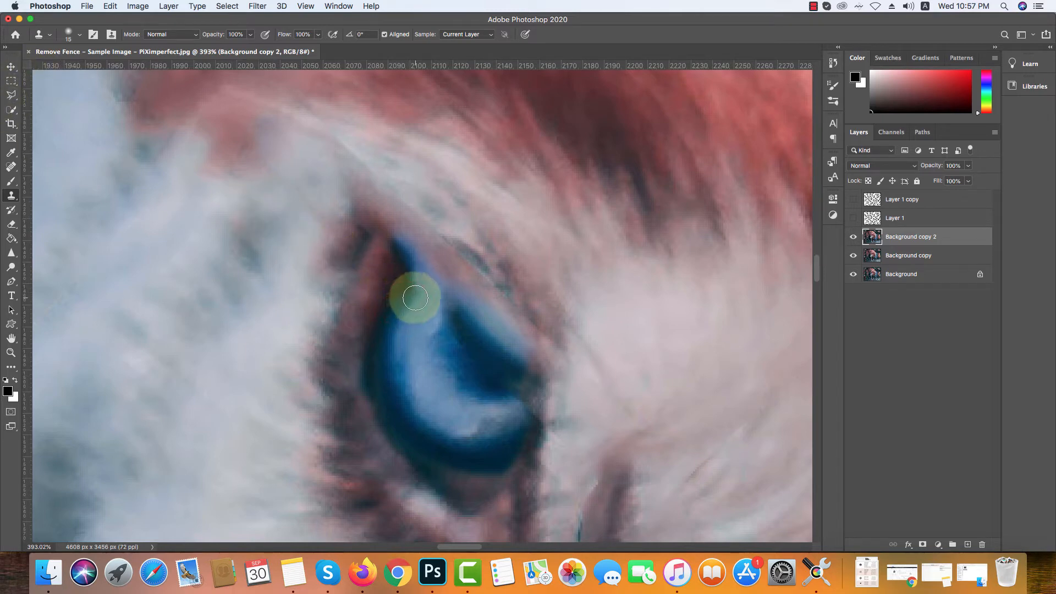
mouse_move(417, 290)
mouse_down()
mouse_move(427, 269)
mouse_move(405, 275)
mouse_move(414, 268)
mouse_move(389, 233)
mouse_move(420, 238)
mouse_up()
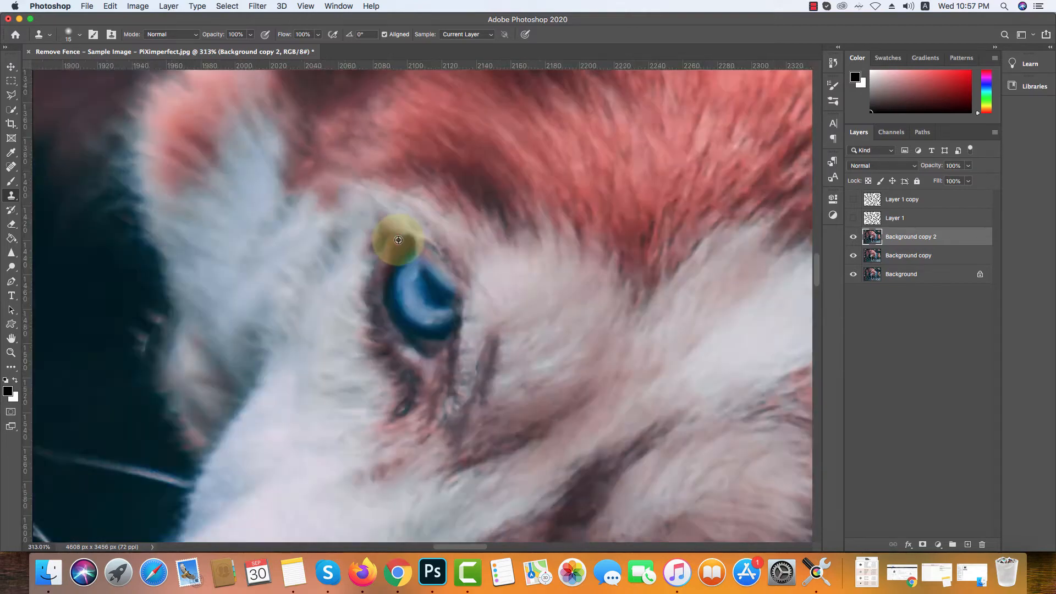
Clone clean fur over the leftover marks along the upper eye's lid and inner rim with the 15 px stamp.
scroll(398, 240, down, 5)
scroll(401, 236, up, 8)
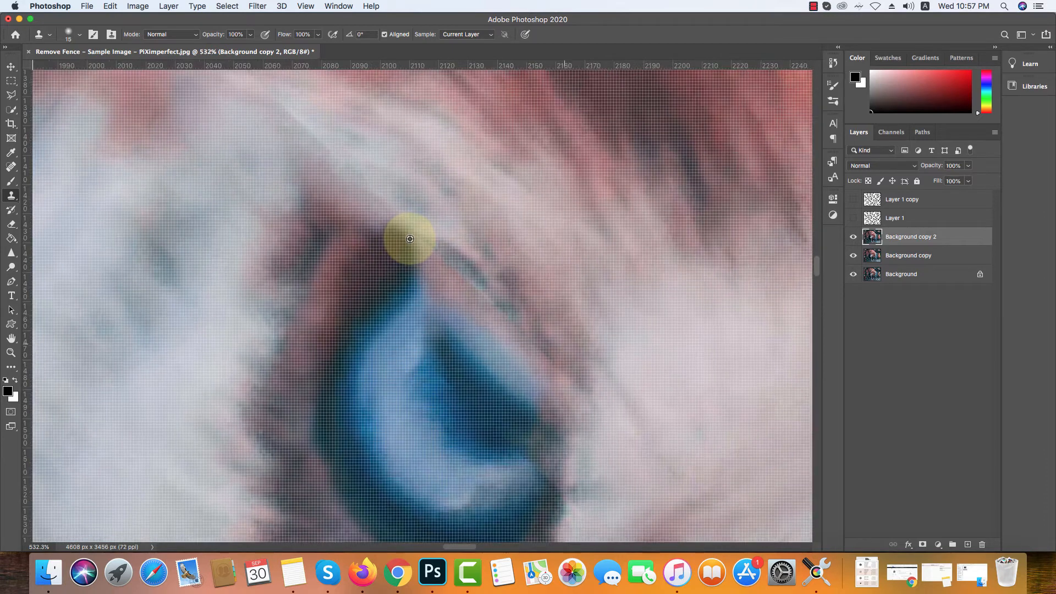
scroll(410, 239, down, 2)
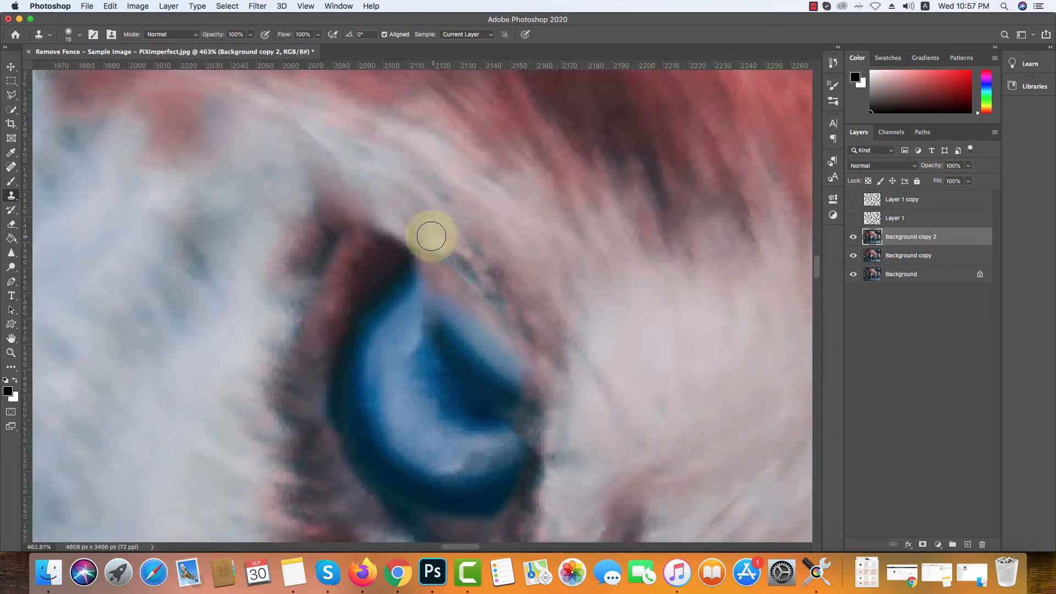
scroll(448, 201, down, 3)
click(424, 182)
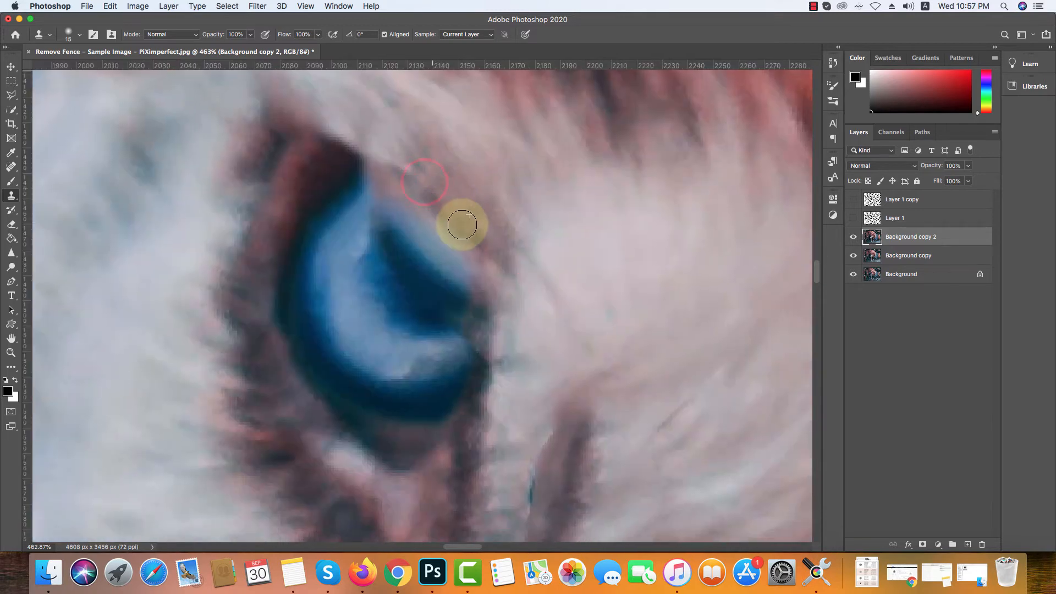
mouse_move(462, 224)
mouse_down()
mouse_move(513, 356)
mouse_move(480, 407)
mouse_move(480, 333)
mouse_up()
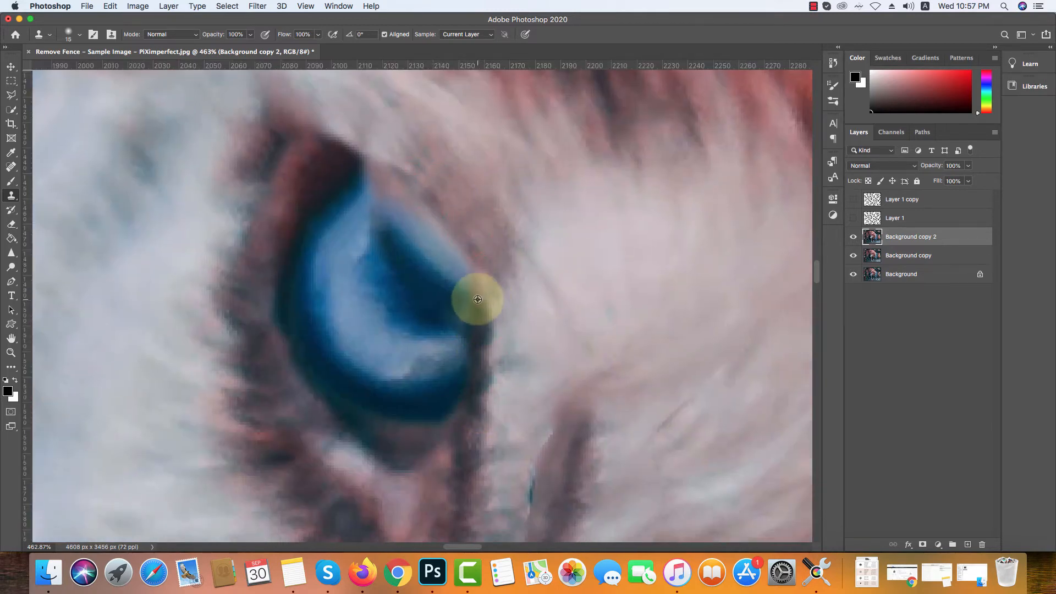
Sample the lower eye and clone its dark pupil and reflection into the upper eye, finishing with a 35 px stamp.
scroll(478, 300, down, 5)
scroll(485, 282, up, 1)
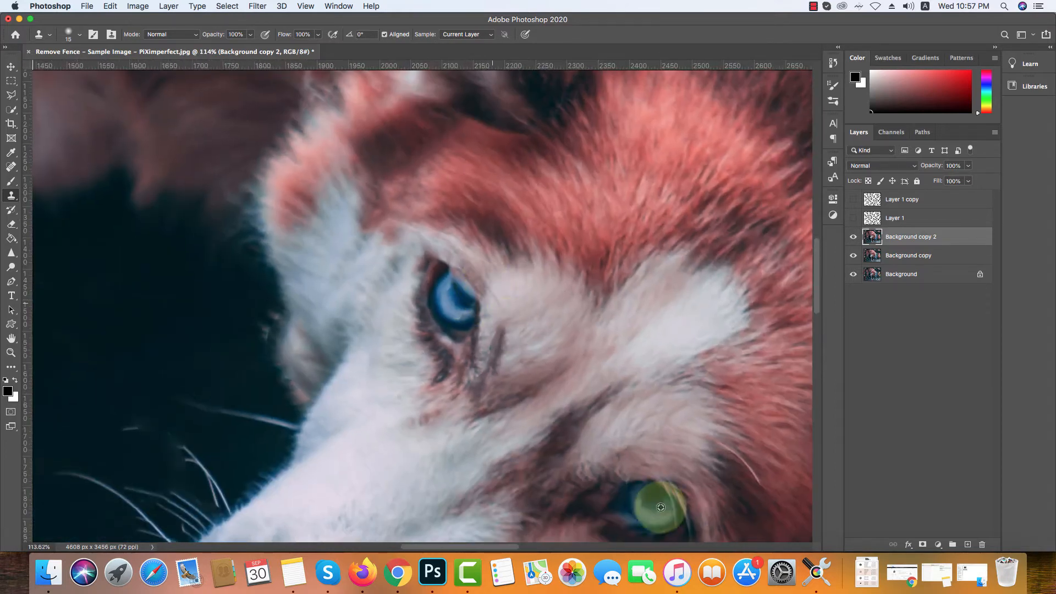
alt+click(653, 495)
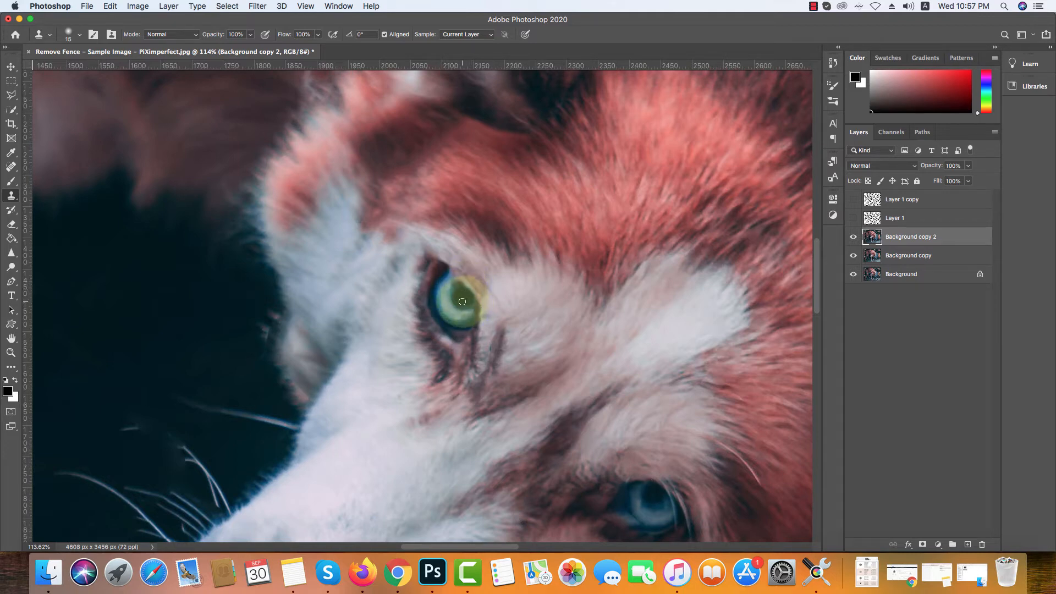
scroll(444, 273, up, 5)
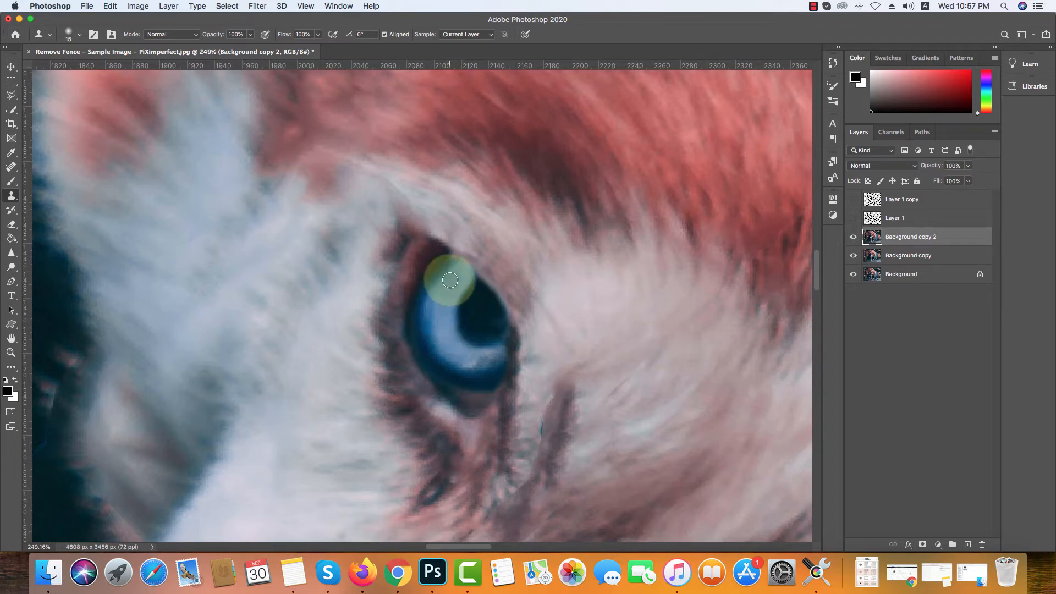
scroll(425, 305, down, 10)
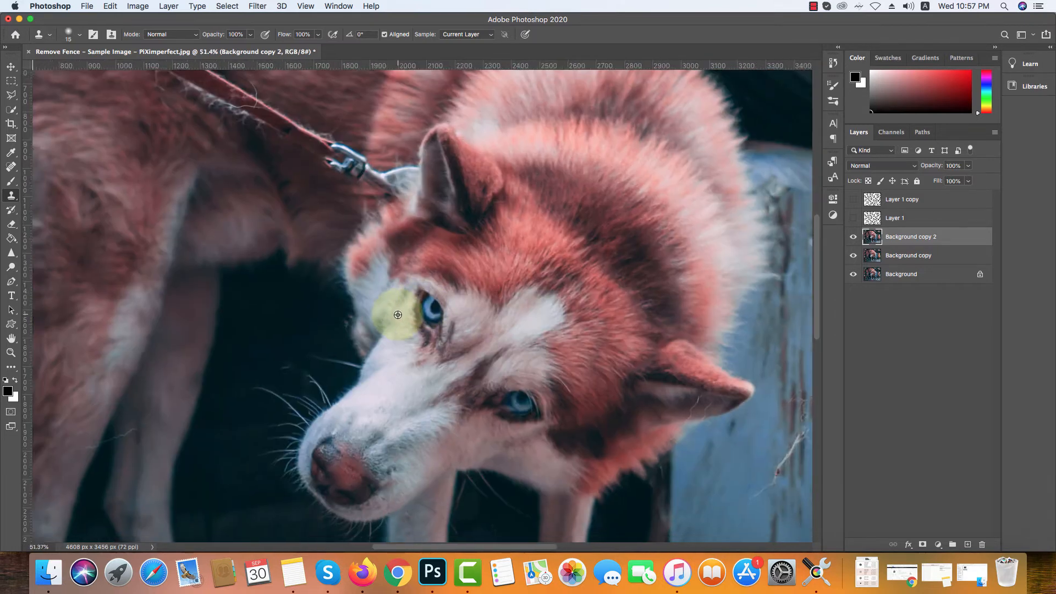
scroll(406, 326, up, 4)
scroll(590, 443, up, 3)
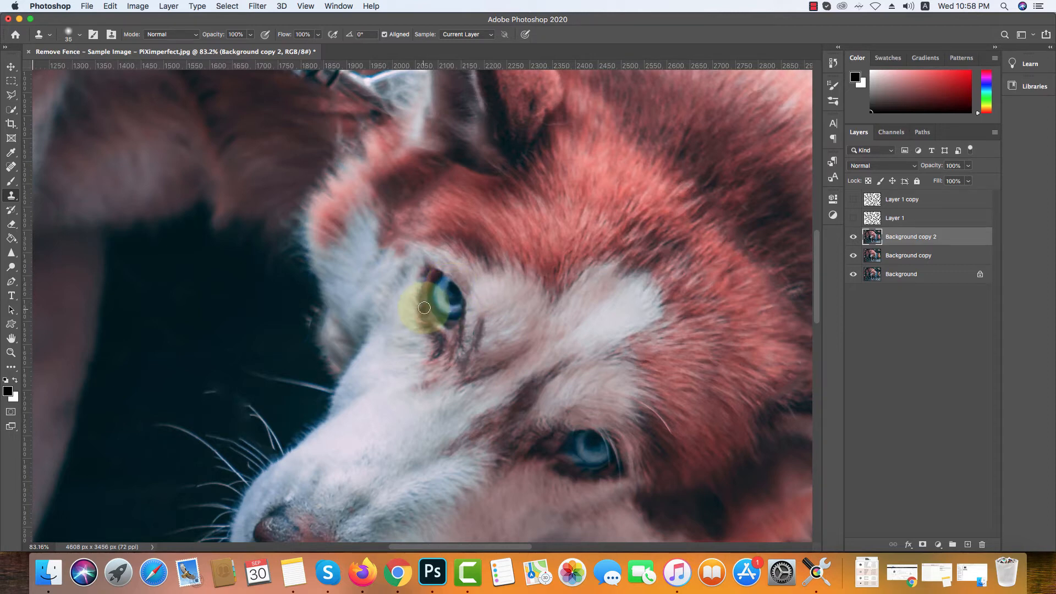
scroll(366, 293, down, 3)
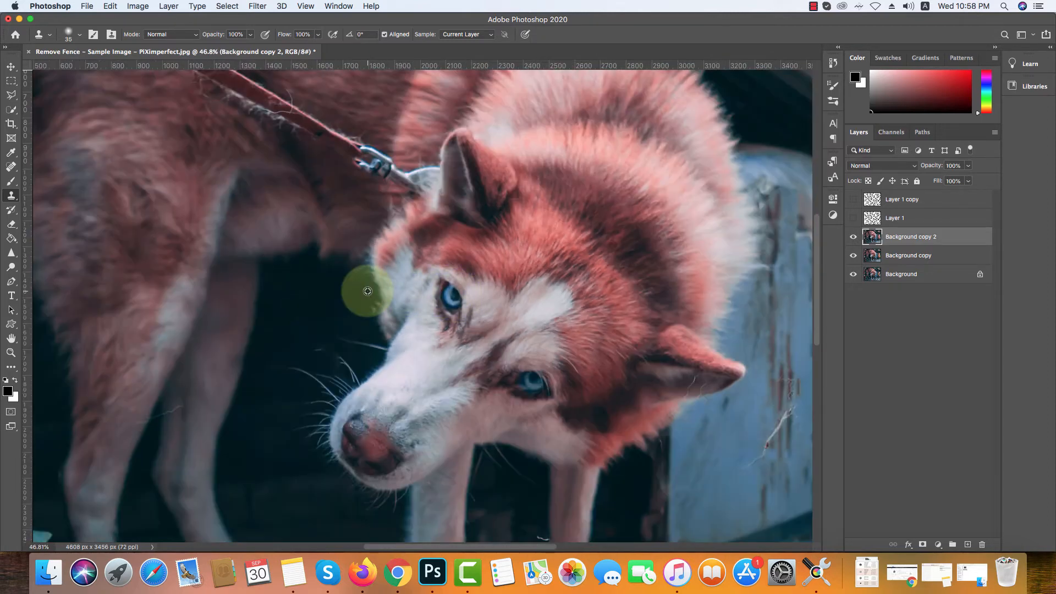
scroll(441, 292, up, 5)
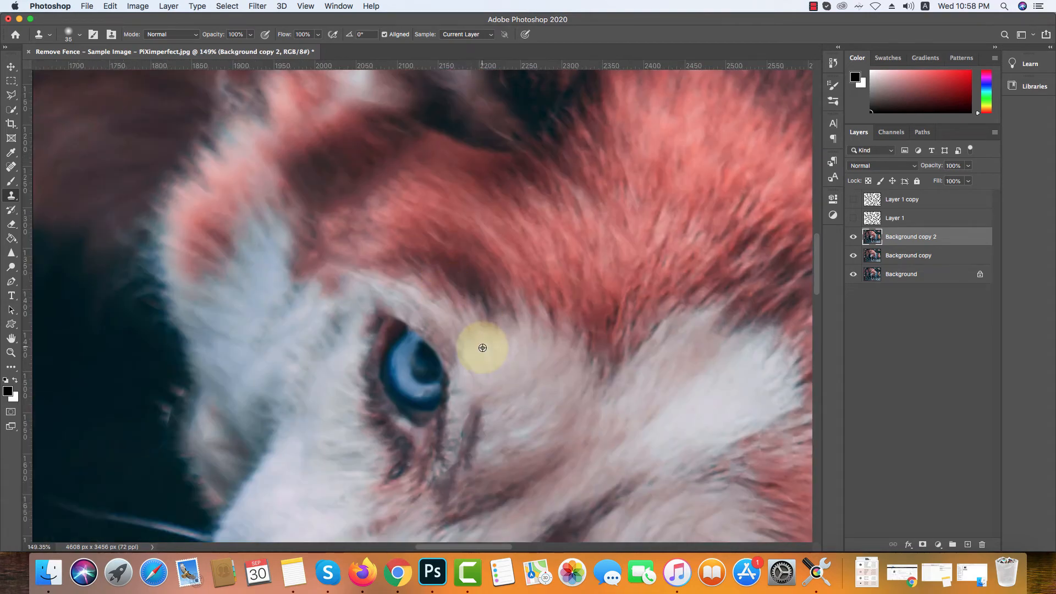
scroll(465, 341, down, 4)
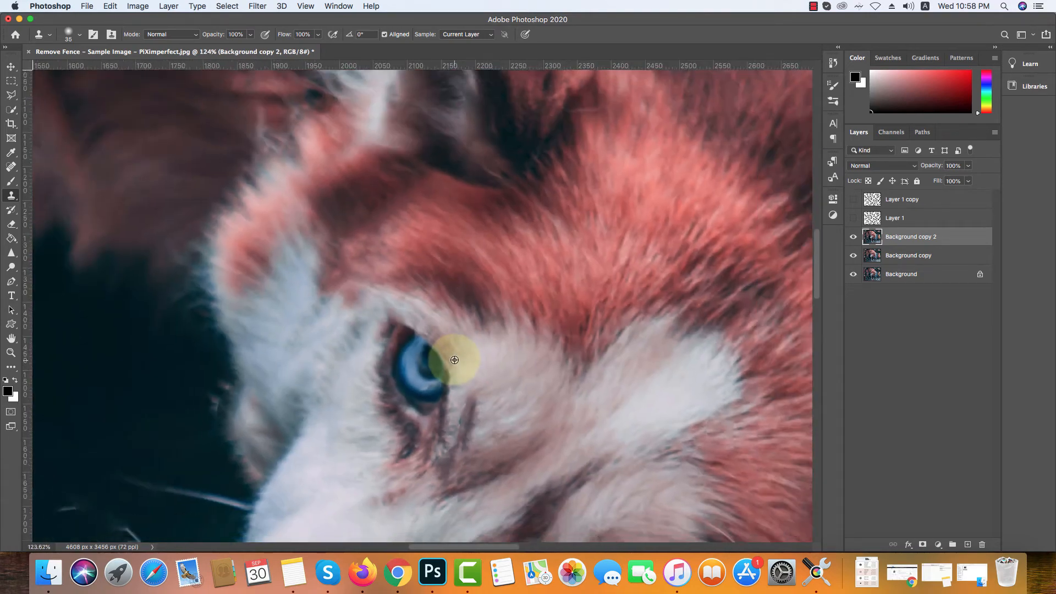
Clone the blue board's surface over the white threads and stray marks beside the dog's ear with a 100 px stamp.
scroll(459, 313, down, 4)
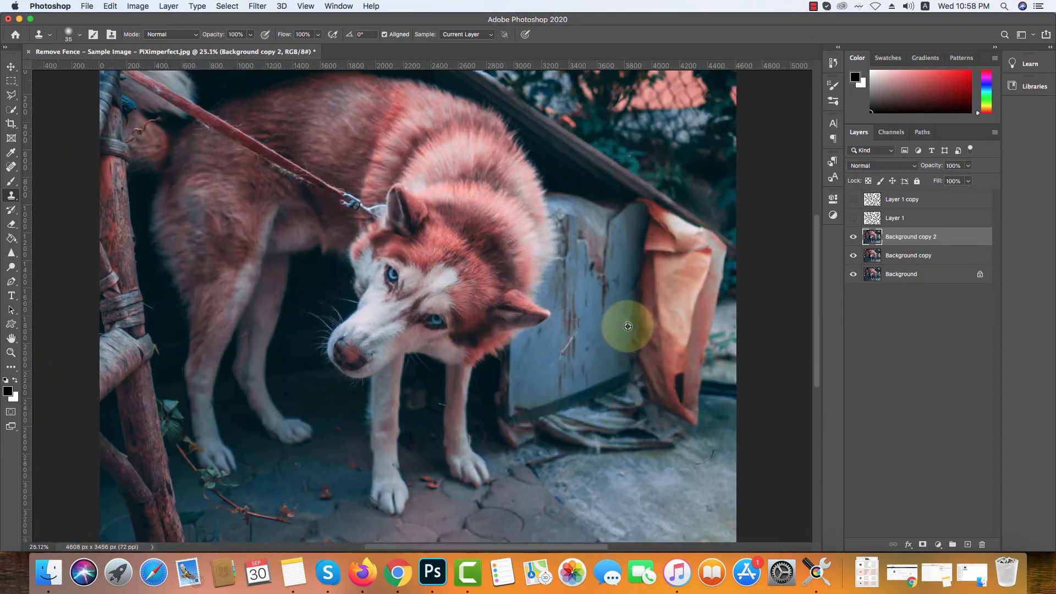
scroll(617, 309, up, 8)
scroll(583, 300, down, 2)
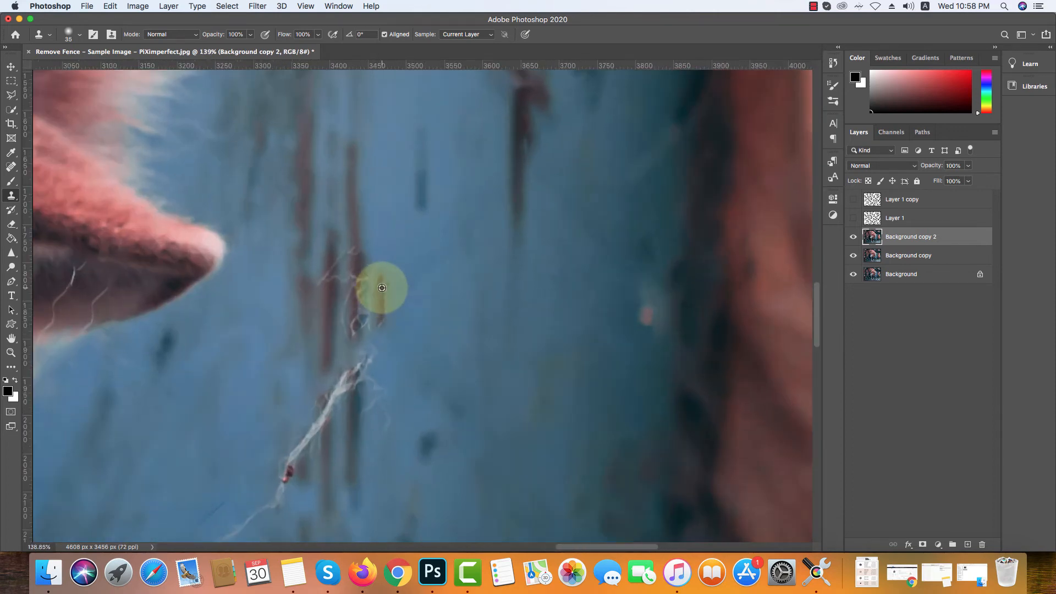
key(bracketright)
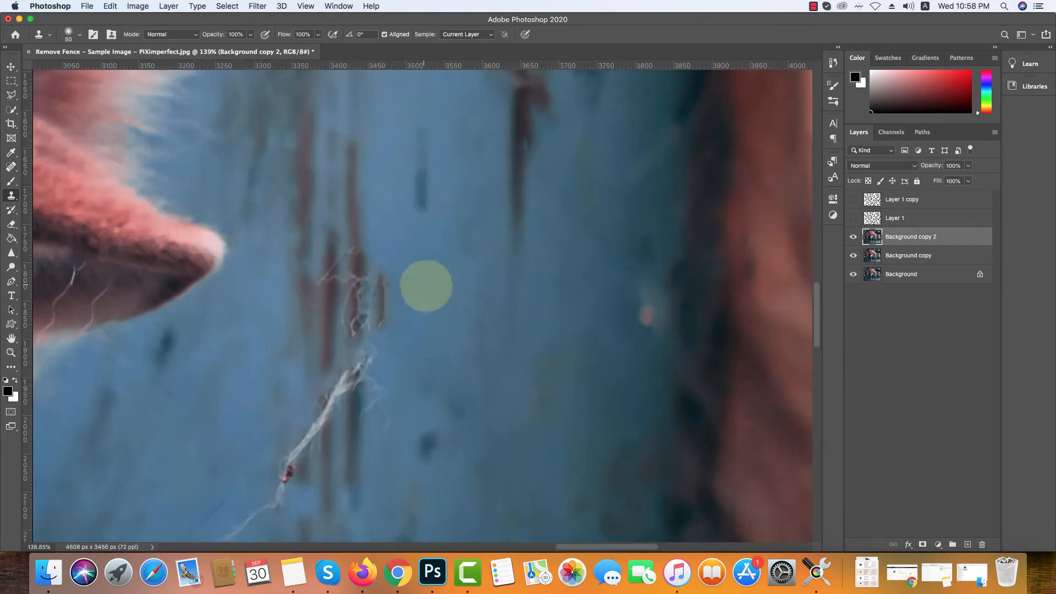
key(bracketright)
key(bracketright)
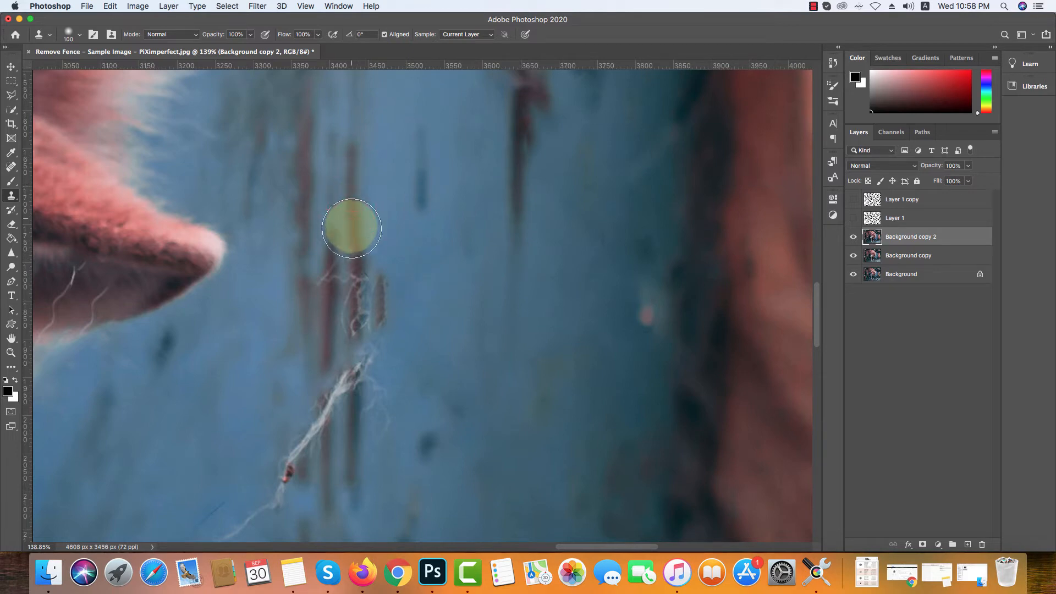
mouse_move(352, 254)
mouse_down()
mouse_move(344, 292)
mouse_move(359, 283)
mouse_move(377, 327)
mouse_move(363, 315)
mouse_move(336, 407)
mouse_move(319, 421)
mouse_up()
scroll(292, 443, down, 5)
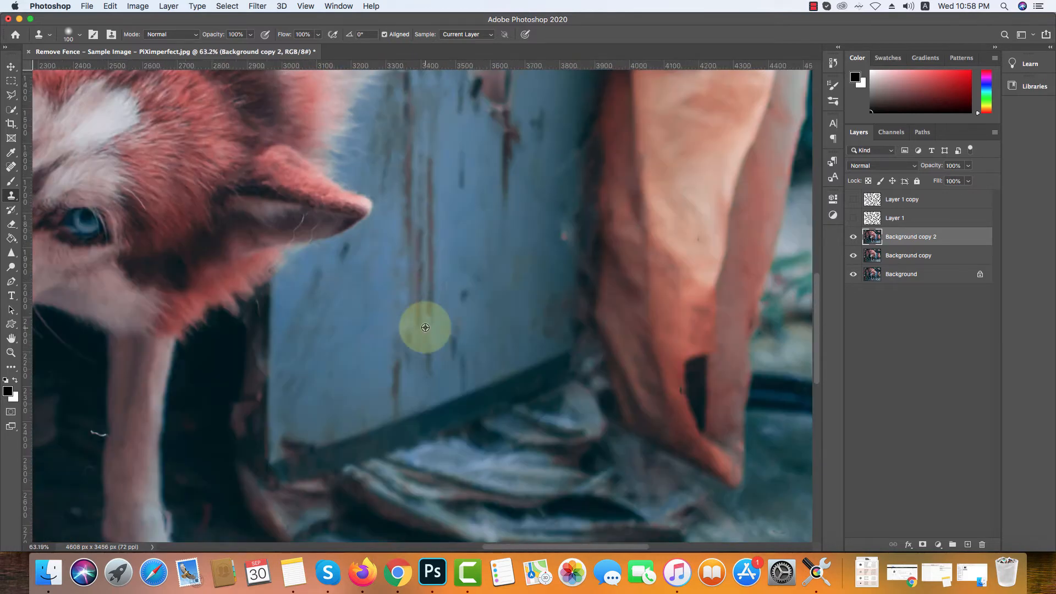
alt+click(459, 240)
drag(438, 266, 443, 287)
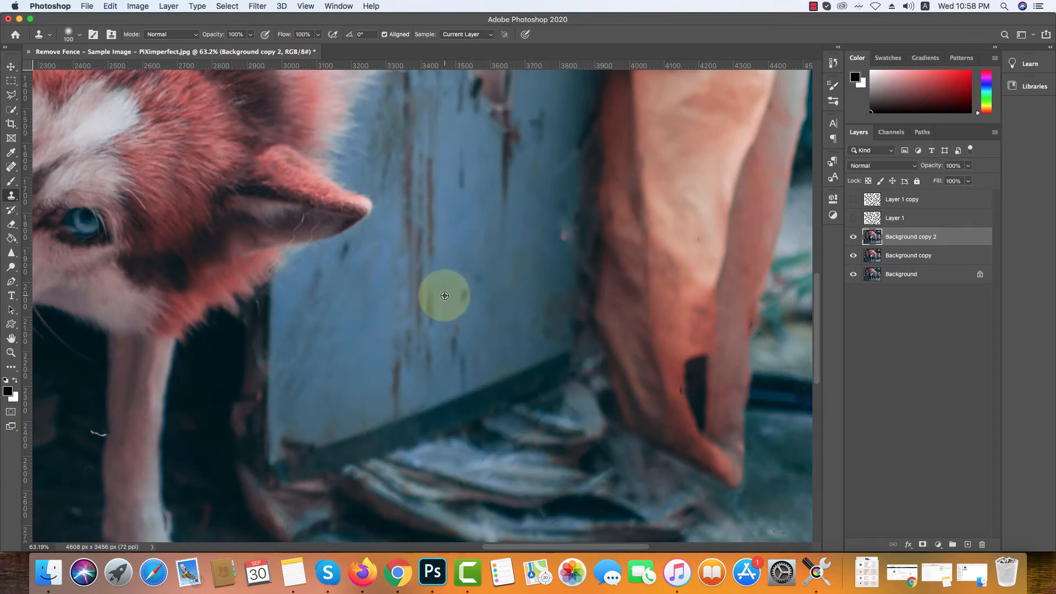
Remove the leftover wire piece and small mark on the concrete ground with the 25 px content-aware Spot Healing Brush.
scroll(444, 296, down, 4)
scroll(482, 263, up, 3)
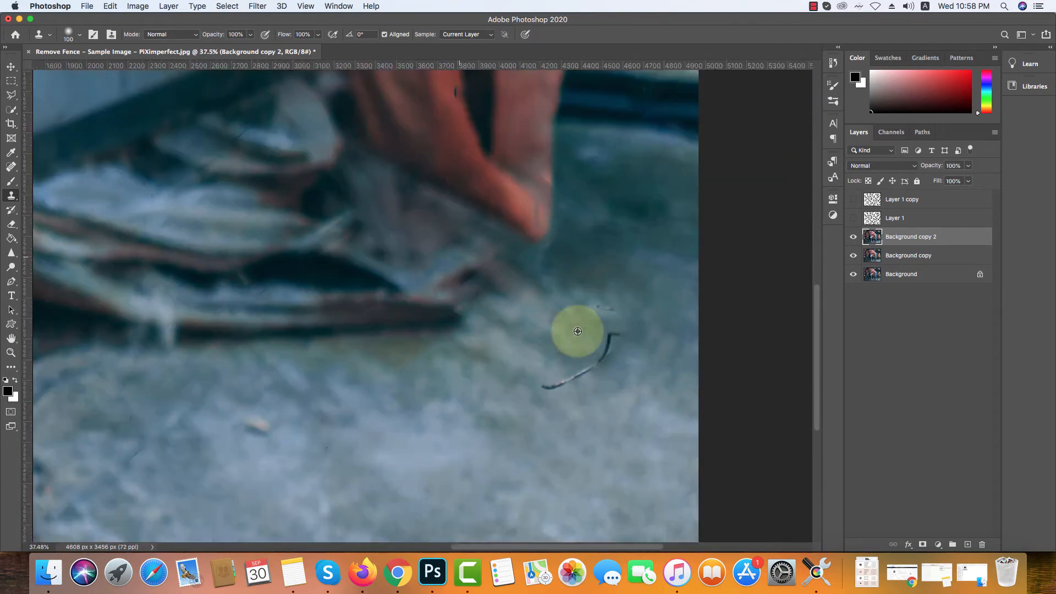
scroll(578, 331, up, 4)
click(19, 165)
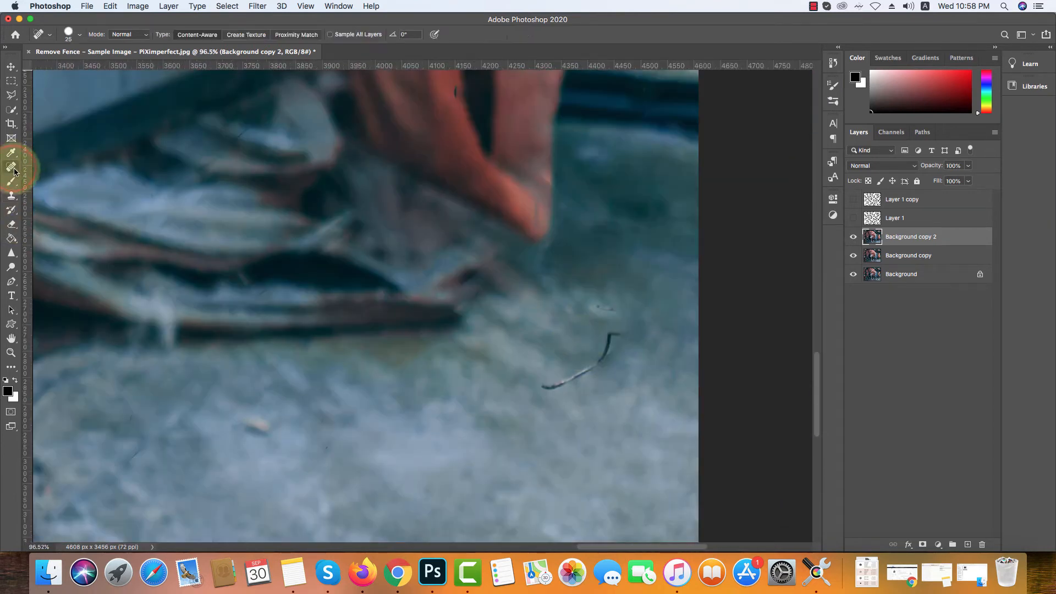
mouse_move(544, 387)
mouse_down()
mouse_move(581, 373)
mouse_move(618, 335)
mouse_move(613, 346)
mouse_up()
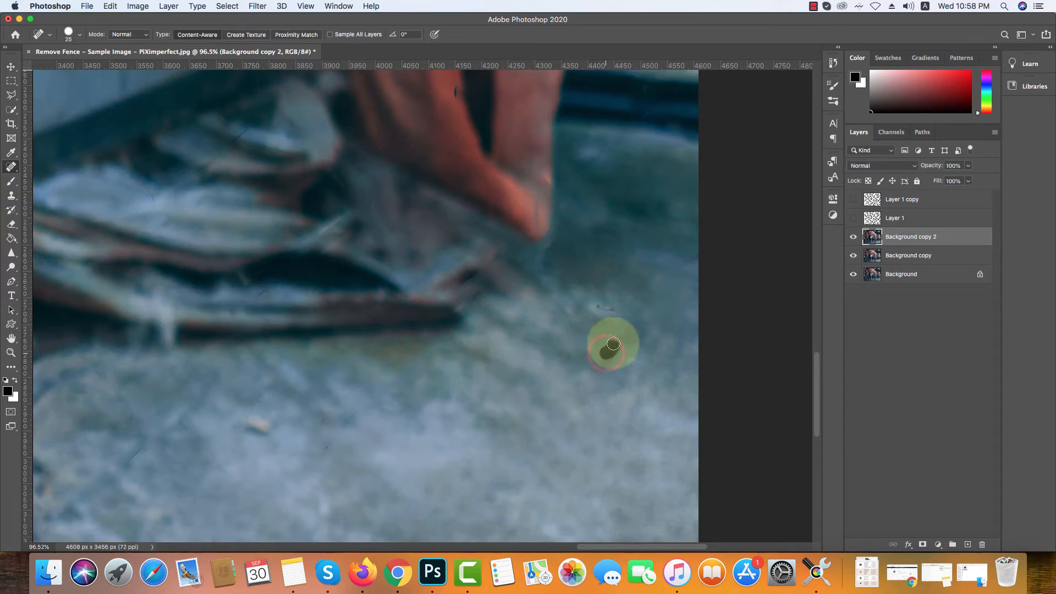
drag(597, 304, 613, 311)
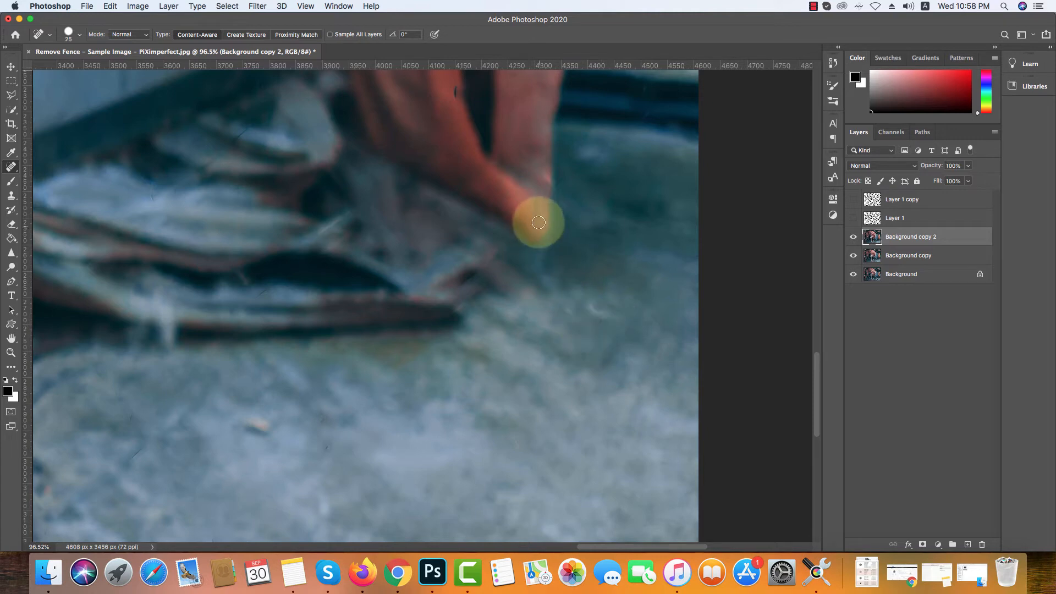
Heal the small flaws at the lower tip and along the edges of the hanging orange cloth.
drag(539, 222, 536, 204)
drag(476, 160, 494, 291)
scroll(494, 291, up, 2)
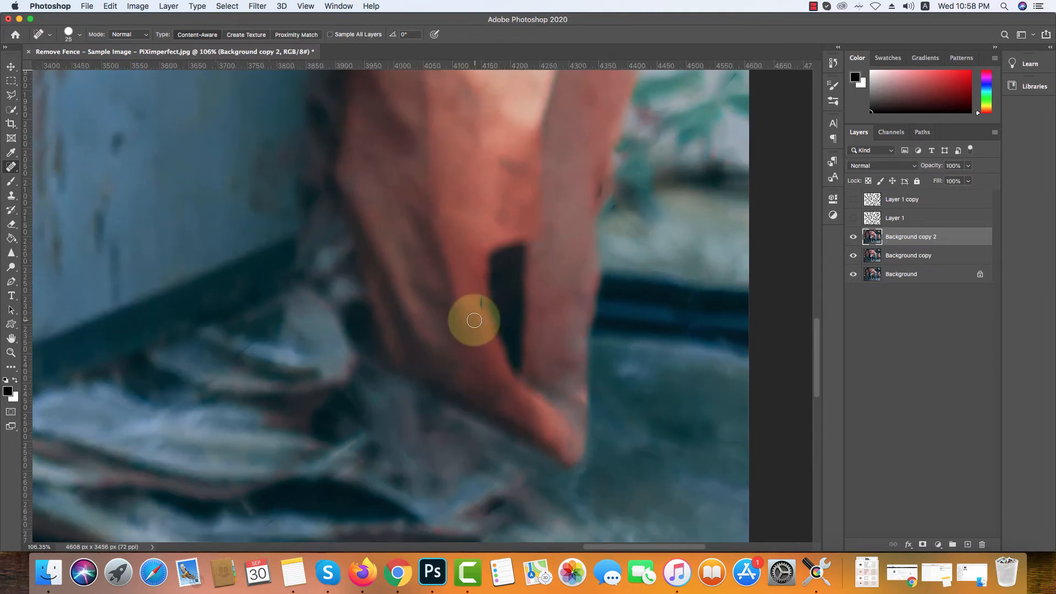
click(614, 206)
drag(624, 217, 655, 251)
drag(596, 190, 598, 195)
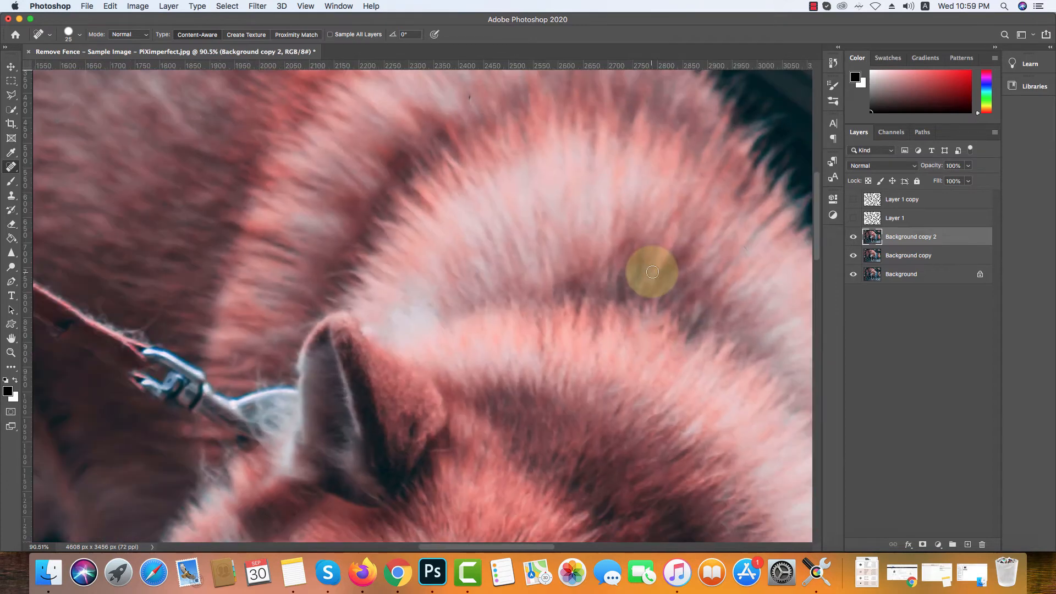
Heal the white wire remnants on the wooden roof beam and the green plants beside it.
scroll(378, 307, right, 5)
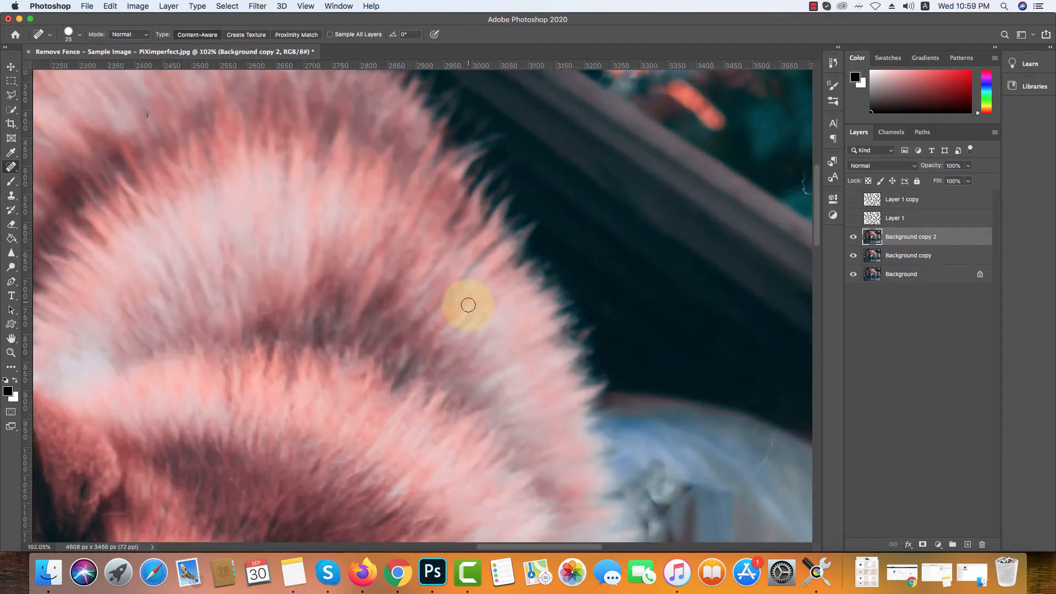
scroll(453, 313, up, 3)
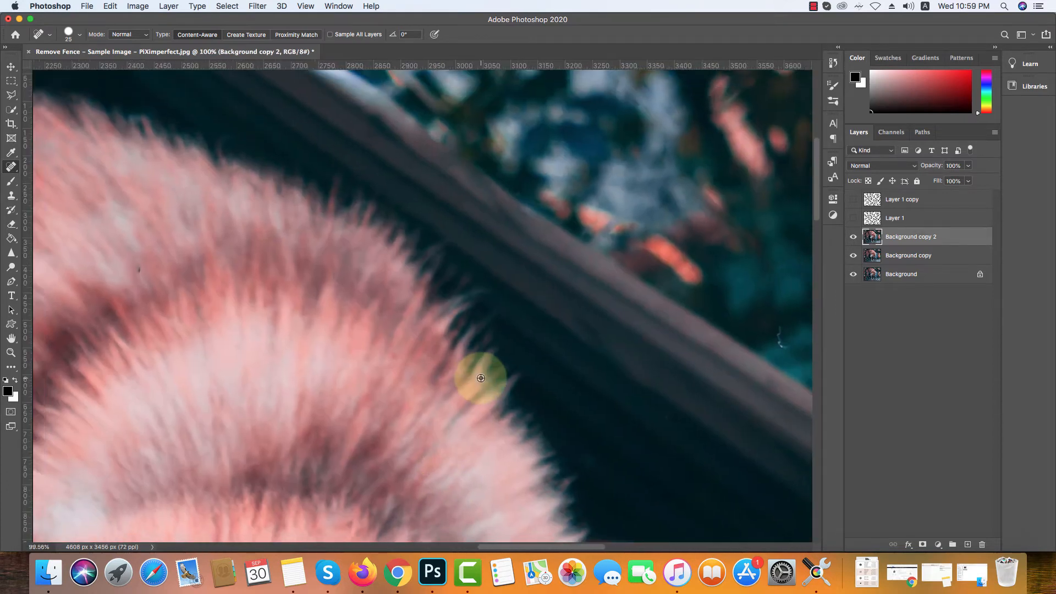
scroll(480, 378, right, 10)
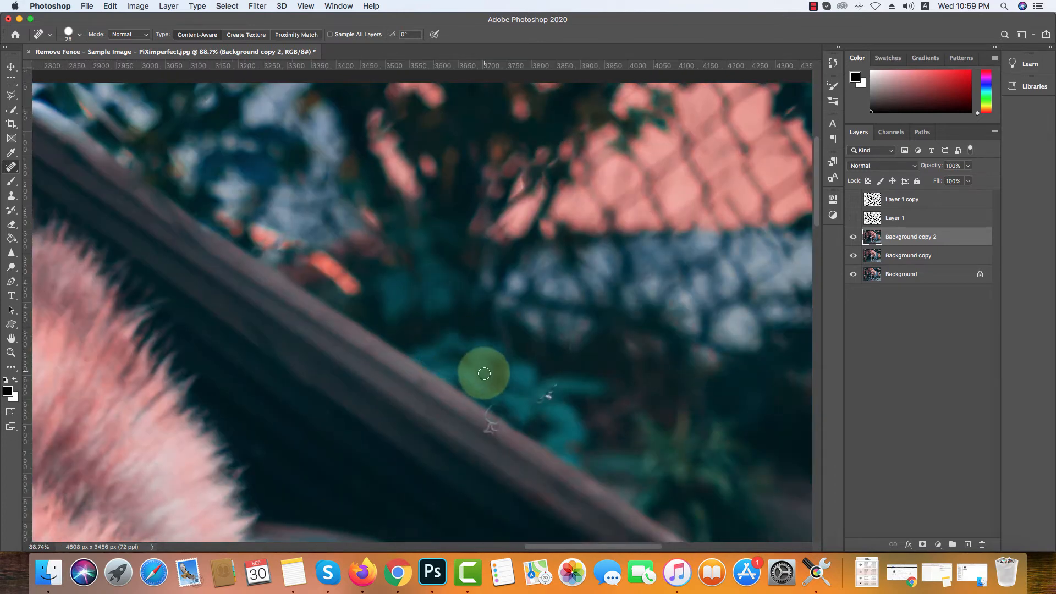
mouse_move(482, 415)
mouse_down()
mouse_move(497, 441)
mouse_move(491, 406)
mouse_move(561, 385)
mouse_move(535, 406)
mouse_up()
mouse_move(574, 359)
mouse_down()
mouse_move(573, 329)
mouse_move(562, 349)
mouse_move(131, 384)
mouse_up()
scroll(560, 353, down, 2)
scroll(195, 389, down, 2)
drag(203, 382, 413, 358)
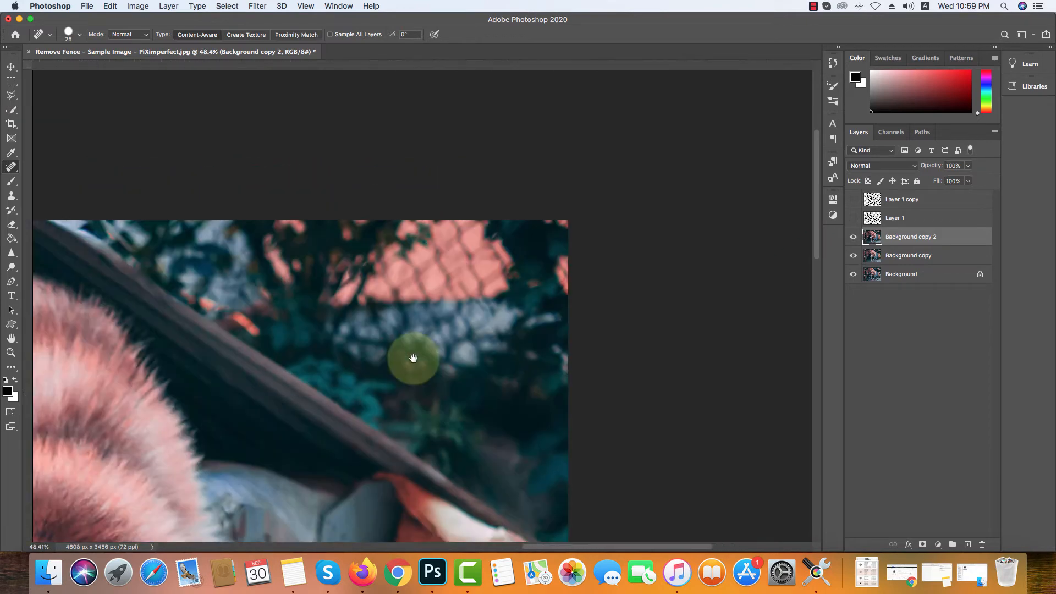
Heal the thin dark line on the edge of the wooden roof beam with the content-aware Spot Healing Brush.
mouse_move(188, 337)
mouse_down()
mouse_move(358, 331)
mouse_move(412, 407)
mouse_up()
scroll(444, 364, up, 6)
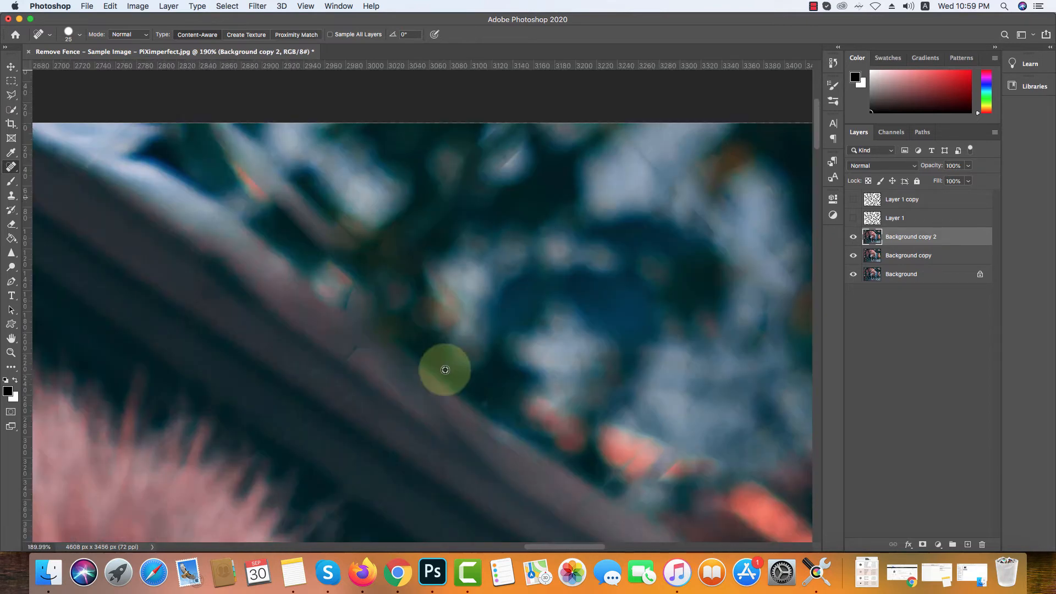
drag(351, 351, 374, 366)
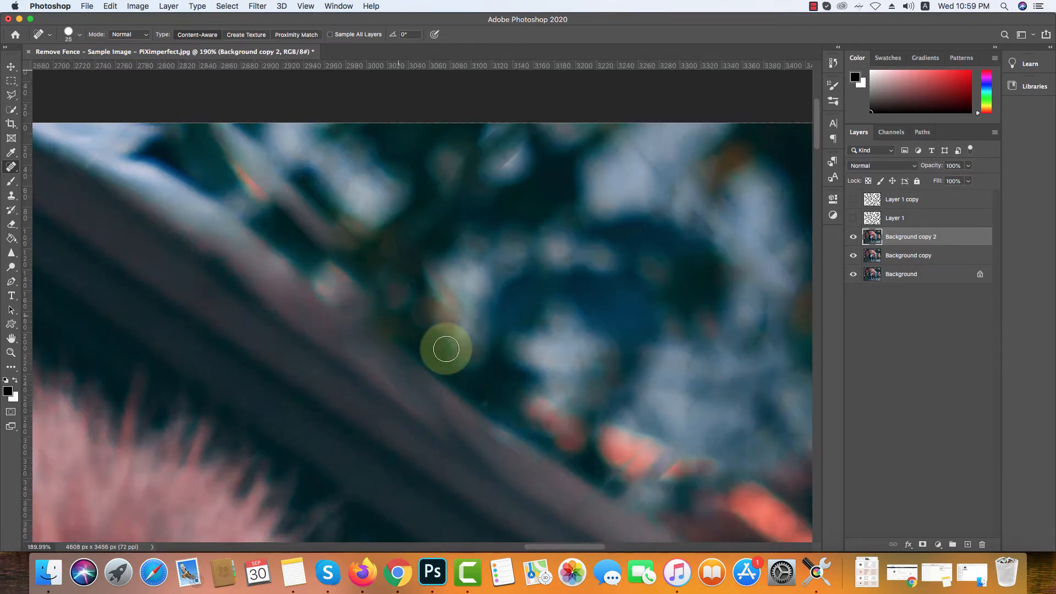
Examine the fur on the dog's neck and back and the area around the leash for leftover fence flaws.
mouse_move(477, 431)
mouse_down()
mouse_move(413, 456)
mouse_move(507, 352)
mouse_move(480, 355)
mouse_move(448, 271)
mouse_up()
scroll(432, 446, down, 6)
scroll(476, 220, up, 3)
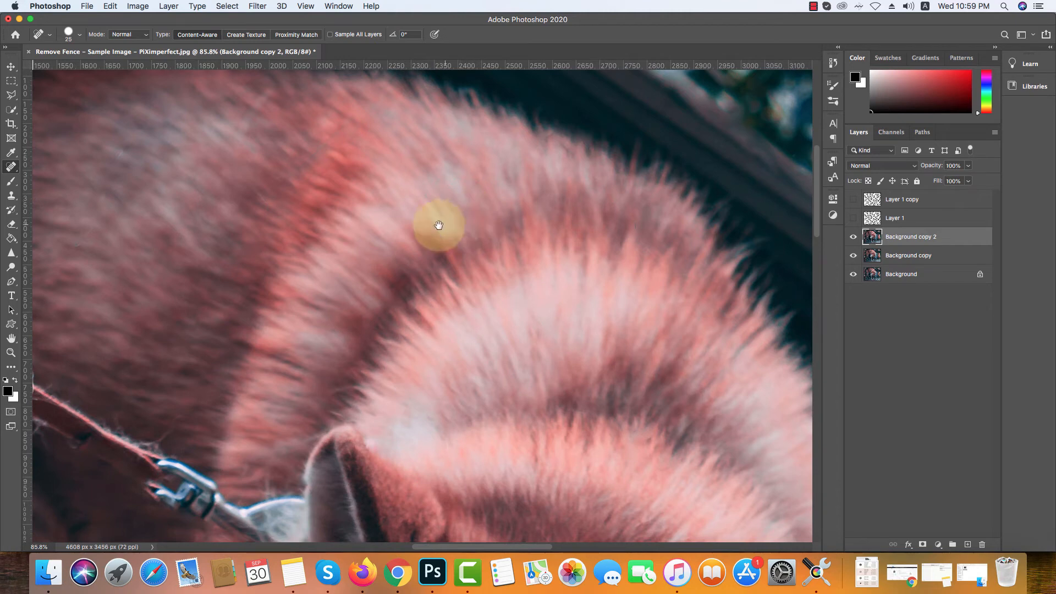
scroll(448, 229, up, 3)
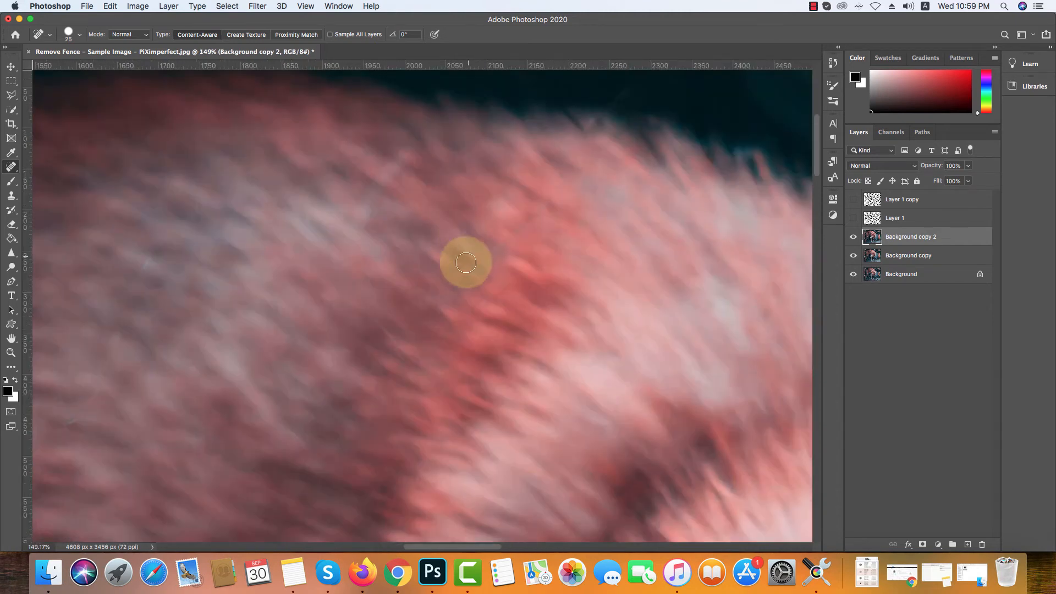
drag(457, 283, 534, 212)
drag(384, 302, 556, 282)
scroll(556, 282, down, 2)
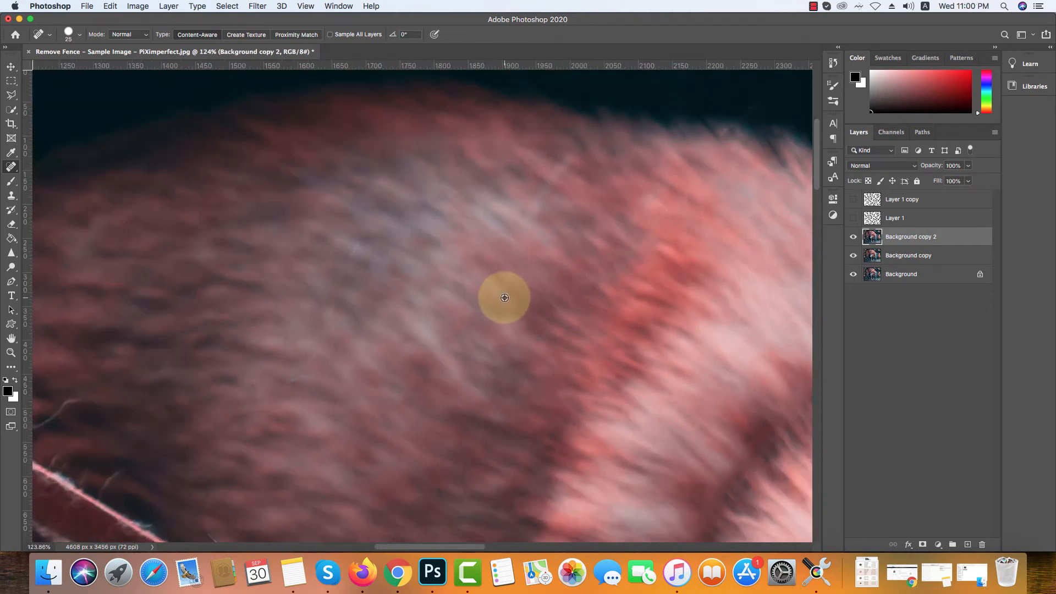
mouse_move(365, 238)
mouse_down()
mouse_move(314, 355)
mouse_move(273, 387)
mouse_move(448, 338)
mouse_move(552, 330)
mouse_up()
scroll(274, 380, down, 4)
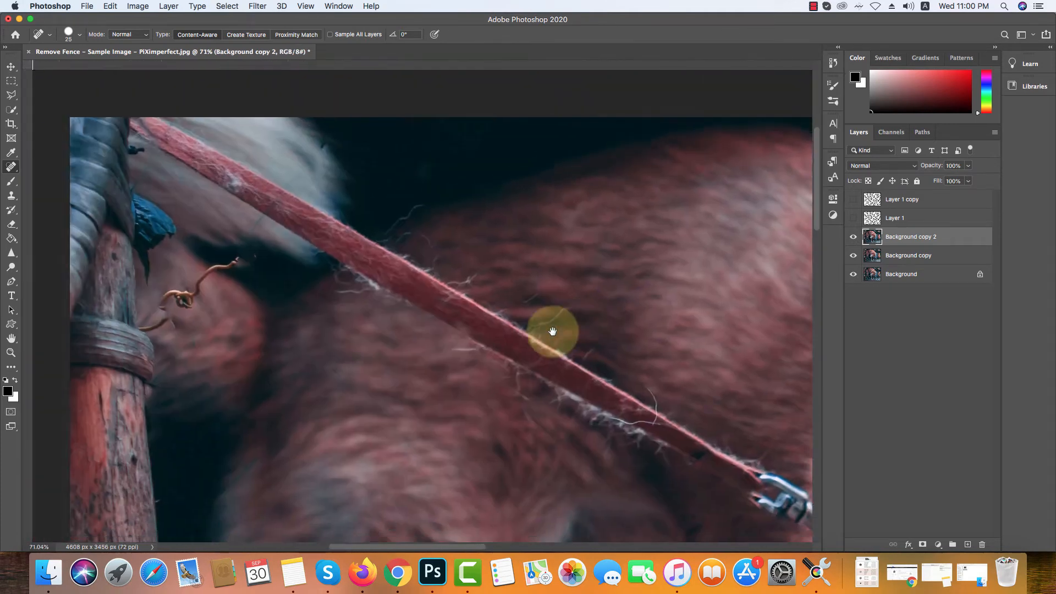
scroll(516, 342, down, 5)
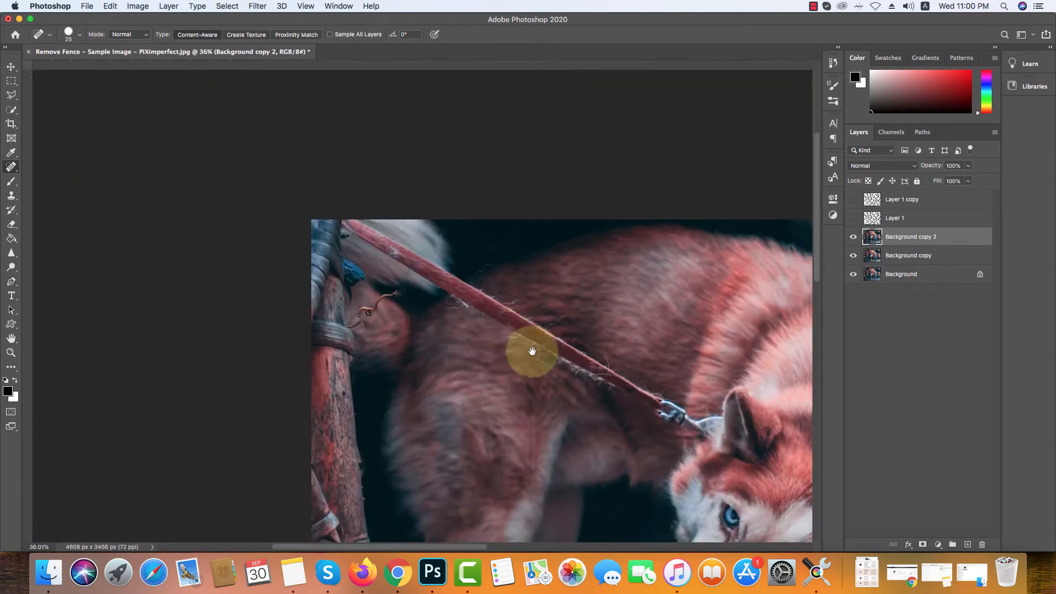
Heal the dark marks beside the red leash and remove the curled orange tendril by the post, using a 35 px Spot Healing Brush.
scroll(424, 276, up, 8)
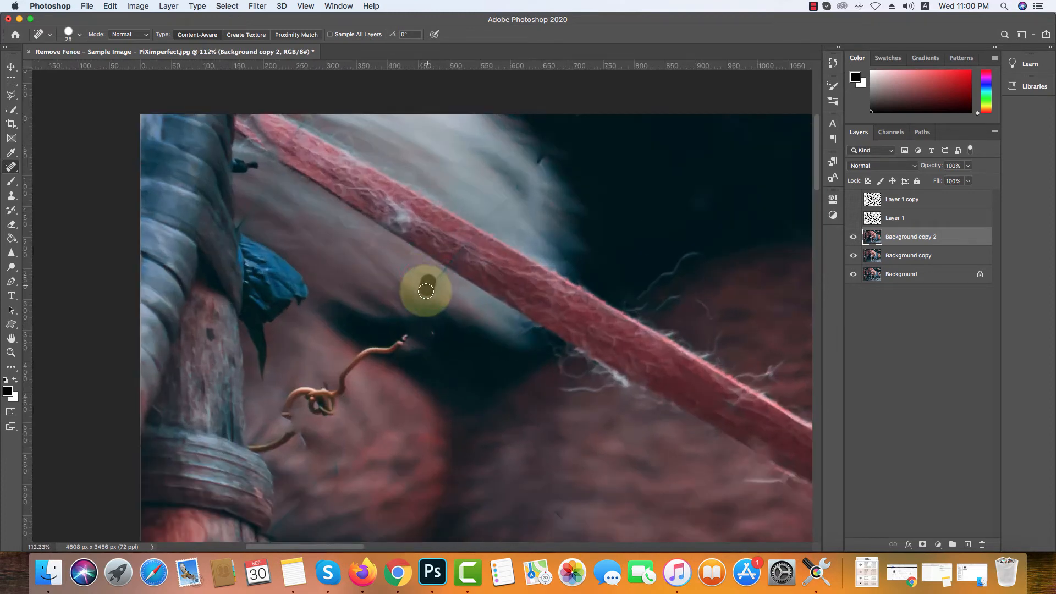
drag(426, 291, 469, 245)
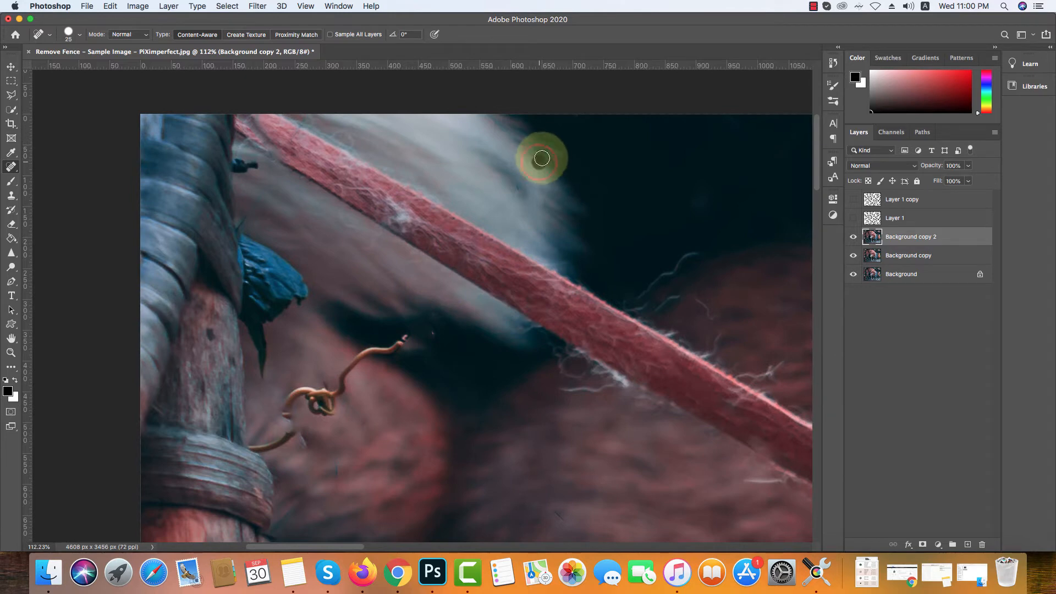
scroll(489, 214, down, 1)
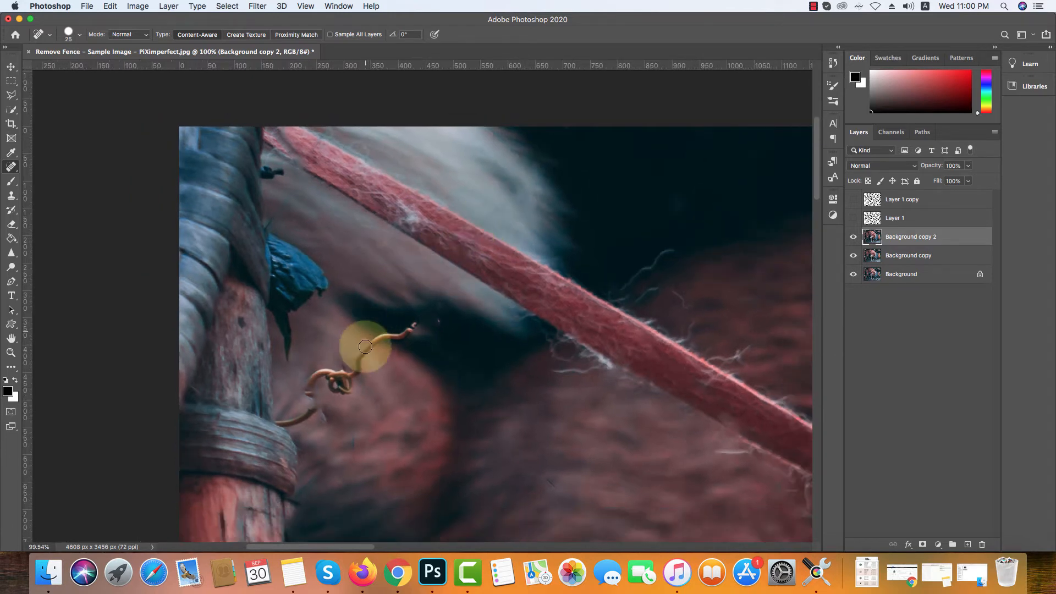
key(])
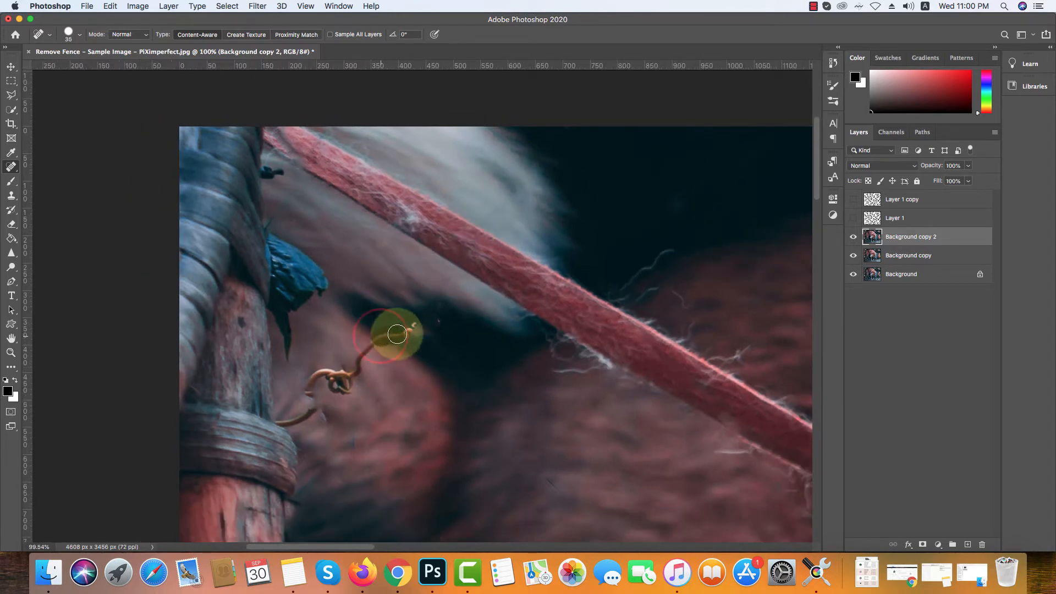
mouse_move(386, 337)
mouse_down()
mouse_move(419, 338)
mouse_move(410, 344)
mouse_move(413, 326)
mouse_move(447, 332)
mouse_move(376, 343)
mouse_move(342, 389)
mouse_move(317, 376)
mouse_move(353, 371)
mouse_up()
mouse_move(351, 453)
mouse_down()
mouse_move(330, 427)
mouse_move(308, 379)
mouse_move(324, 411)
mouse_move(285, 415)
mouse_move(330, 410)
mouse_up()
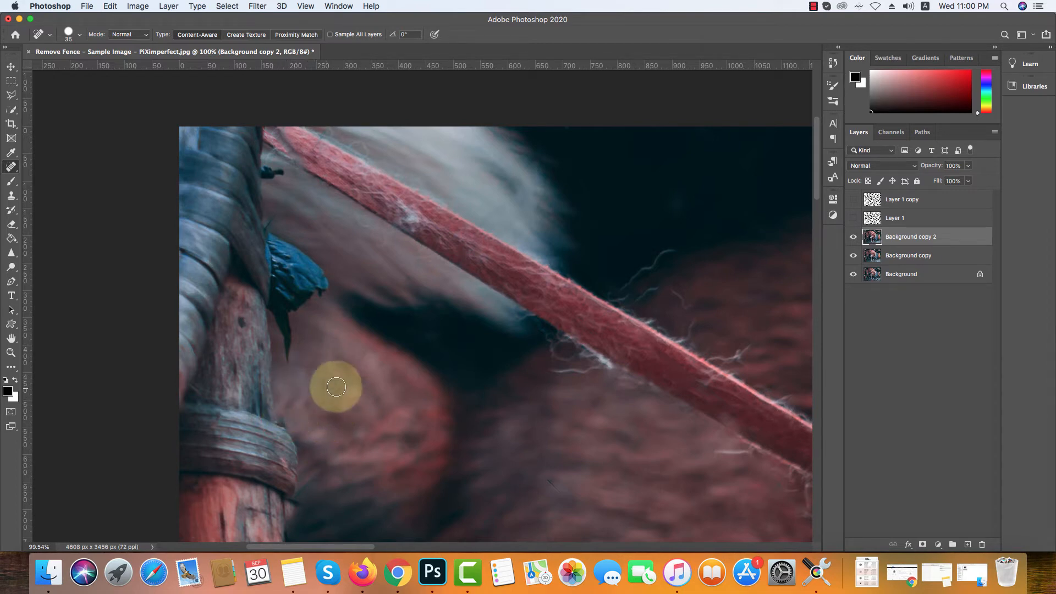
Heal the stray light line and small marks in the dark gap beside the lashed wooden post.
scroll(330, 391, down, 5)
drag(338, 400, 300, 252)
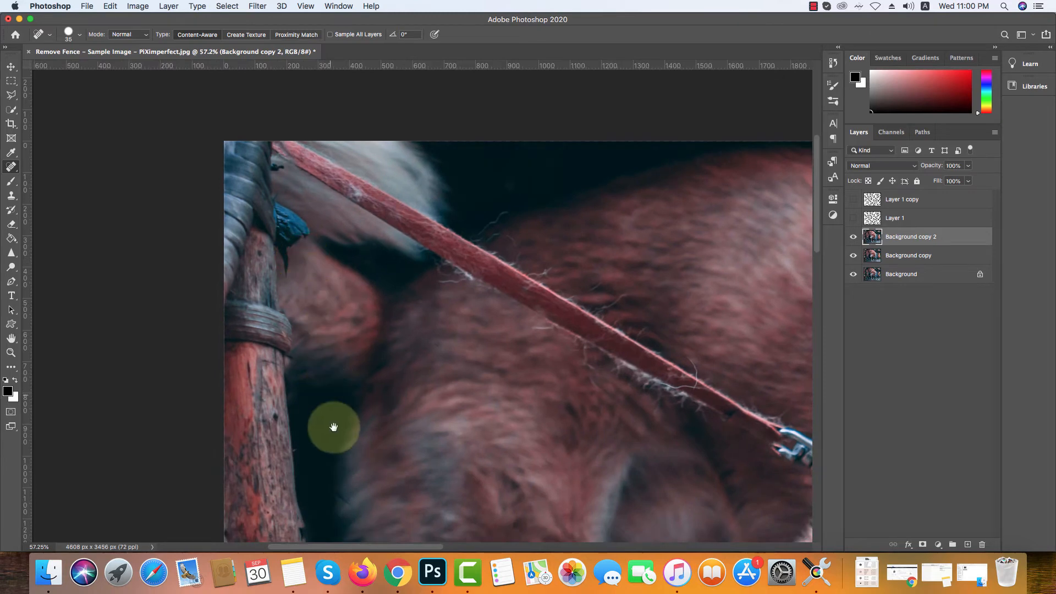
drag(337, 427, 314, 245)
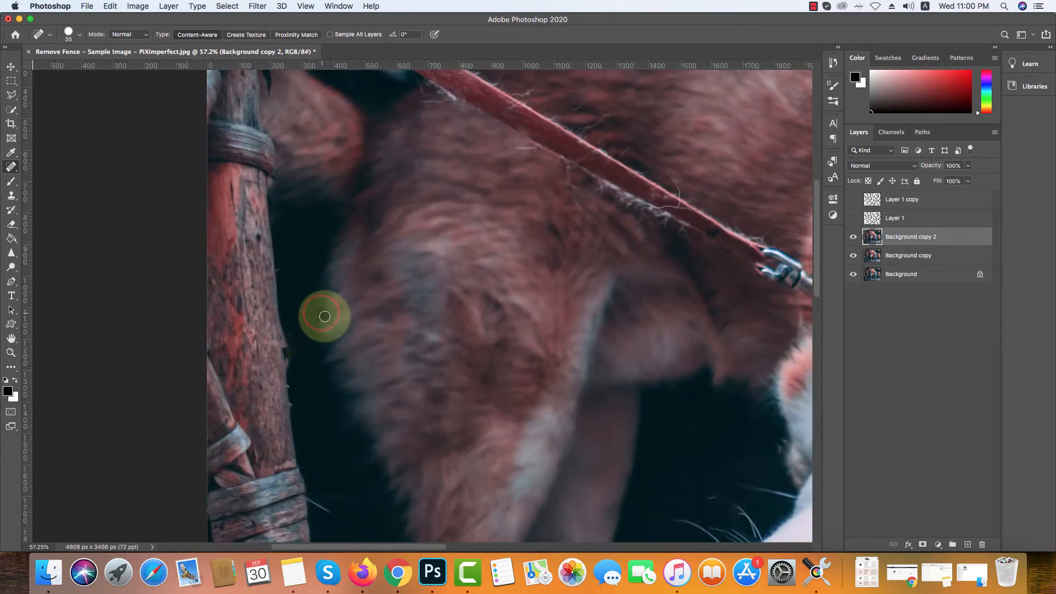
drag(354, 354, 319, 239)
click(280, 382)
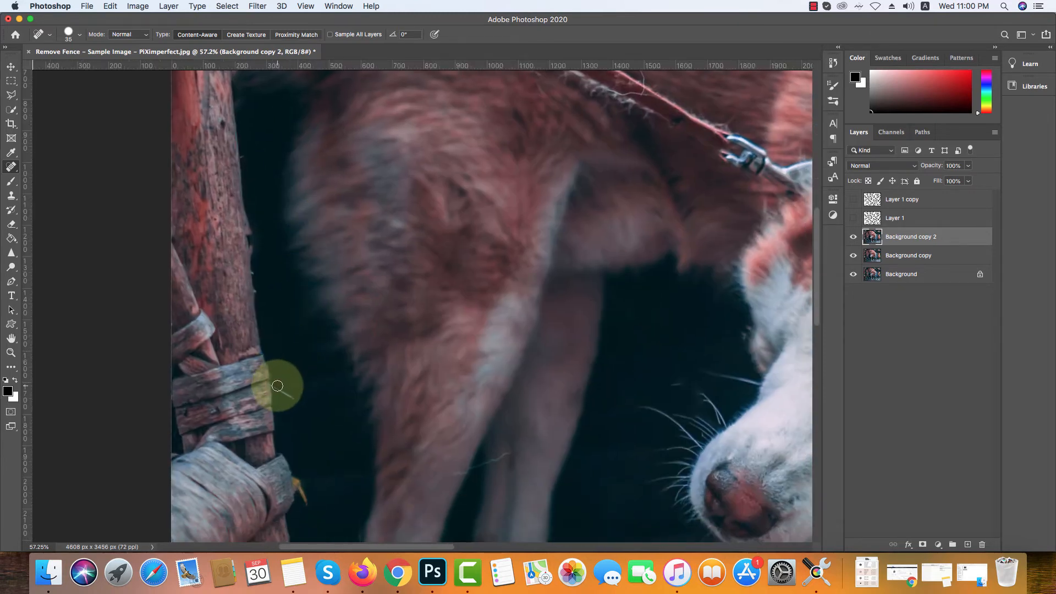
Heal the pale wire remnant across the dog's hind legs and the small marks along the lower legs.
drag(321, 394, 267, 245)
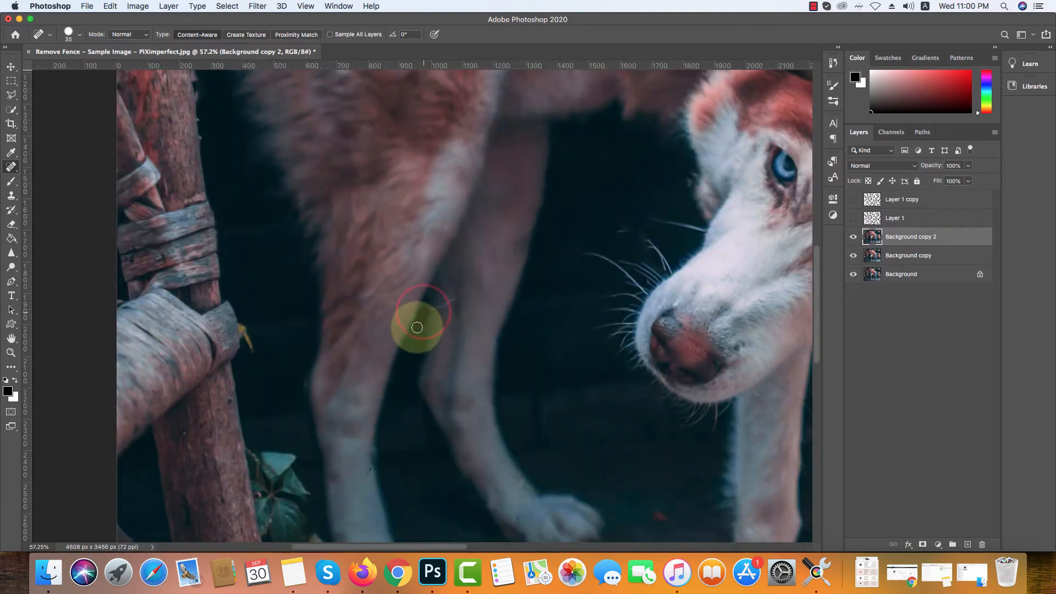
mouse_move(444, 290)
mouse_down()
mouse_move(445, 313)
mouse_move(447, 303)
mouse_up()
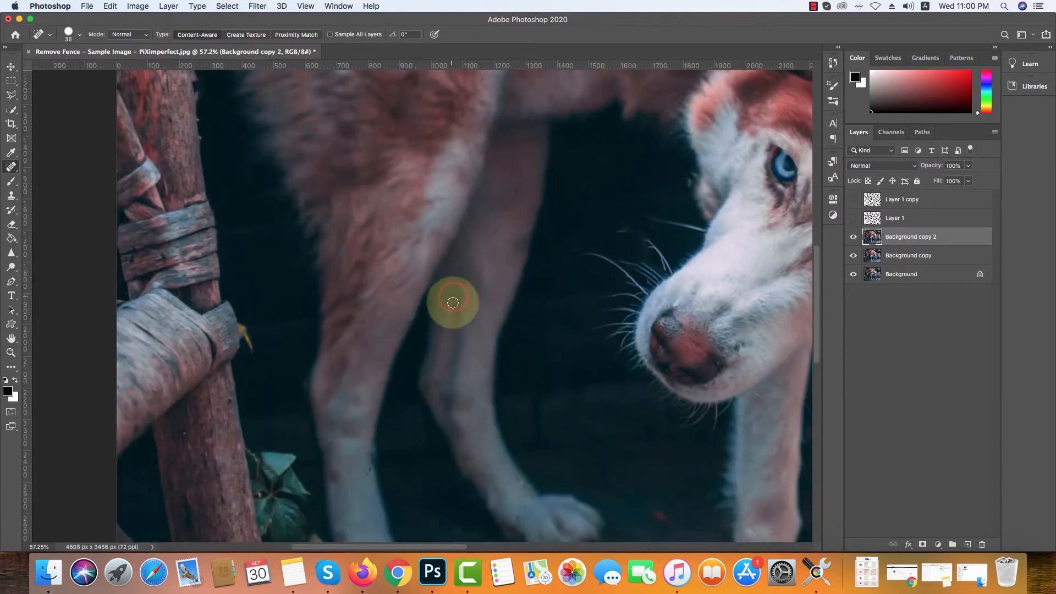
scroll(389, 229, down, 5)
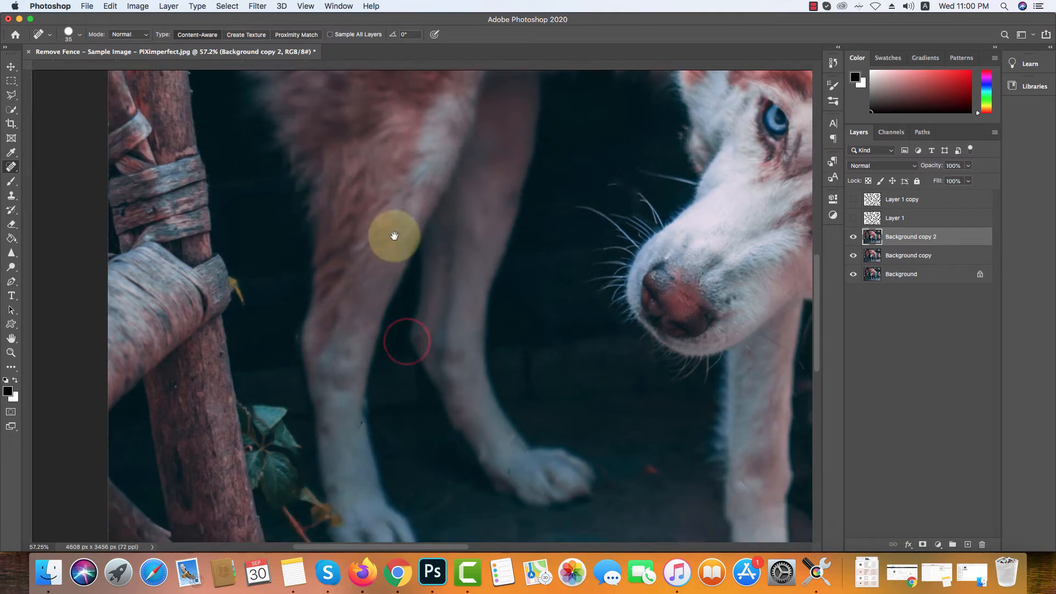
drag(343, 277, 311, 298)
drag(494, 316, 497, 312)
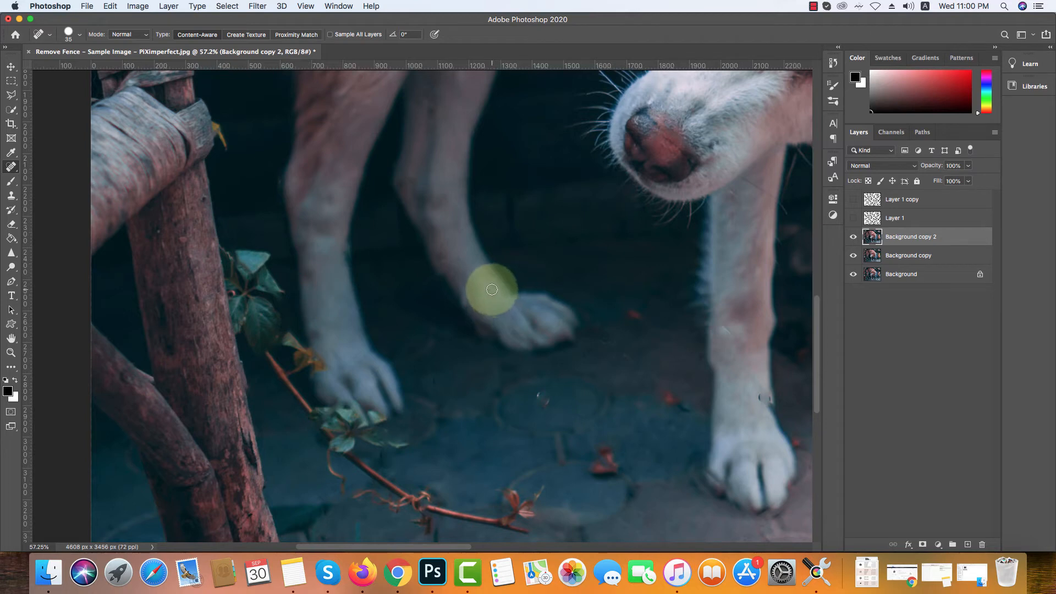
click(460, 264)
click(443, 274)
click(409, 294)
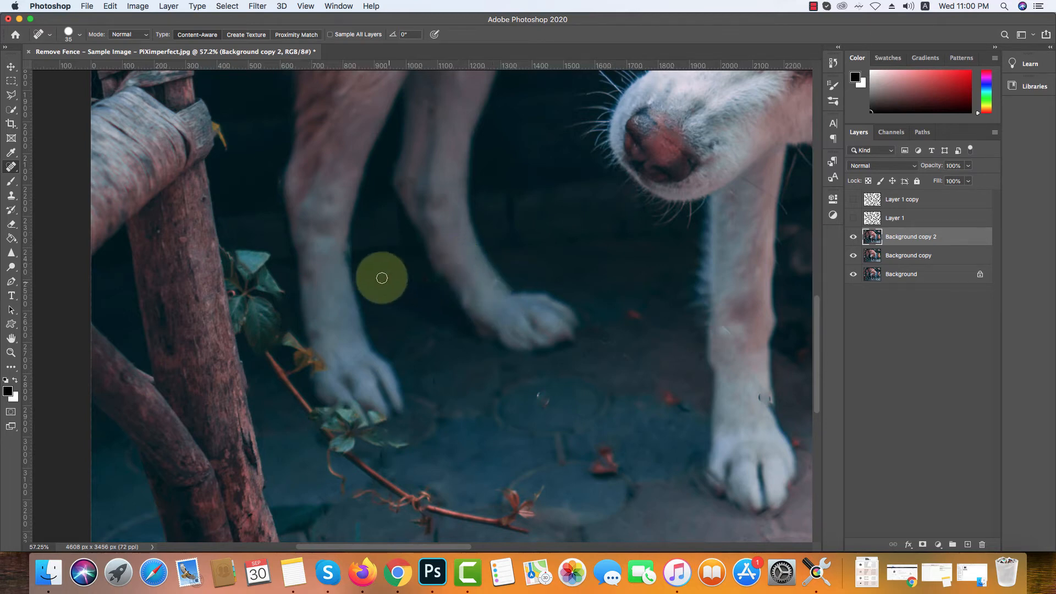
click(376, 283)
Heal the dark wire mark at the dog's front ankle and the small light flaws higher on that front leg.
scroll(413, 306, down, 5)
scroll(449, 330, up, 5)
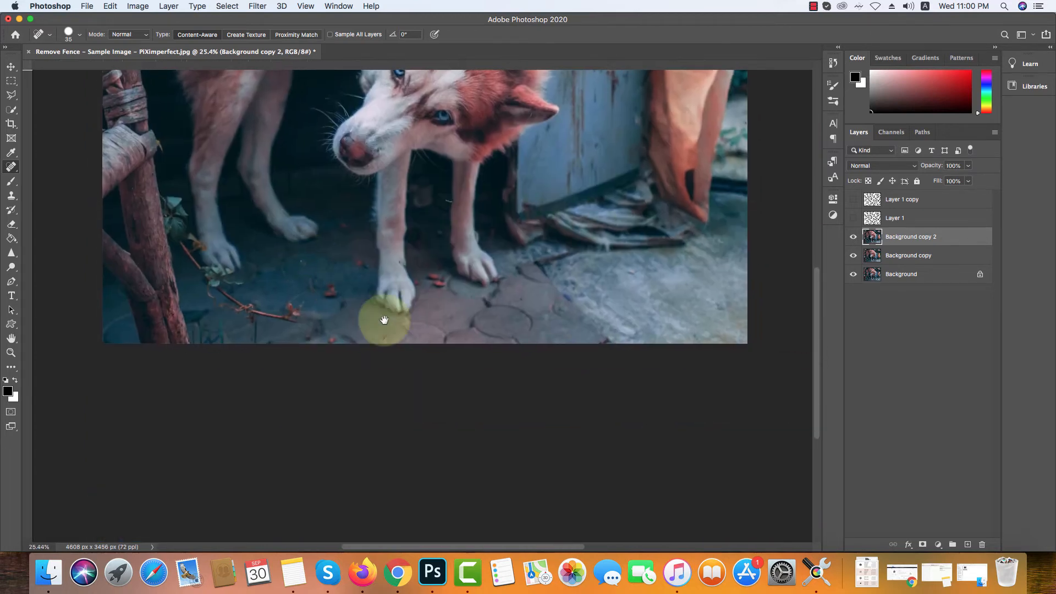
drag(408, 308, 440, 333)
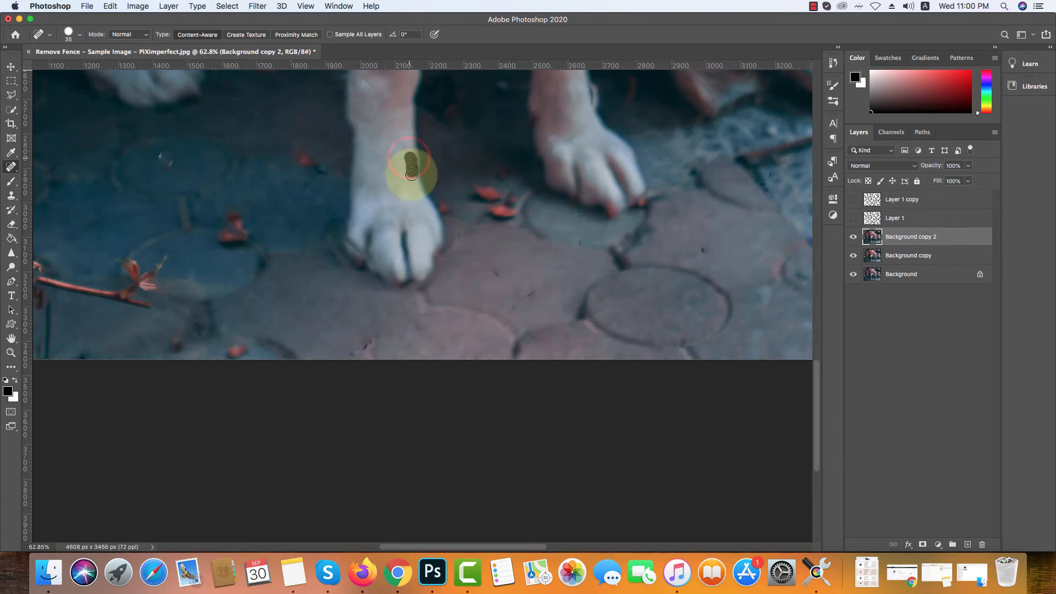
drag(392, 187, 377, 307)
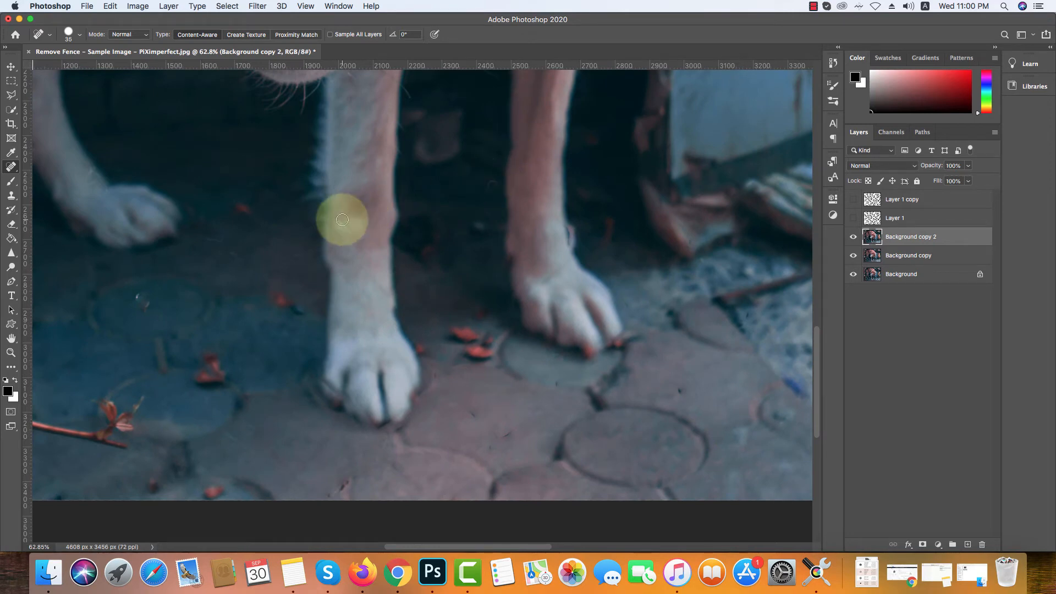
drag(342, 220, 353, 233)
Heal the small flaw on the bridge of the dog's pink nose with the Spot Healing Brush.
drag(372, 160, 356, 286)
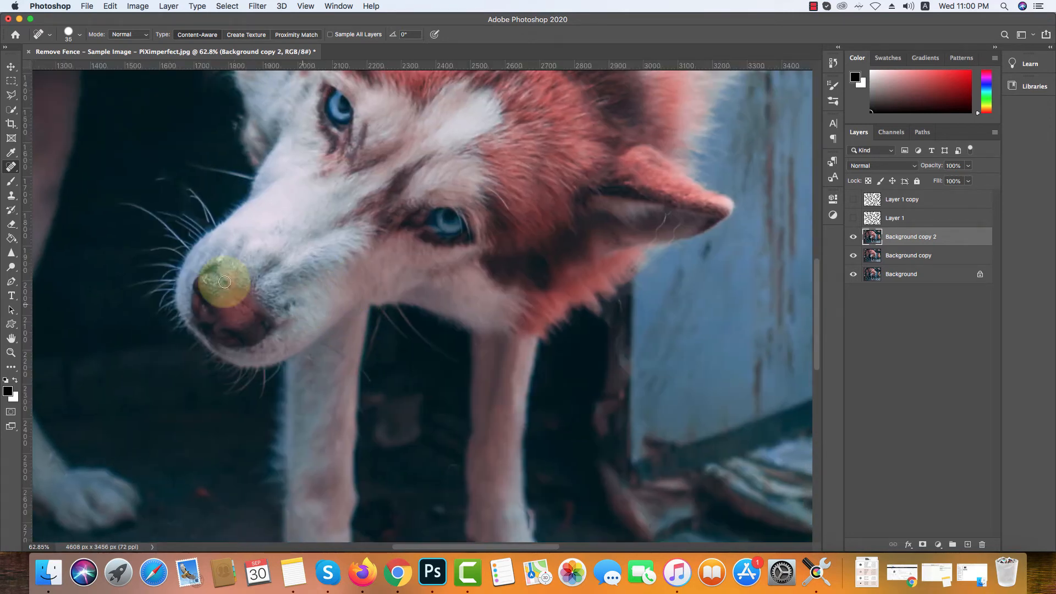
scroll(224, 282, up, 5)
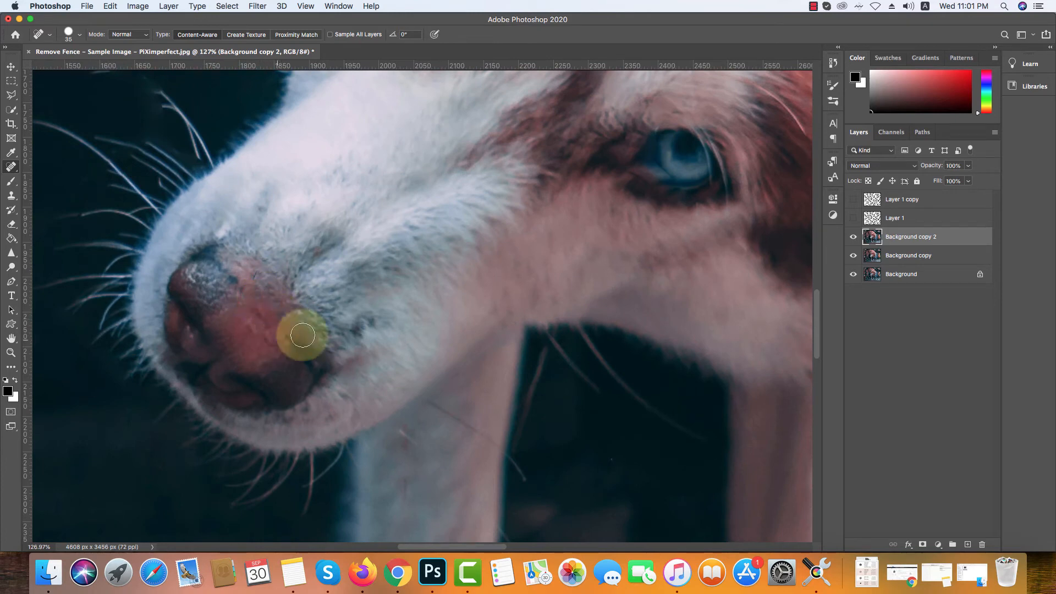
drag(259, 314, 268, 317)
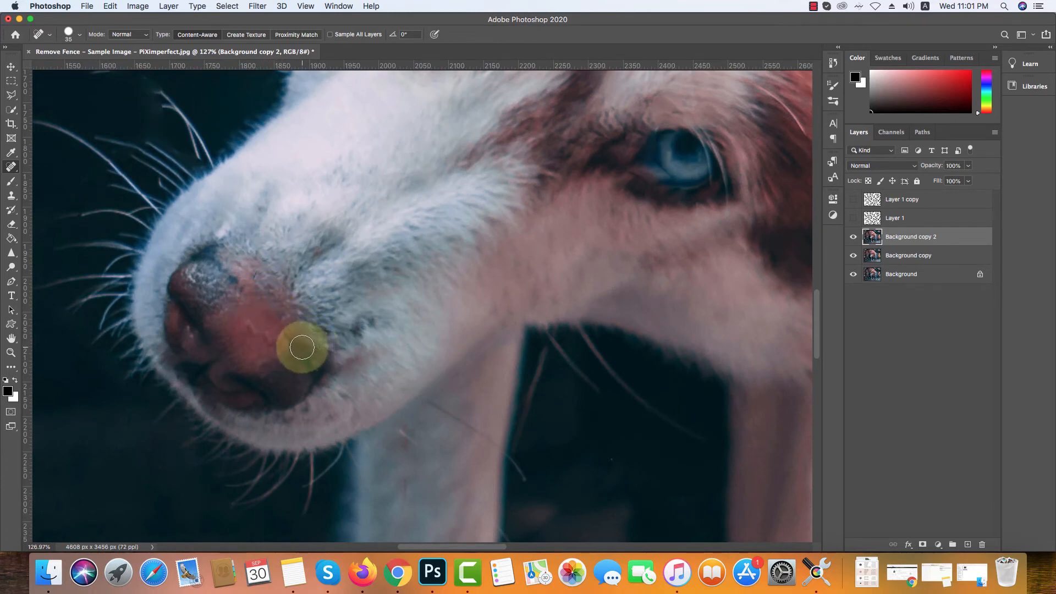
Clone the nose's dark skin over the blurred edge beside the nostril with a 35 px Clone Stamp.
key(s)
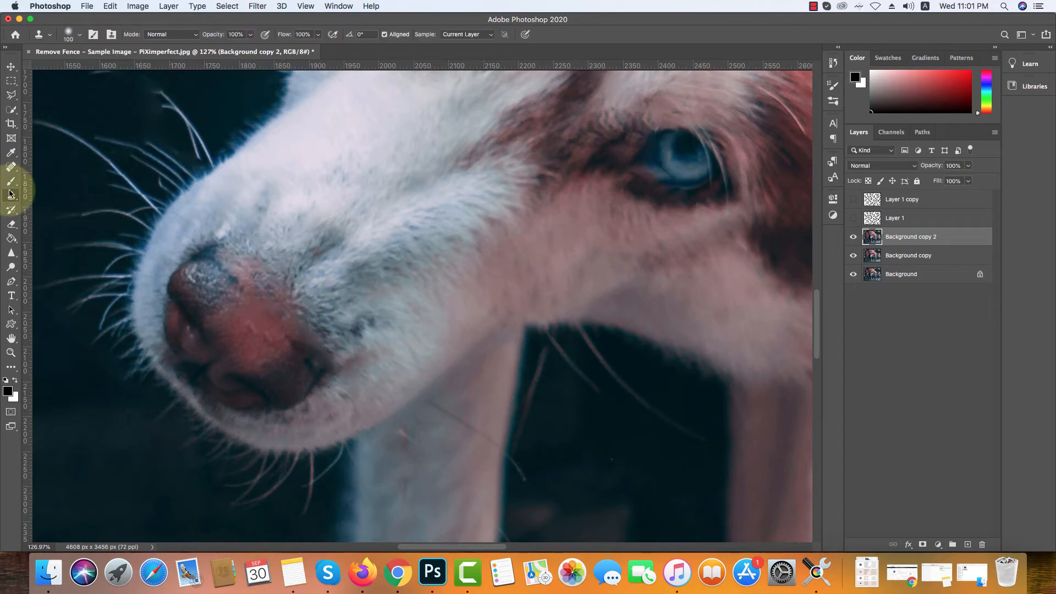
scroll(295, 334, up, 3)
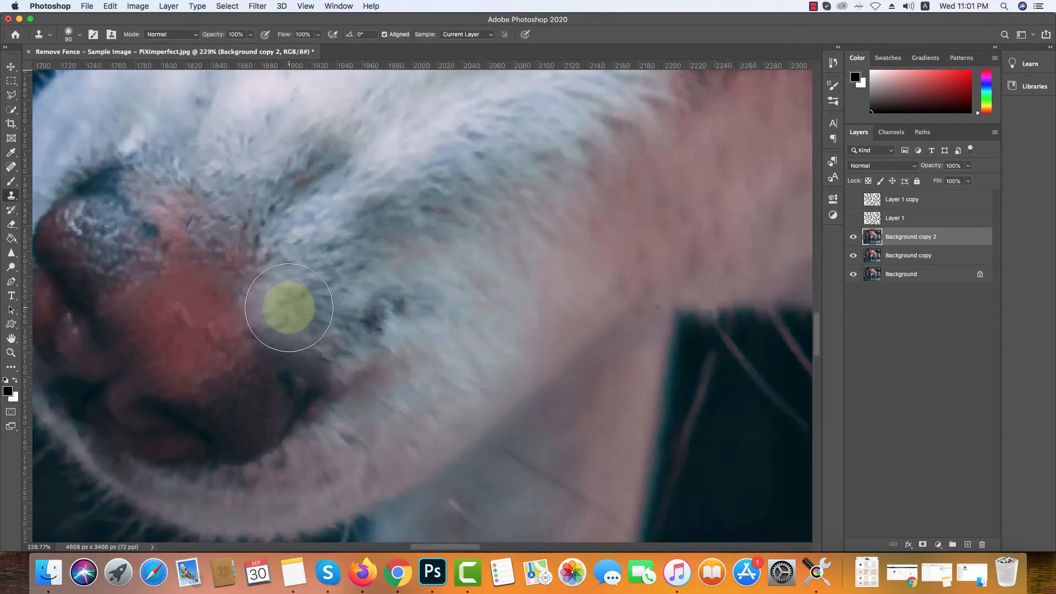
key(bracketleft)
key(bracketleft)
key(bracketleft)
key(bracketleft)
key(bracketleft)
key(bracketleft)
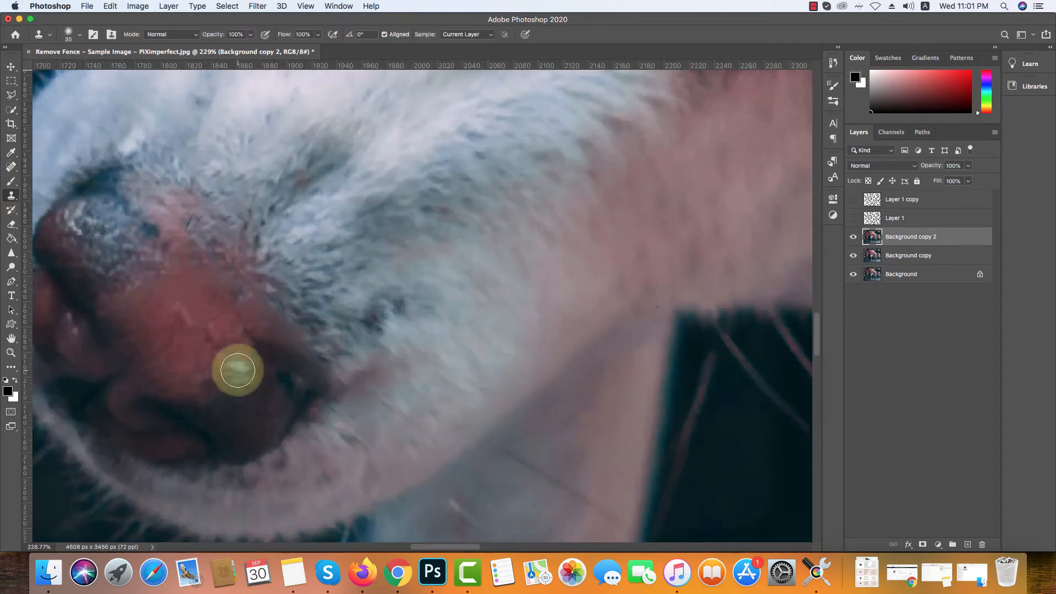
alt+click(236, 370)
drag(255, 356, 238, 335)
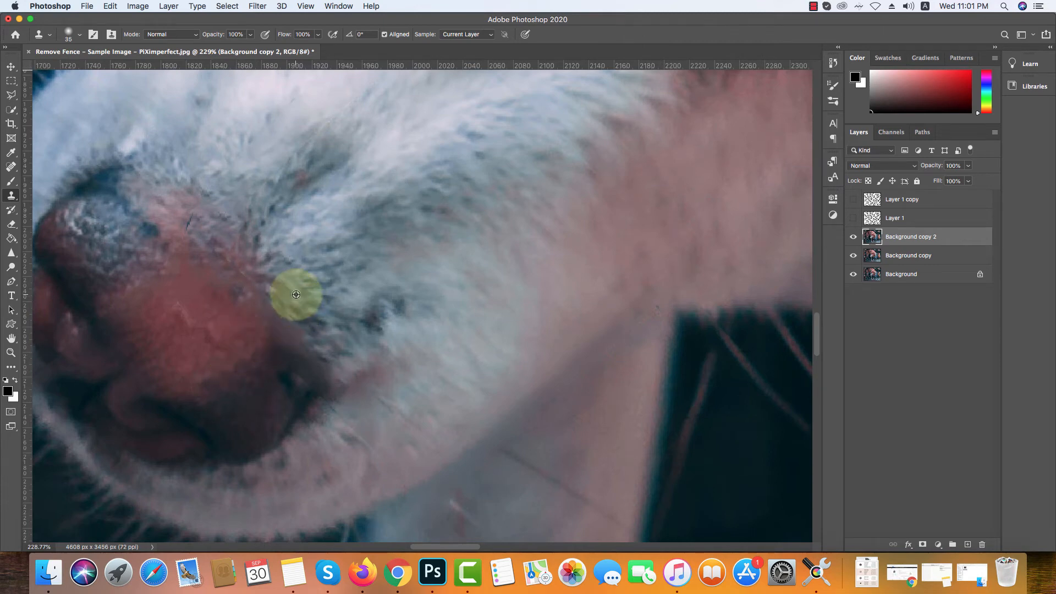
Clone the neighbouring muzzle fur along the nose's outer edge and lower corner to clean up its outline.
mouse_move(289, 298)
mouse_down()
mouse_move(320, 398)
mouse_move(336, 394)
mouse_move(309, 425)
mouse_move(300, 391)
mouse_up()
alt+click(336, 394)
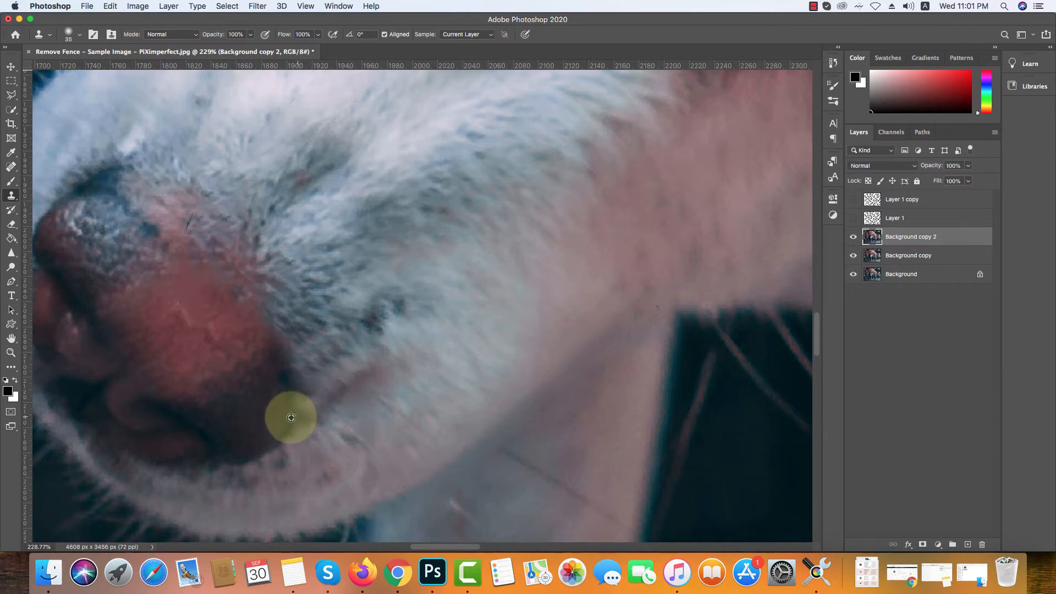
alt+click(290, 418)
Bring the whole photo into view and hide the Background copy layer.
scroll(277, 423, down, 15)
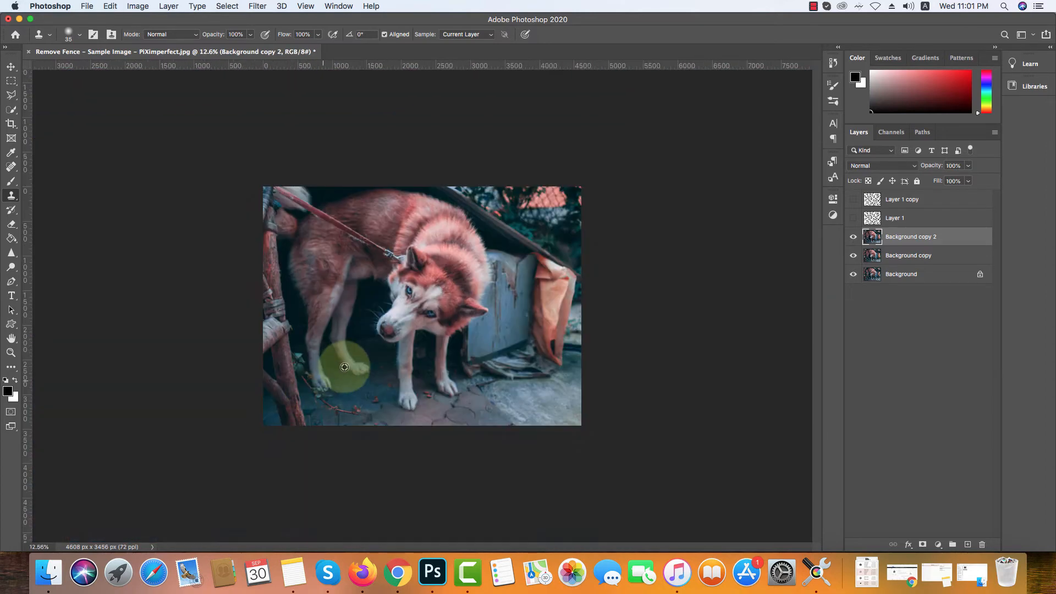
scroll(338, 360, down, 1)
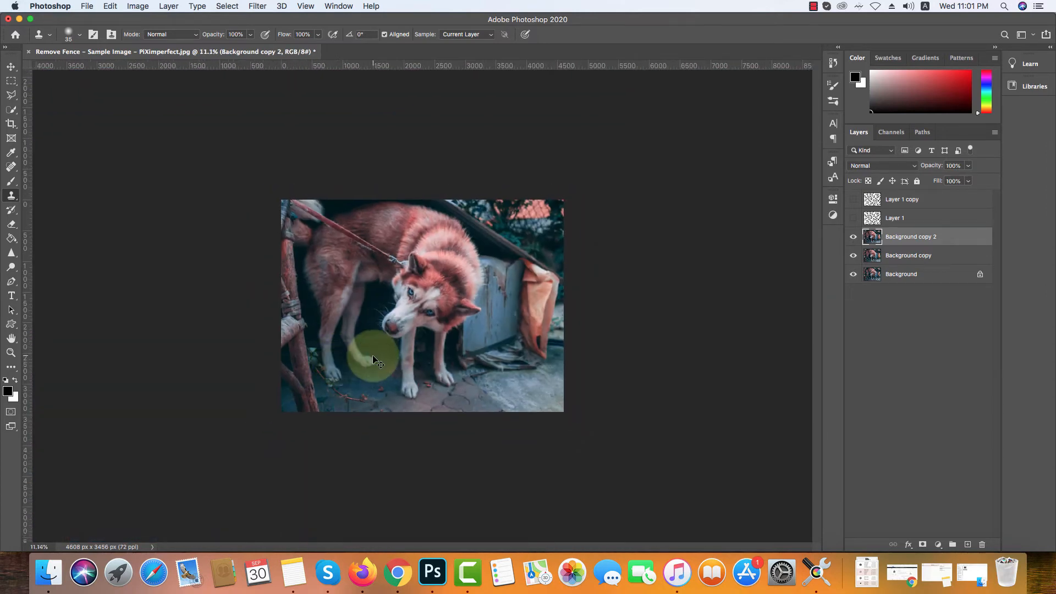
scroll(367, 350, up, 5)
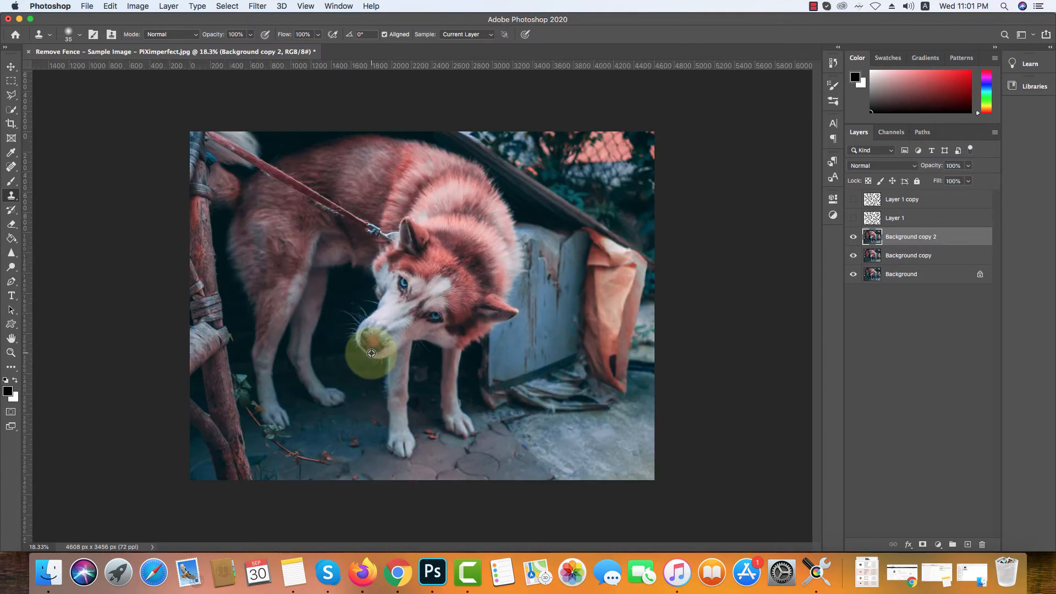
click(853, 255)
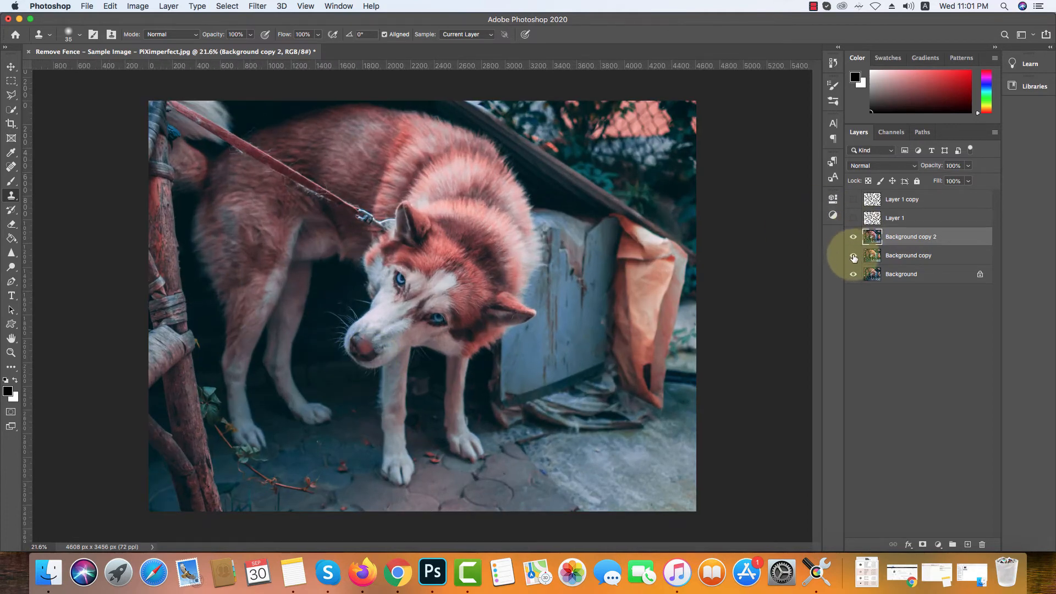
Convert the Background copy 2 layer to a smart object.
click(856, 237)
click(855, 237)
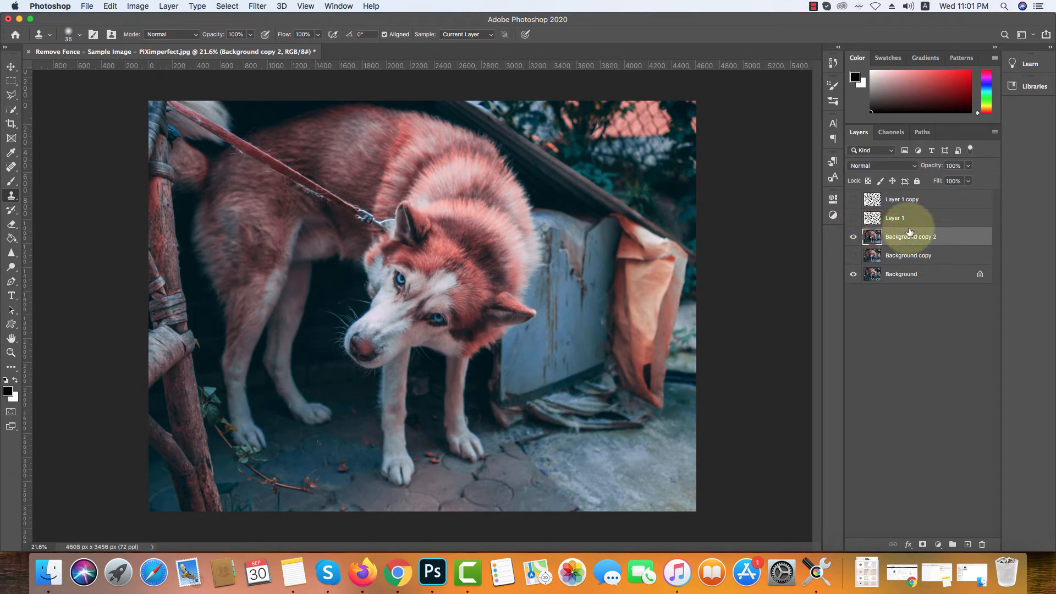
right_click(957, 237)
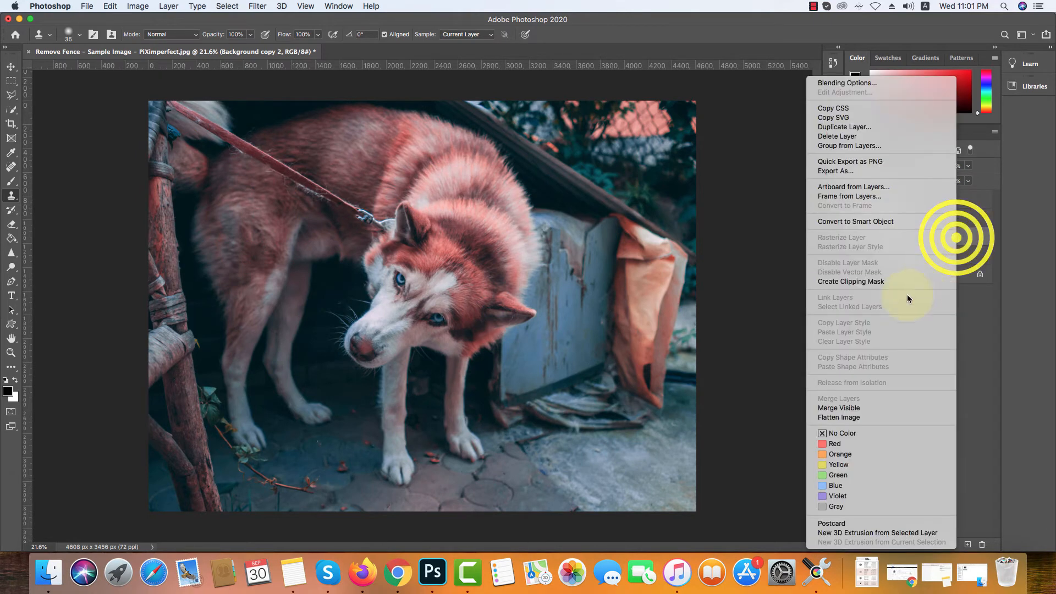
click(872, 222)
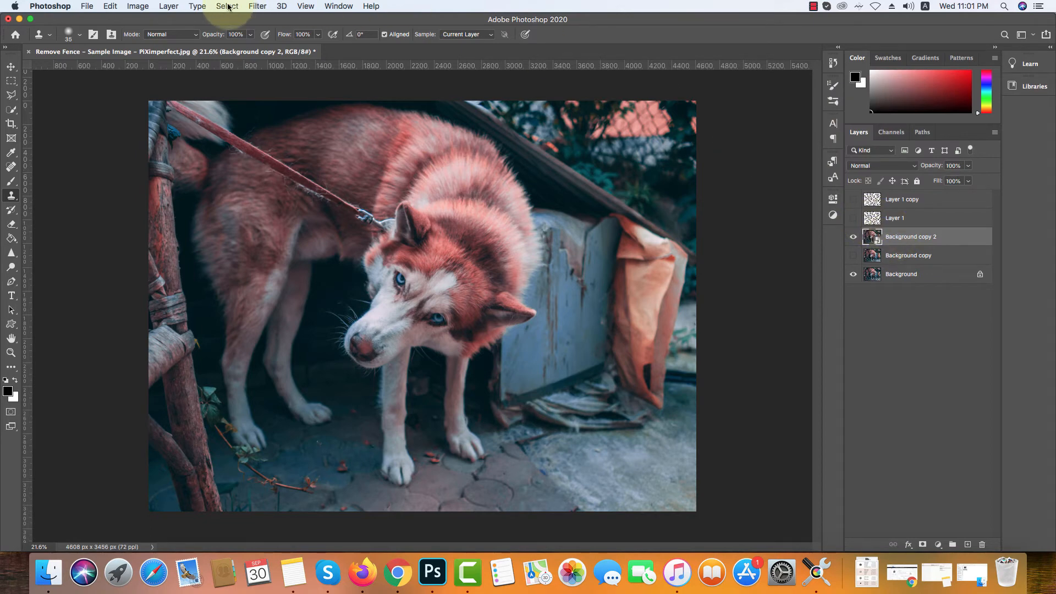
click(258, 6)
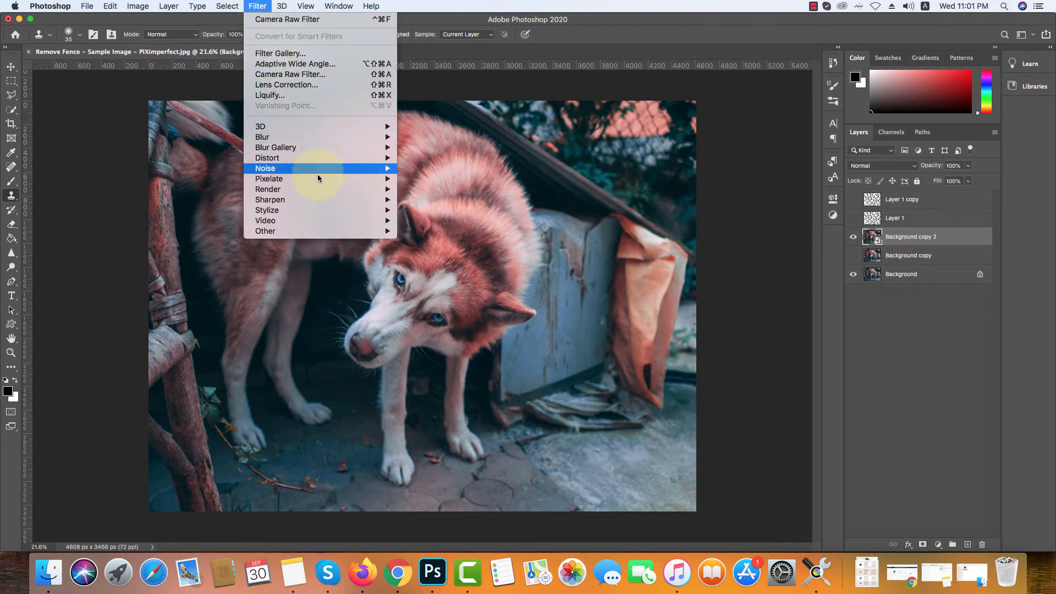
mouse_move(333, 147)
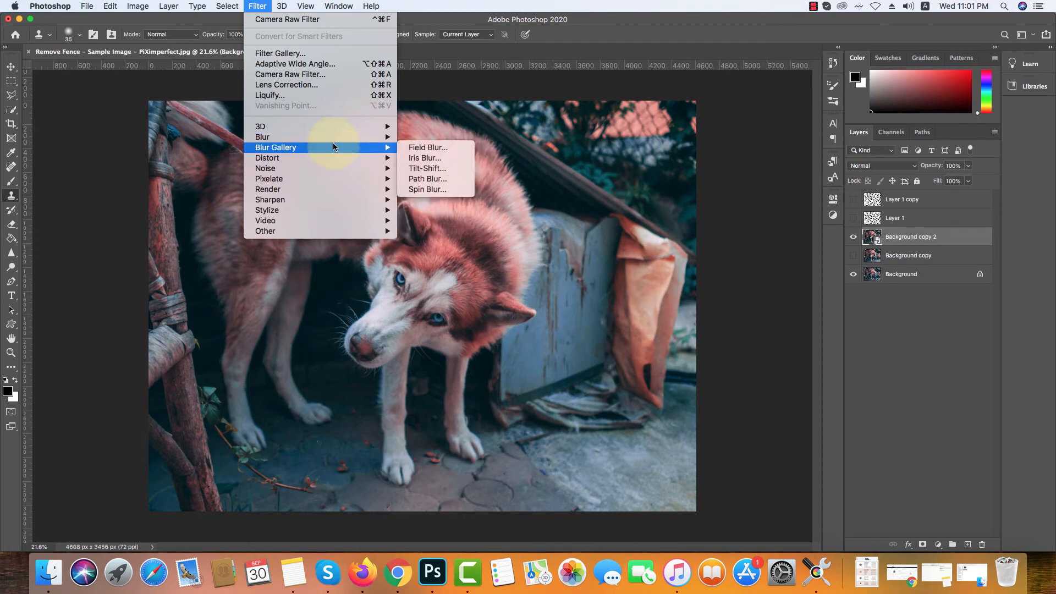
click(423, 168)
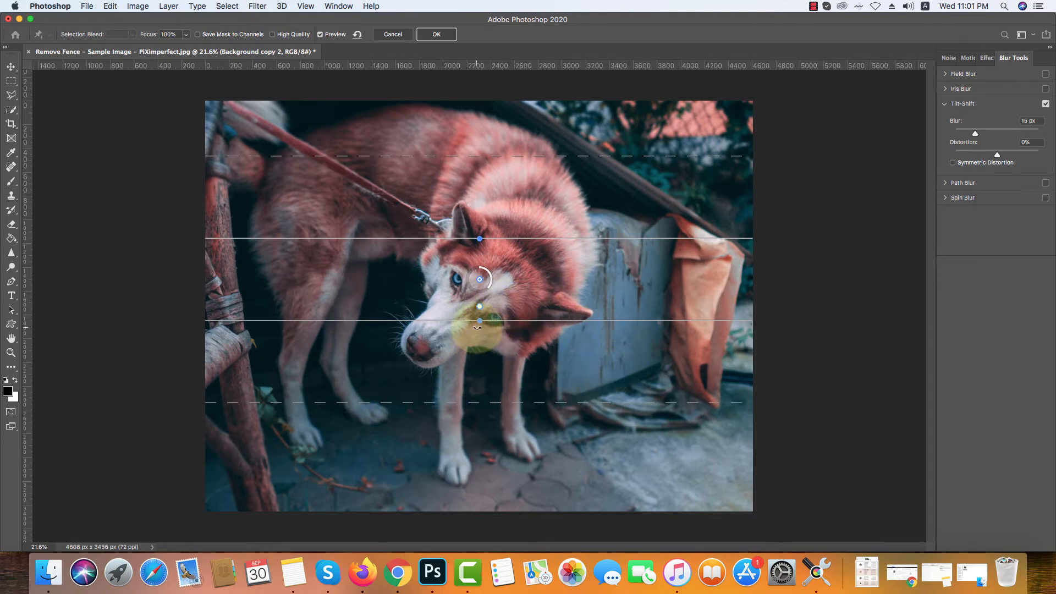
drag(483, 330, 575, 280)
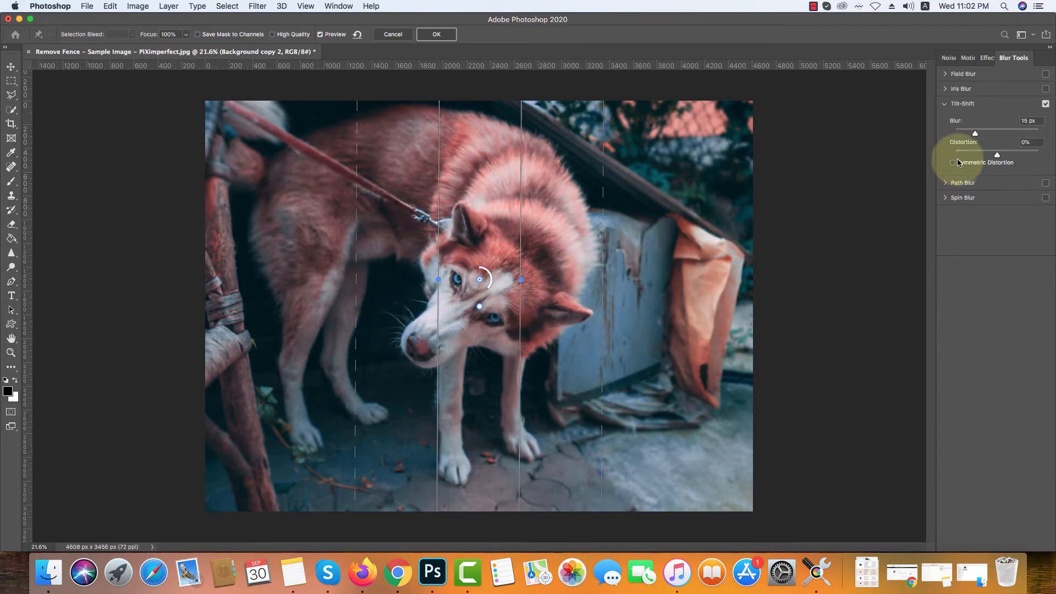
drag(979, 133, 995, 133)
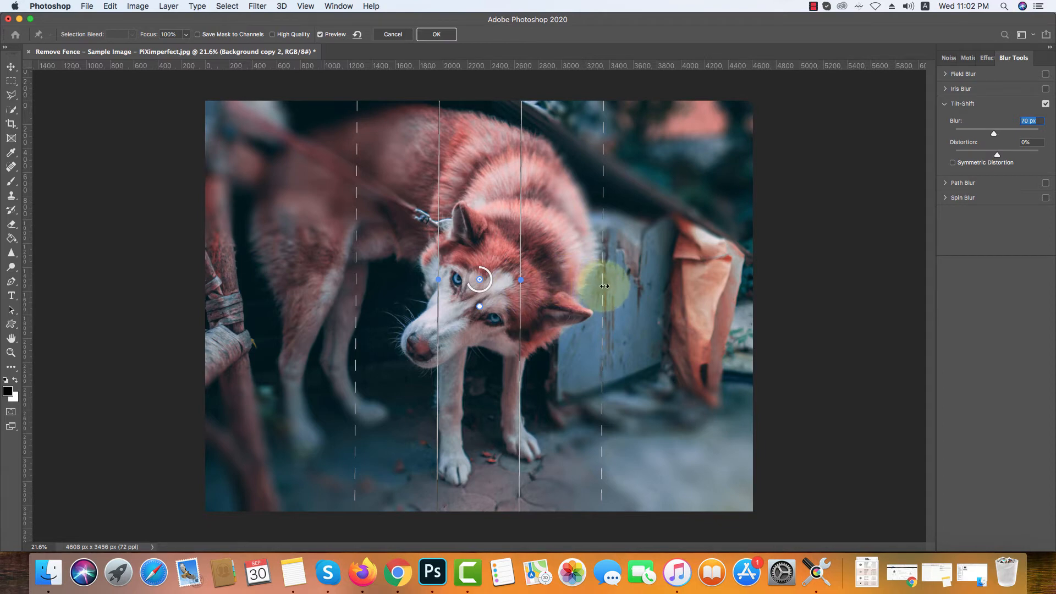
drag(604, 286, 560, 286)
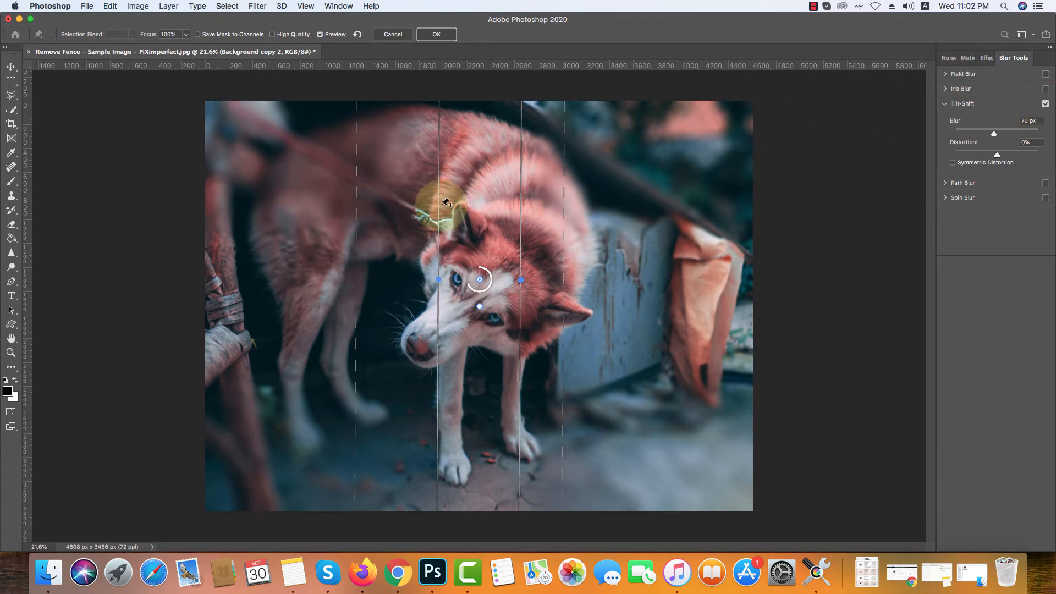
drag(350, 263, 372, 259)
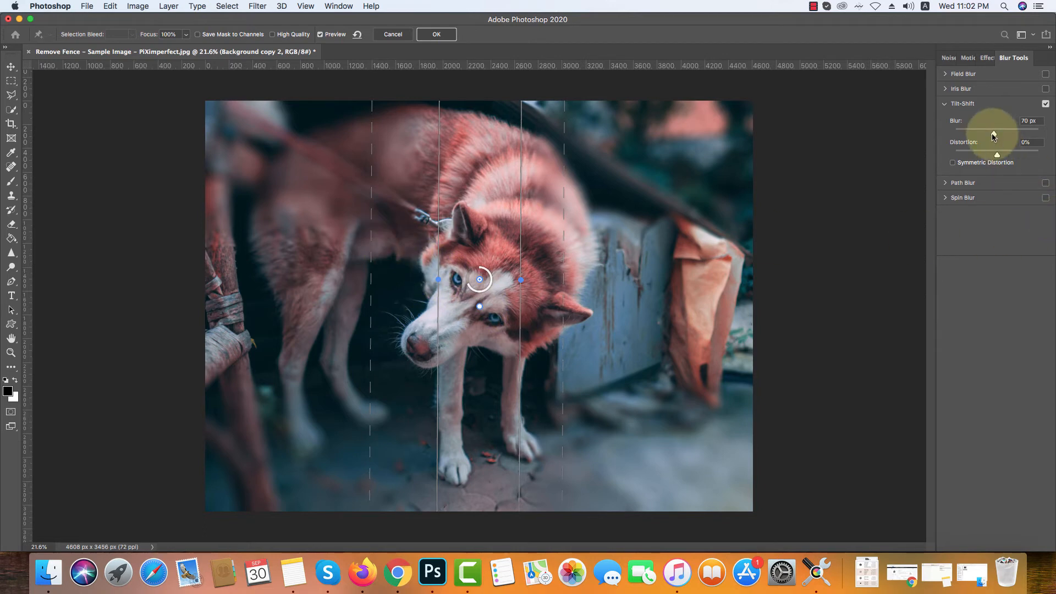
mouse_move(997, 154)
mouse_down()
mouse_move(955, 155)
mouse_move(1001, 151)
mouse_up()
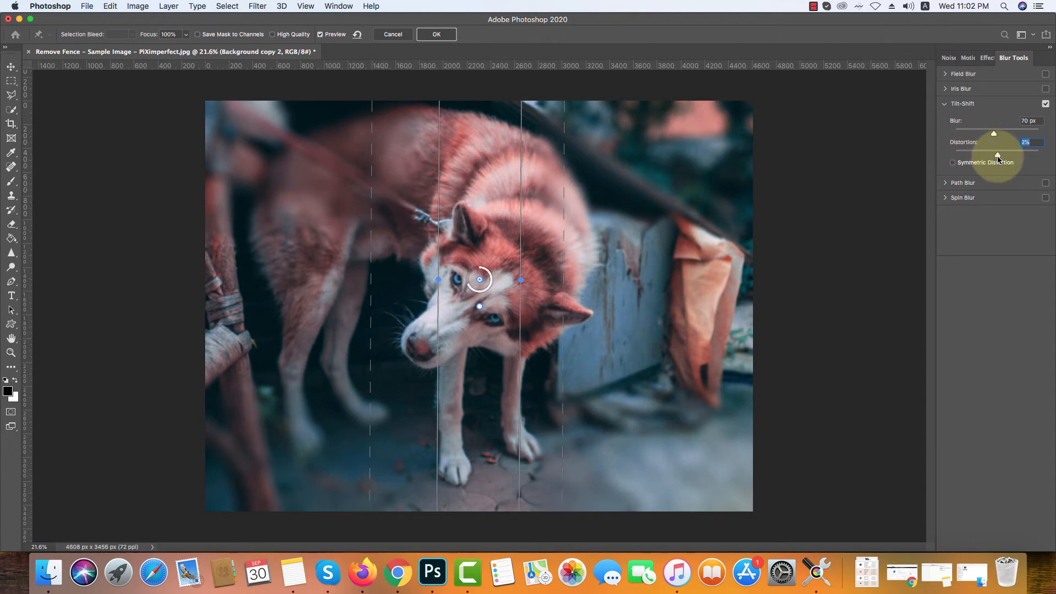
key(Up)
drag(991, 156, 956, 159)
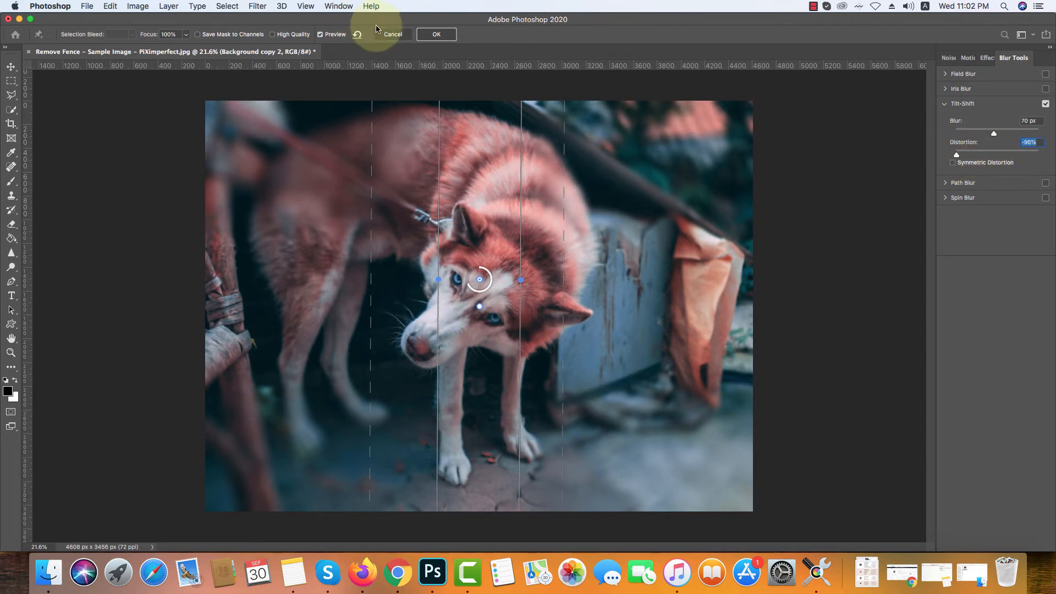
click(392, 34)
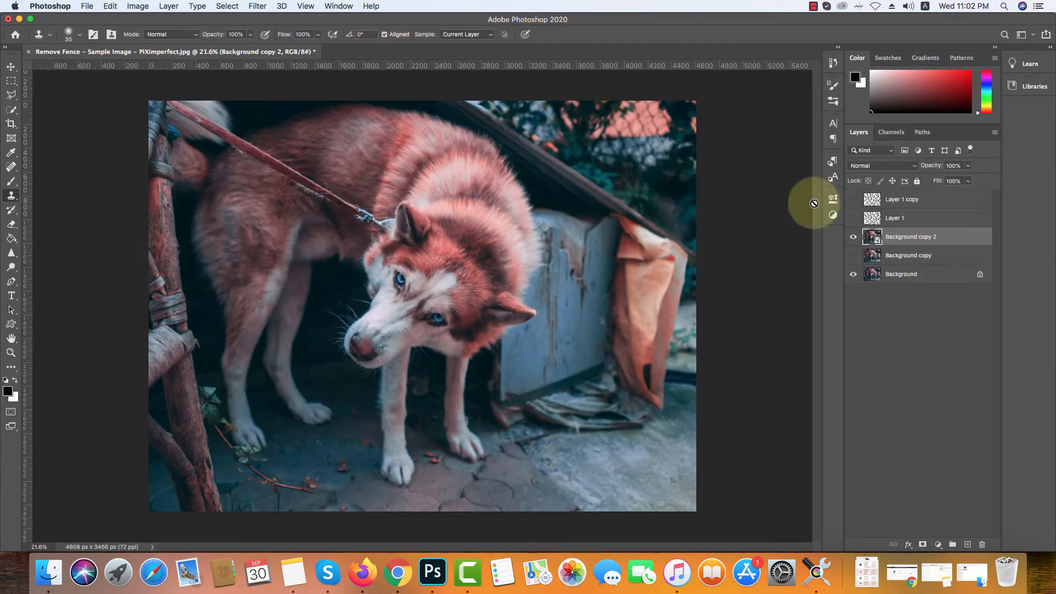
Hide the Background layer.
click(854, 273)
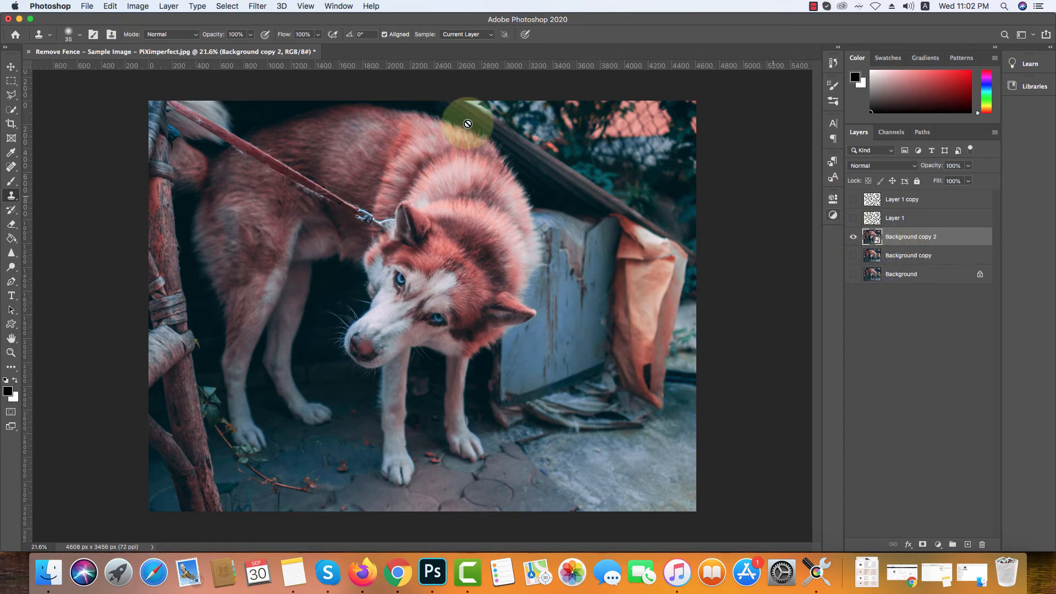
click(257, 7)
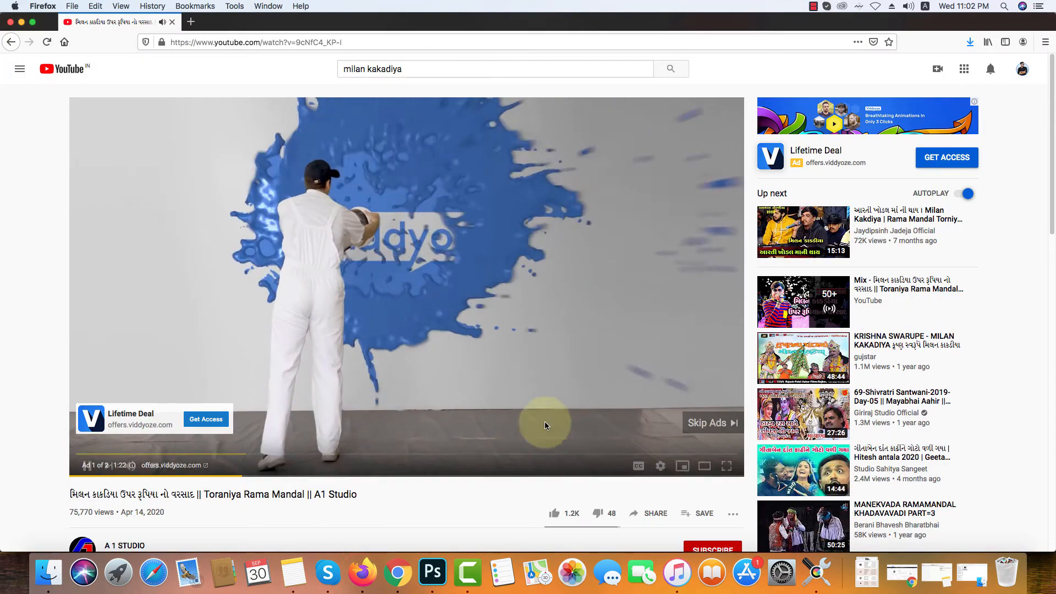
click(705, 423)
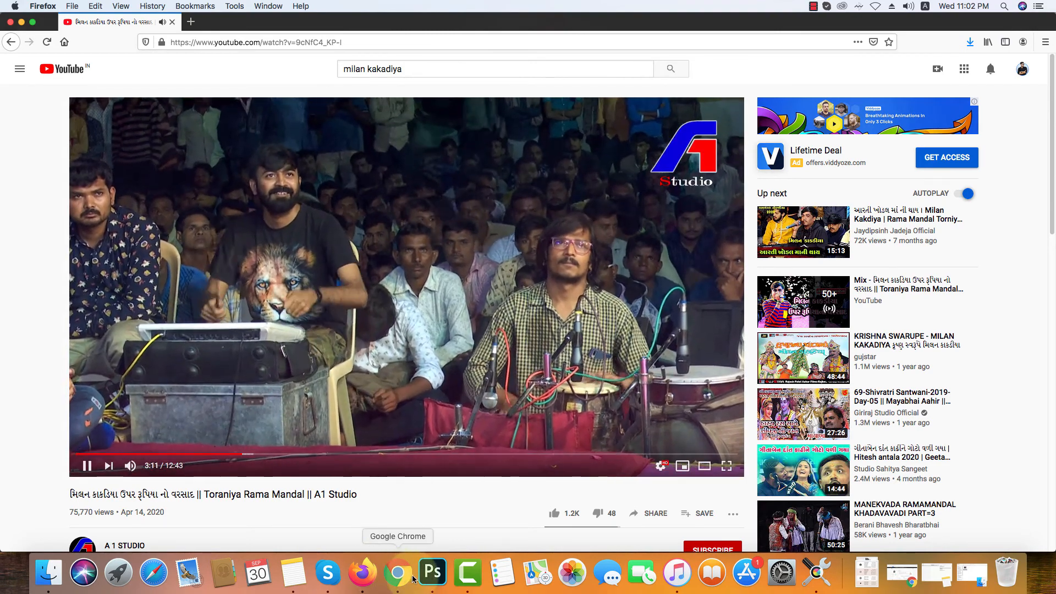
click(433, 572)
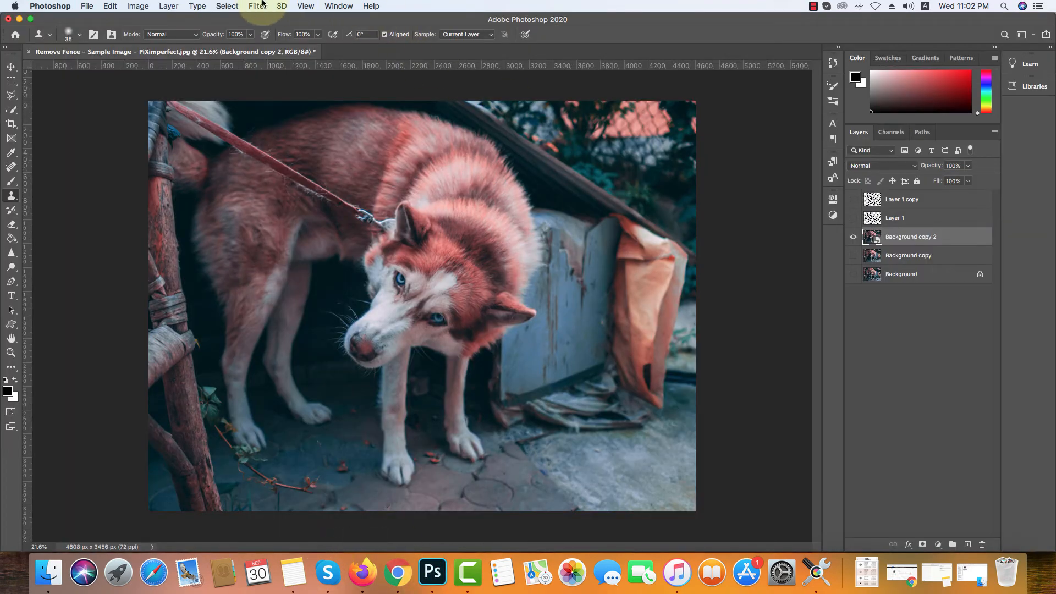
Start a Tilt-Shift blur on Background copy 2 with 67 px of blur and rotate its focus band to vertical over the dog's head.
click(258, 6)
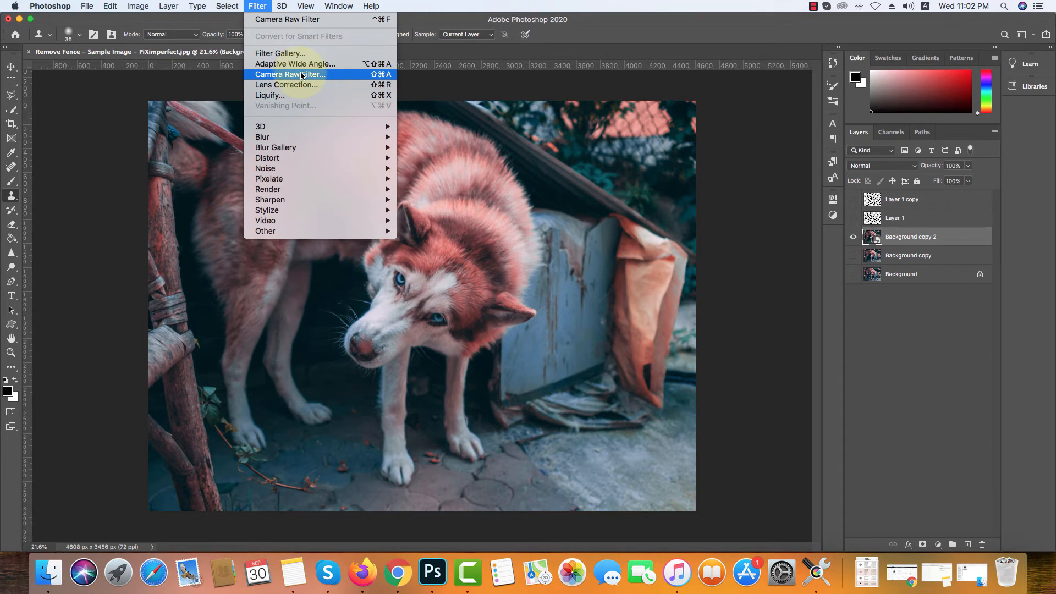
mouse_move(363, 148)
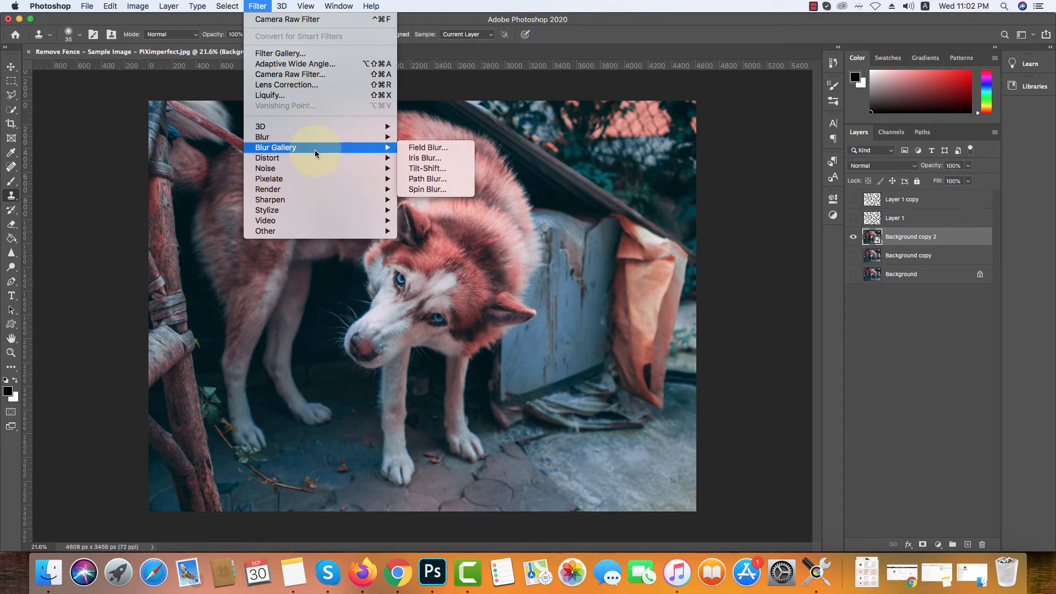
click(440, 168)
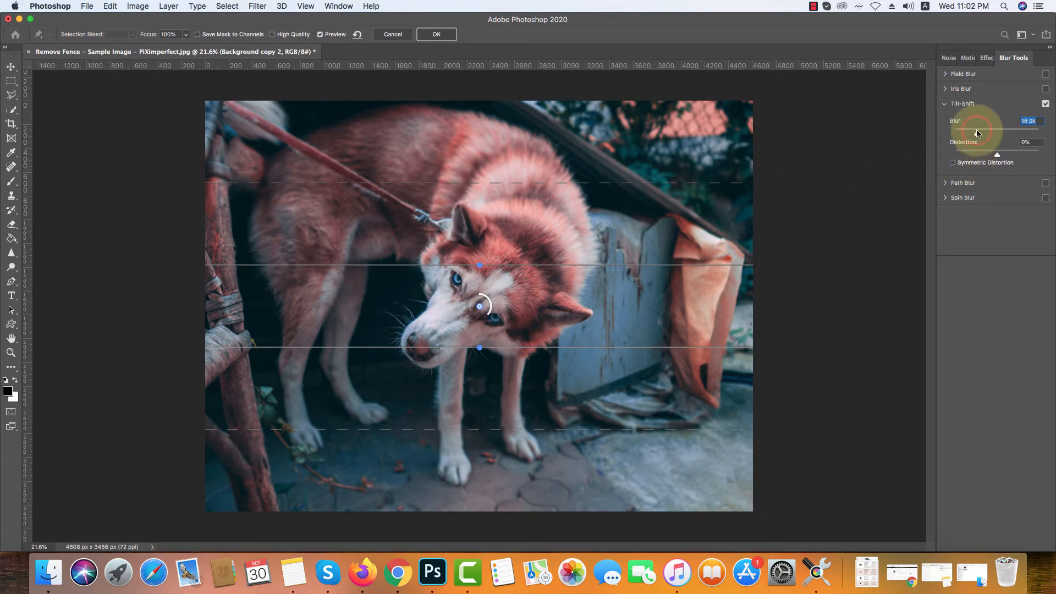
drag(975, 134, 994, 131)
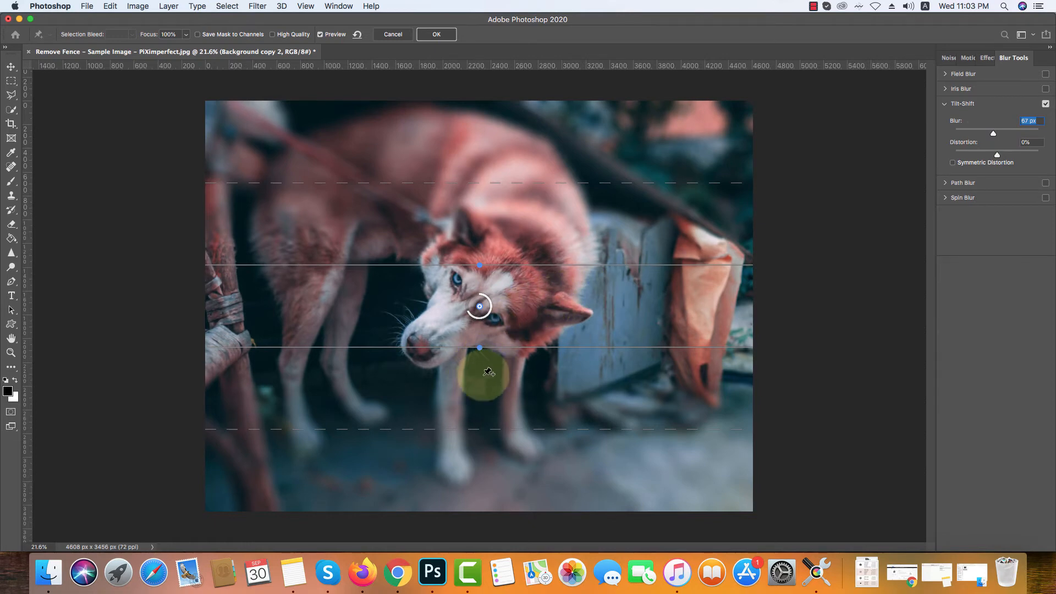
drag(477, 350, 529, 305)
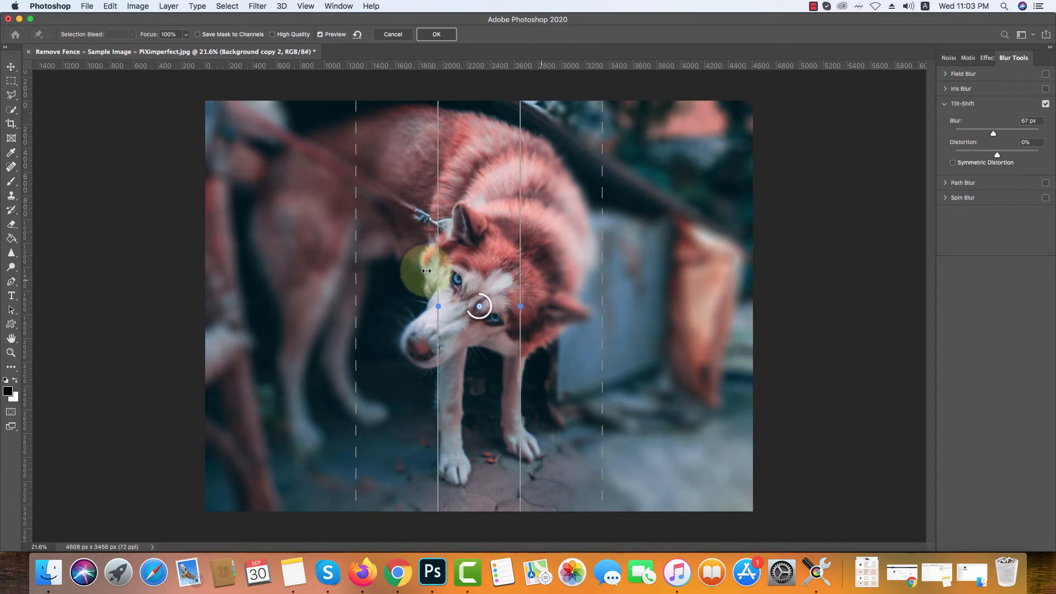
Widen the tilt-shift transition zones out to the photo's left edge and past the orange sheet on the right, and set the blur to 74 px.
drag(357, 285, 202, 288)
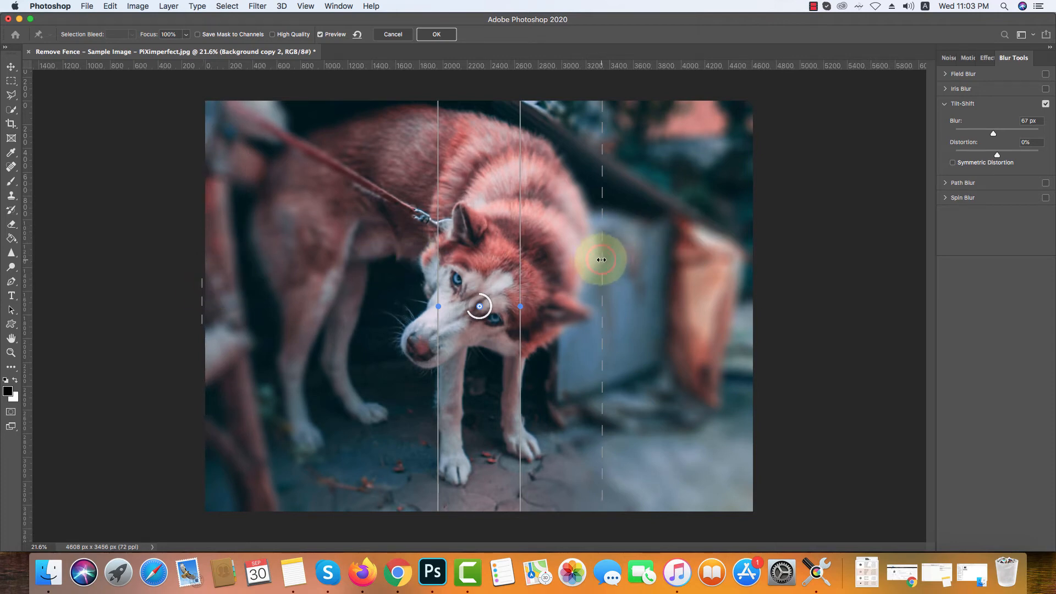
drag(602, 260, 652, 257)
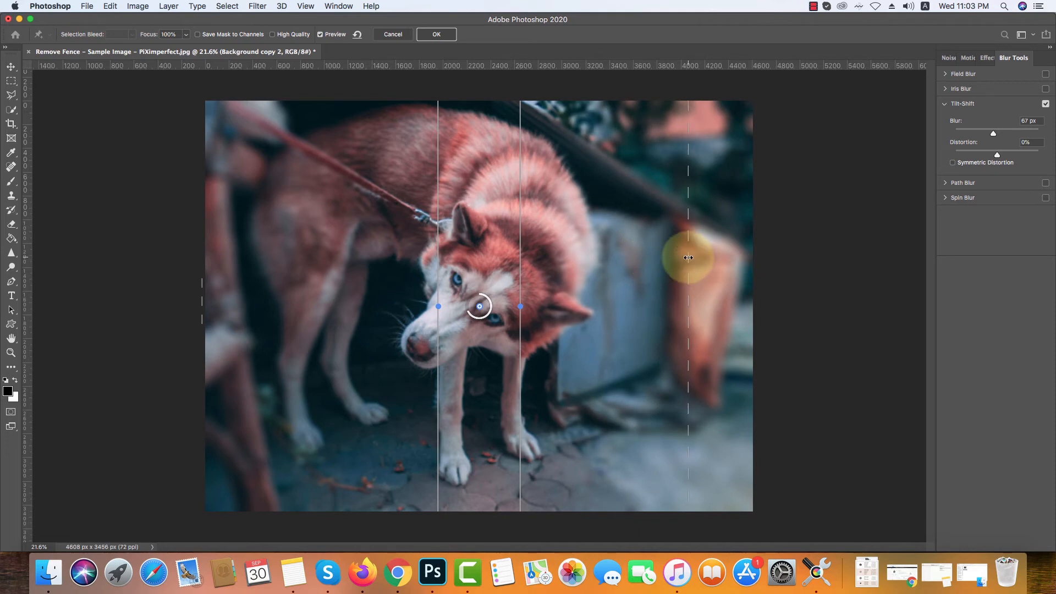
drag(688, 258, 709, 257)
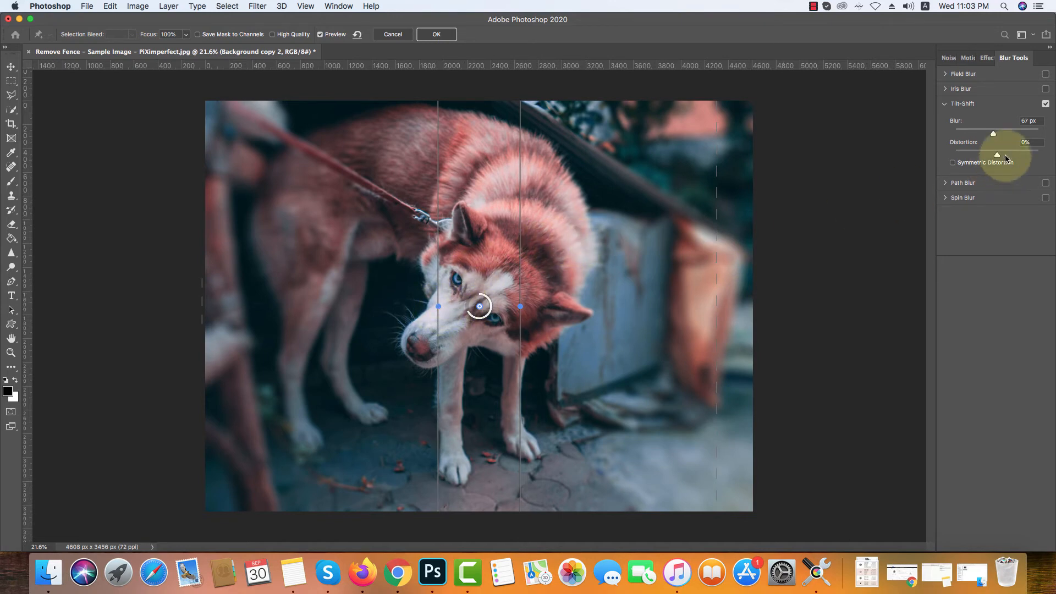
click(997, 134)
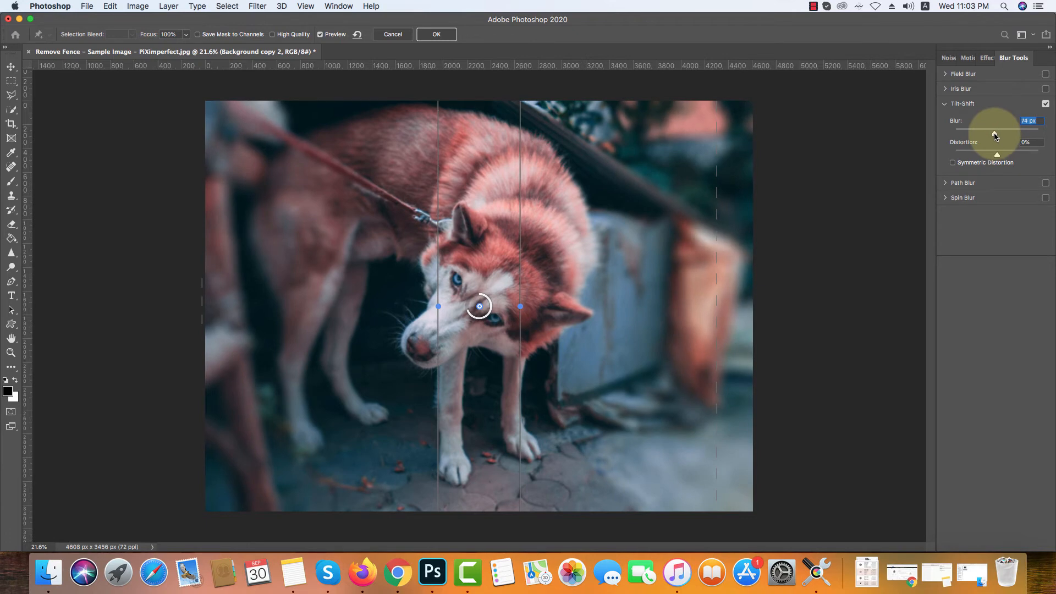
Add a Field Blur with pins on the dog's nose and both ears, and set the upper ear's pin to 0 px.
click(946, 75)
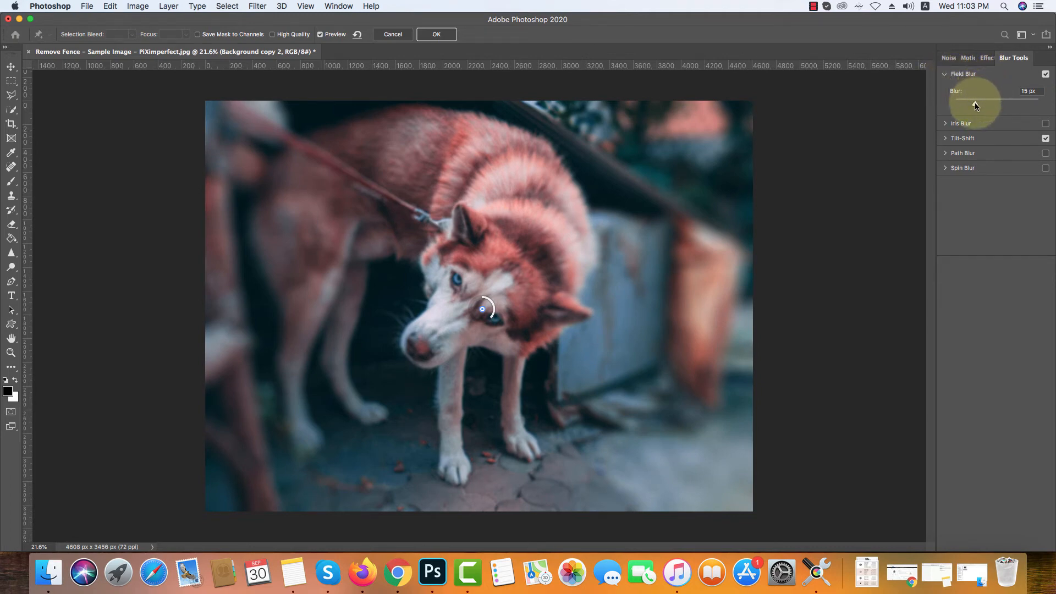
click(421, 347)
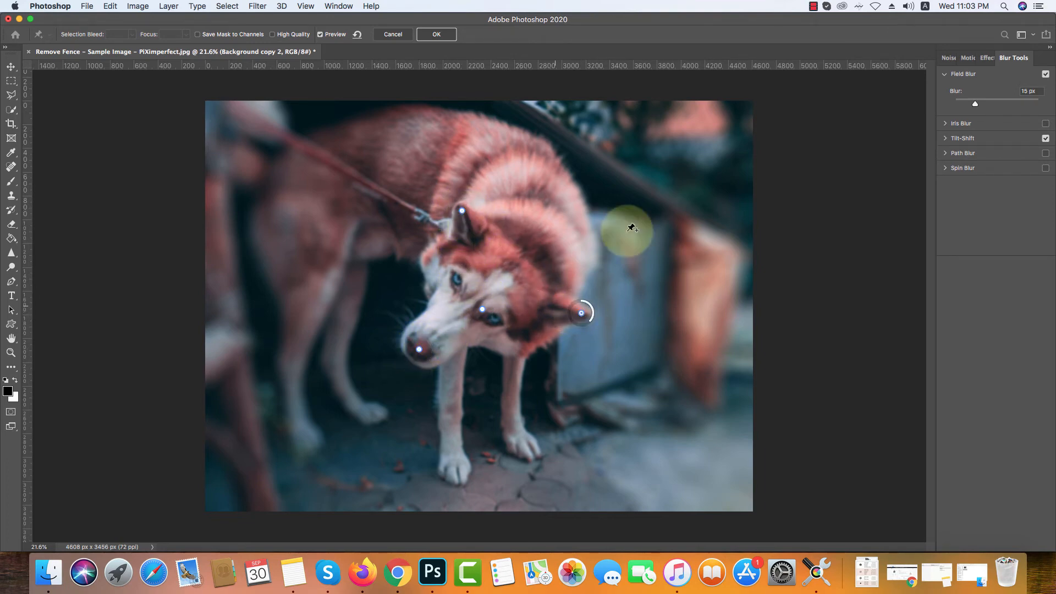
drag(975, 106, 961, 105)
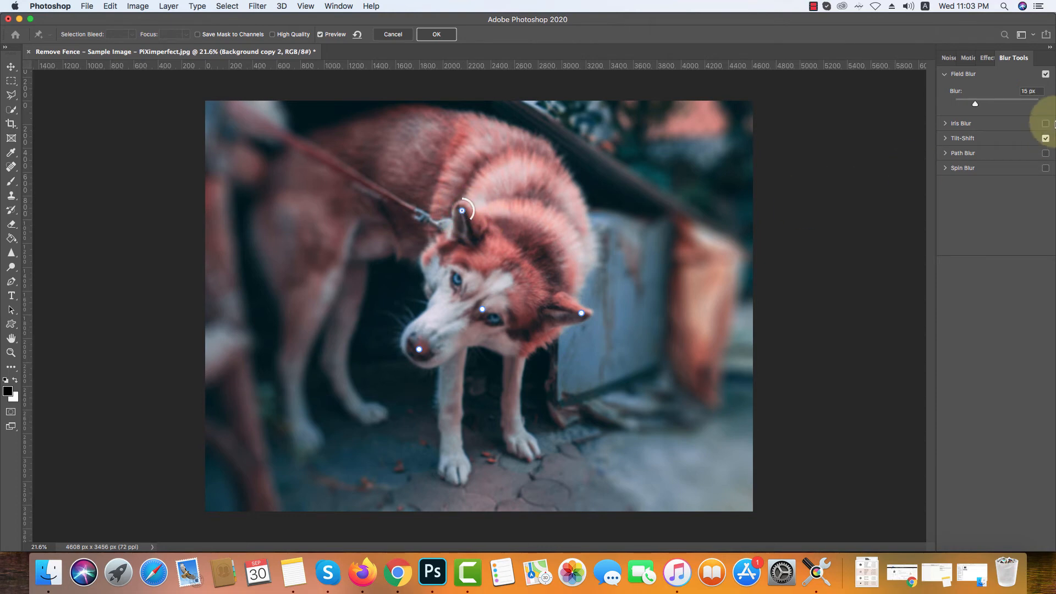
click(977, 104)
drag(977, 106, 914, 105)
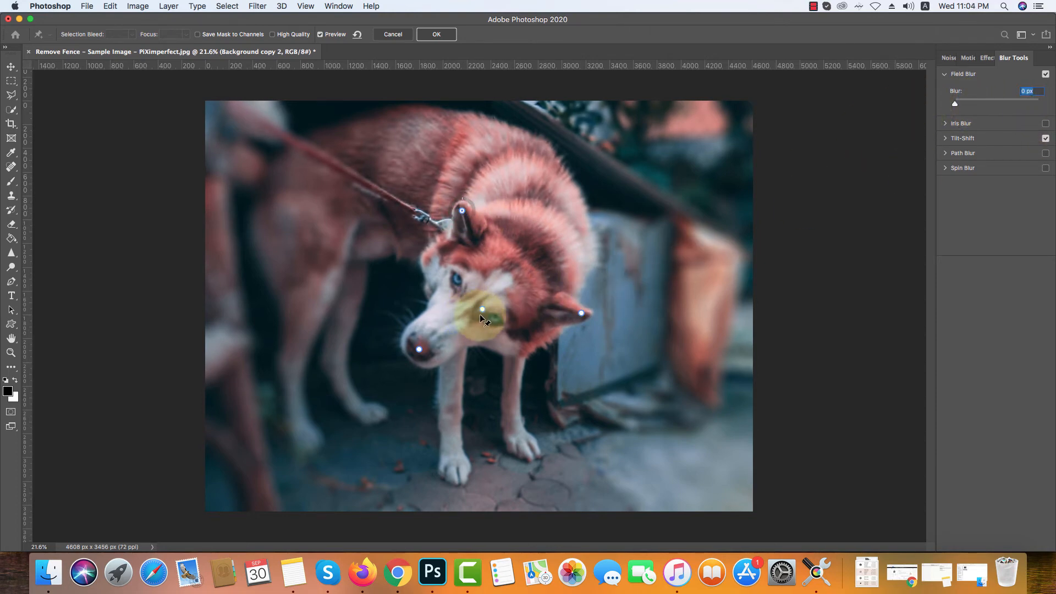
Move the central Field Blur pin onto the lower eye, add a pin on the other eye, and set the eye and nose pins to 0 px.
drag(484, 310, 496, 319)
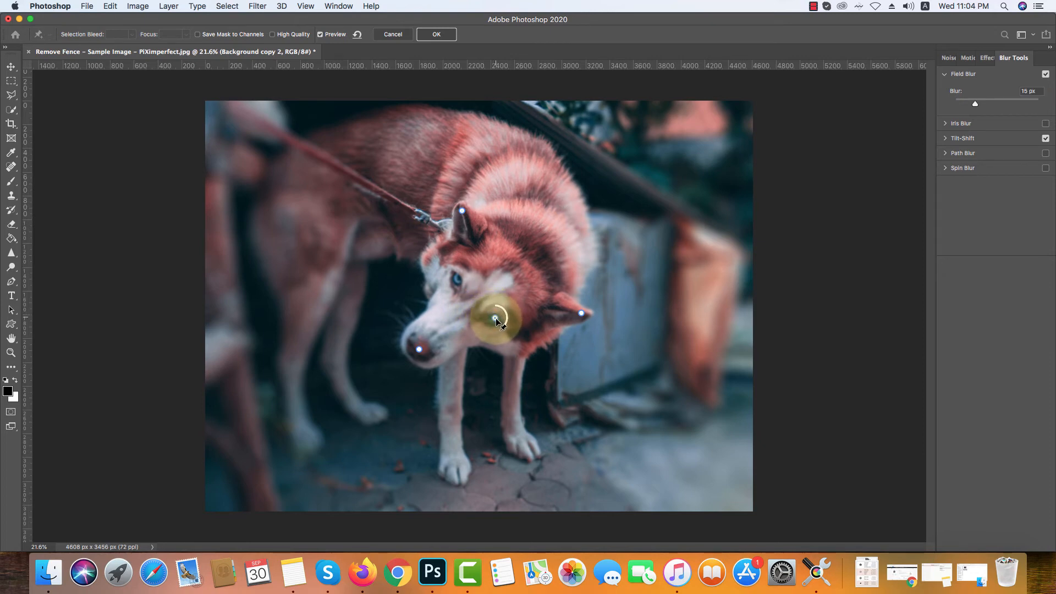
drag(975, 106, 913, 106)
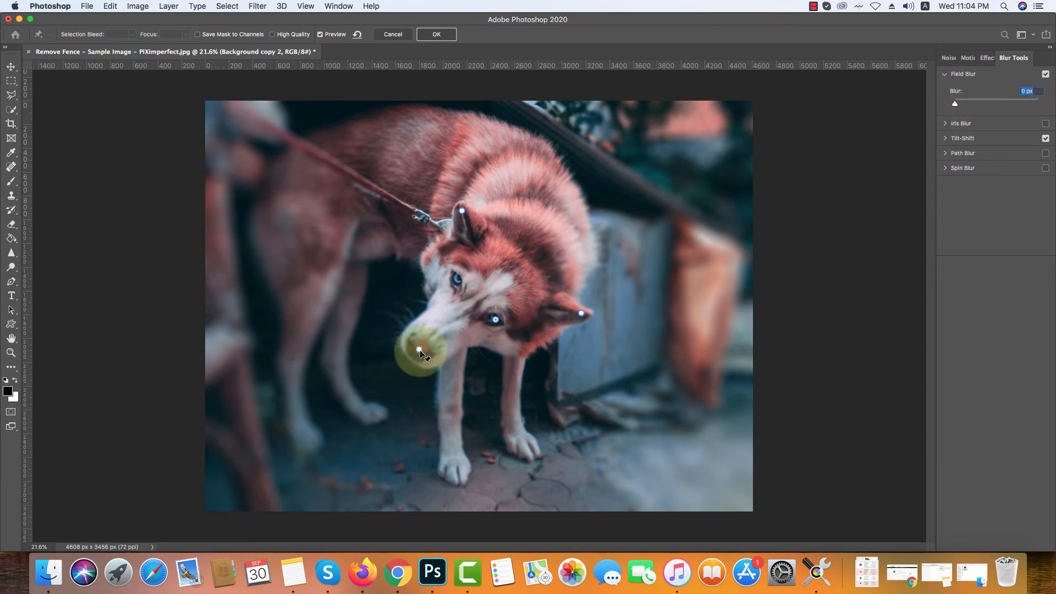
drag(985, 107, 908, 106)
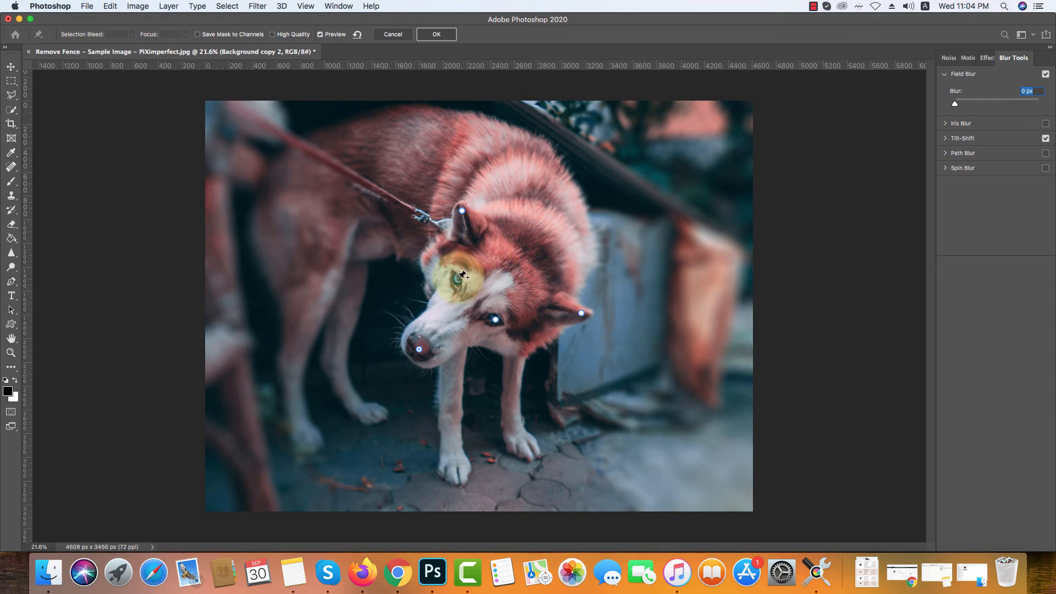
drag(955, 103, 901, 97)
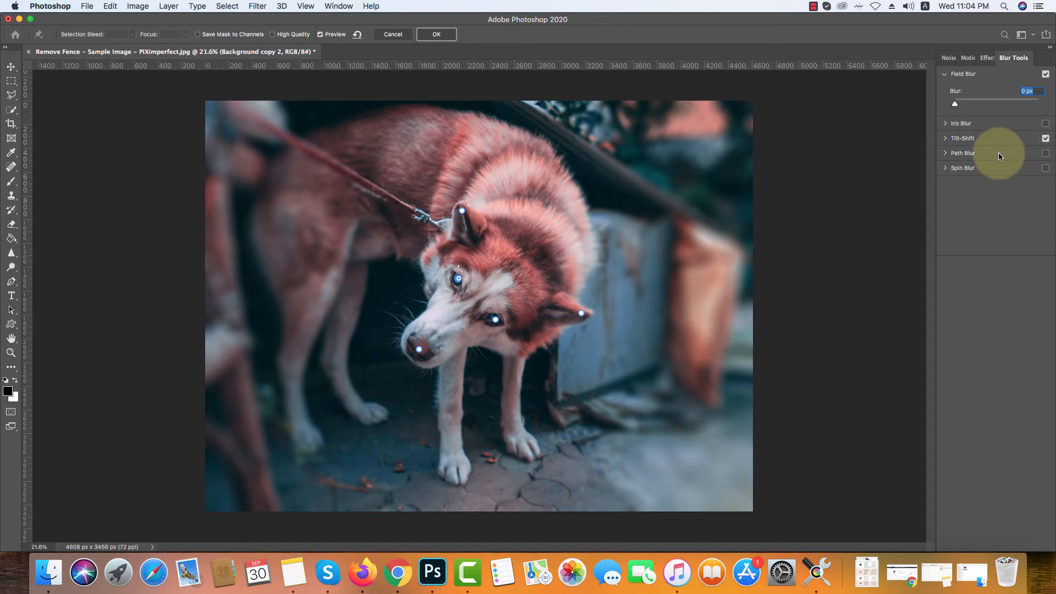
click(1001, 173)
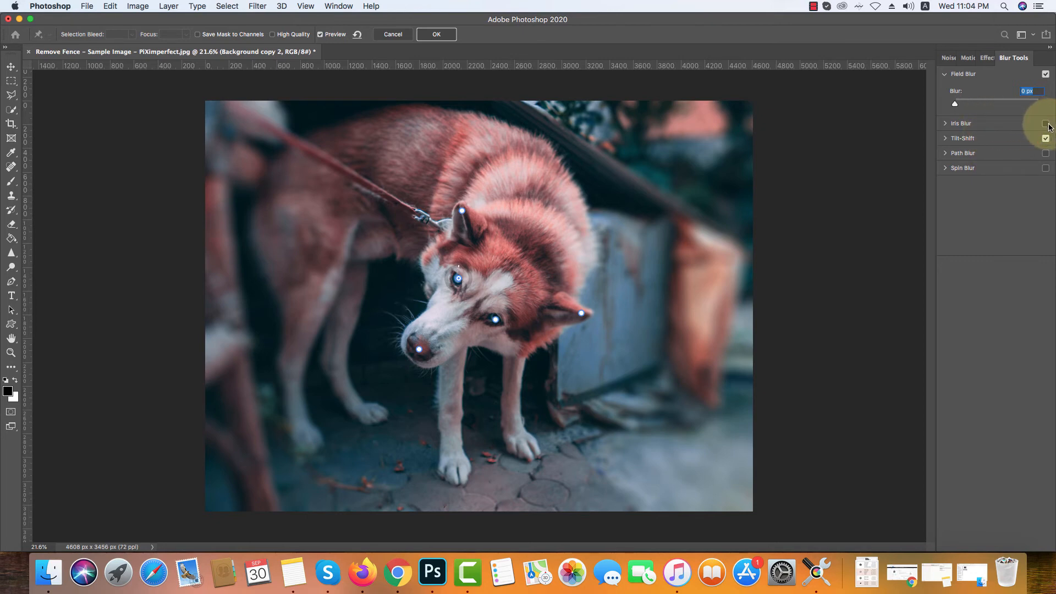
Try a Path Blur across the dog's head, redirect its path downward, and delete the path.
click(946, 75)
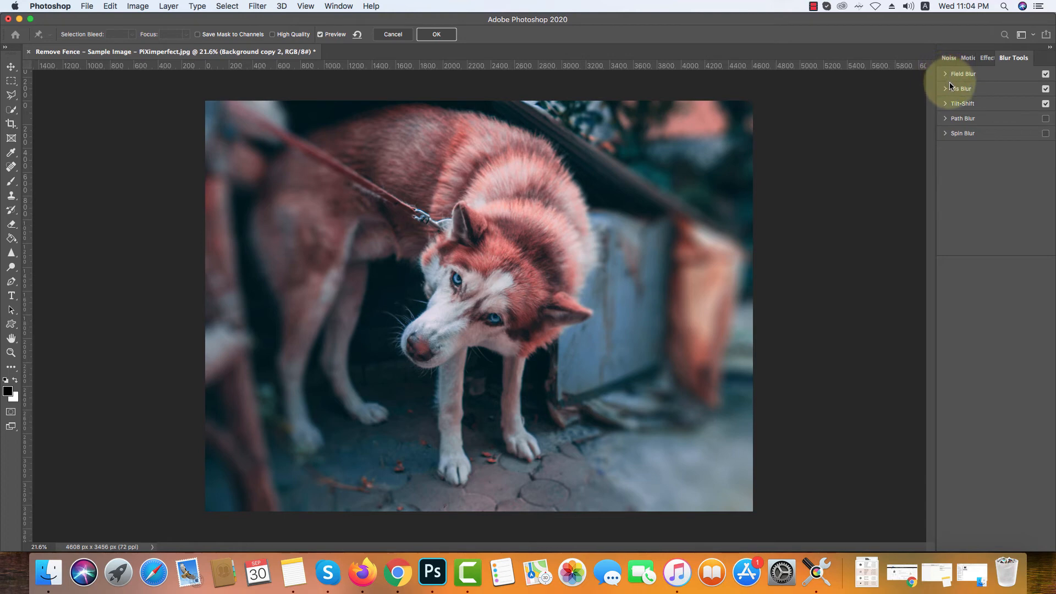
click(1047, 102)
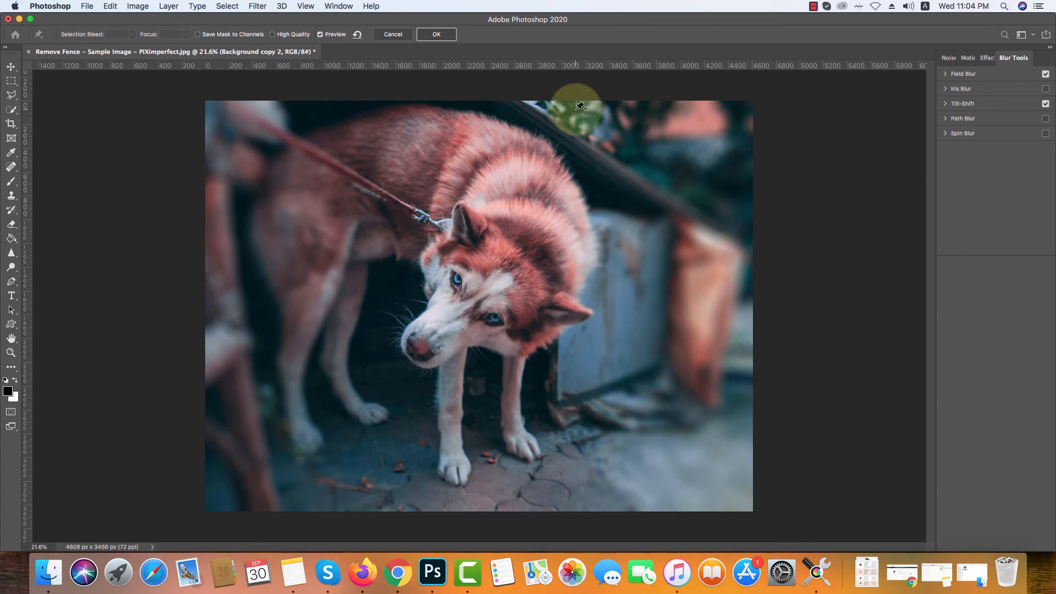
click(946, 120)
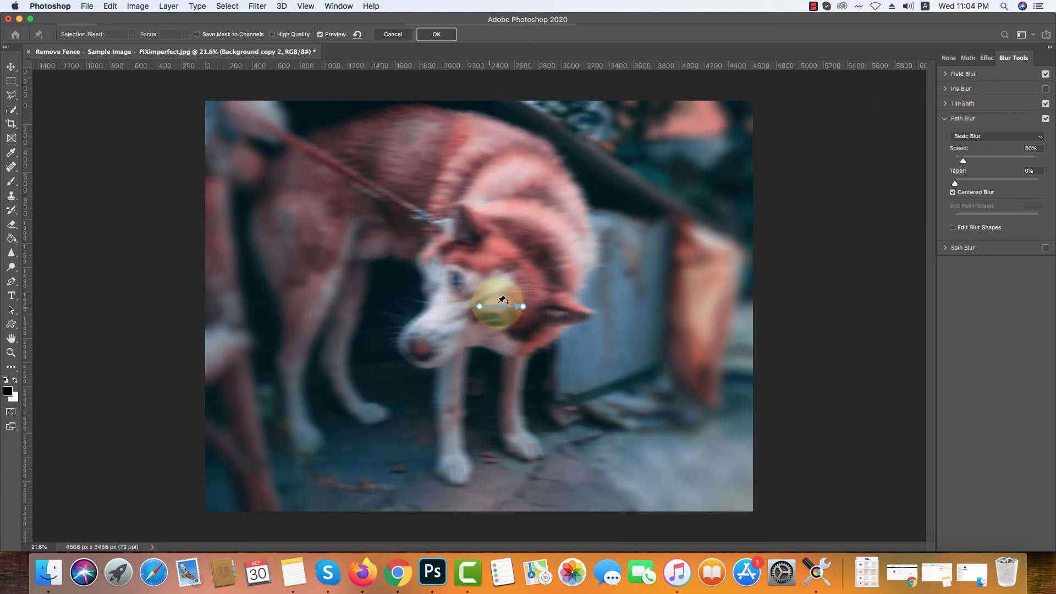
click(1046, 118)
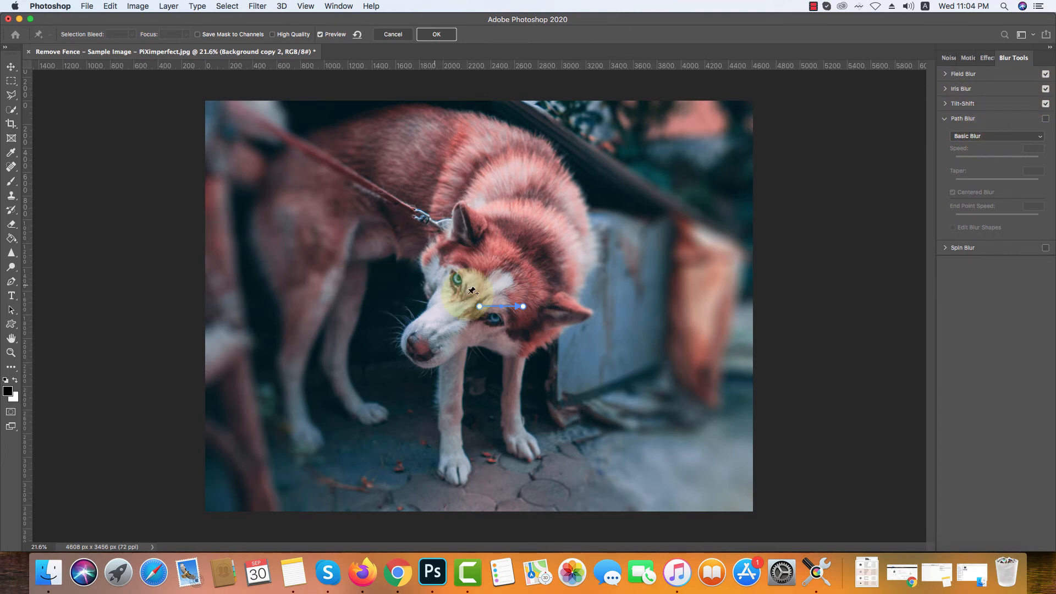
drag(480, 307, 520, 368)
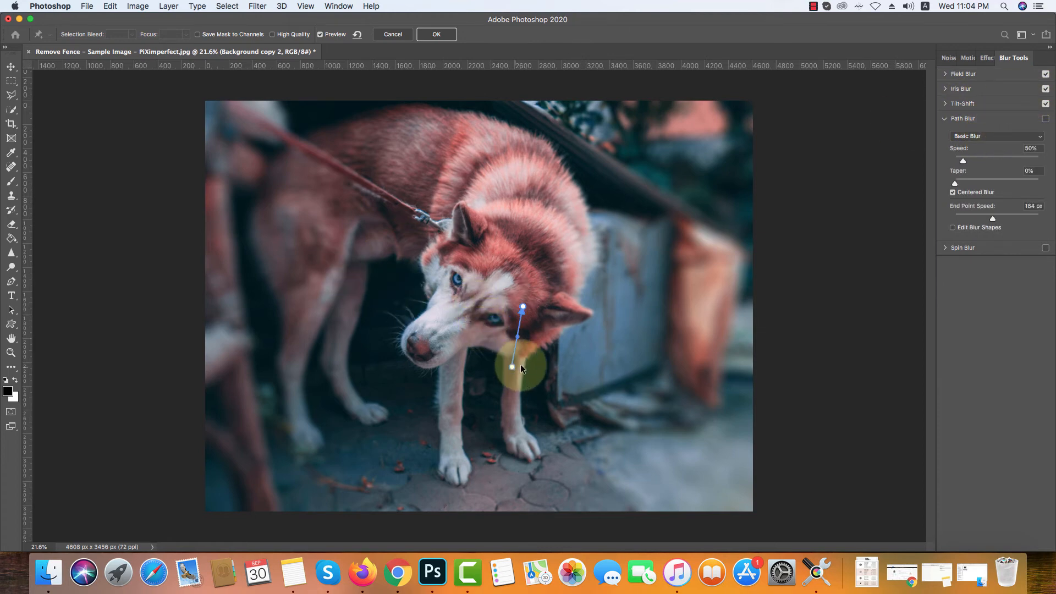
key(Delete)
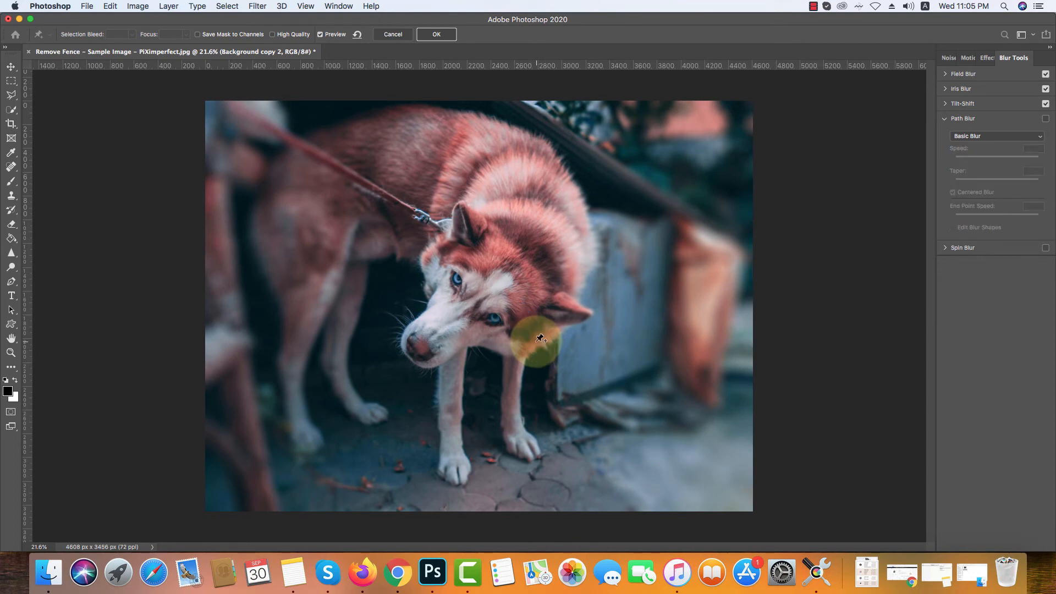
Try a 15 px Iris Blur with its ellipse stretched vertically around the dog's head and front legs, and switch it off.
click(946, 90)
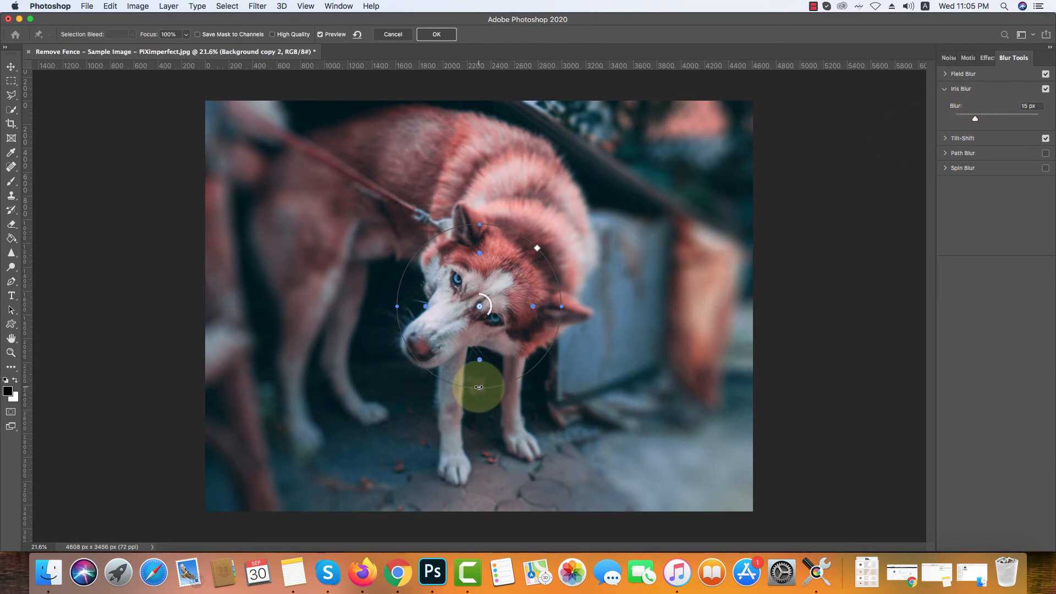
drag(479, 388, 473, 428)
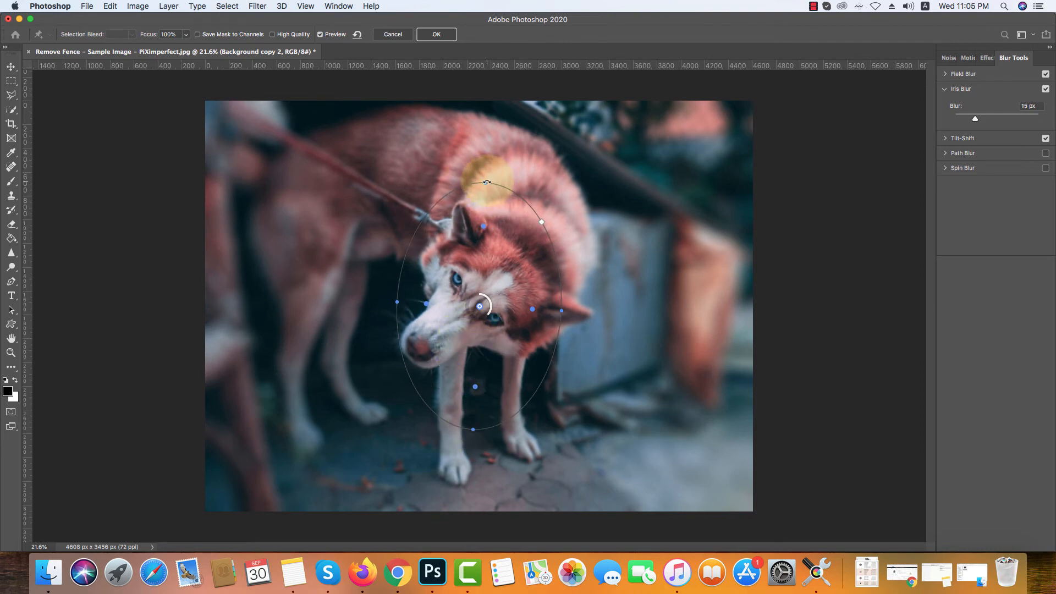
drag(486, 183, 487, 162)
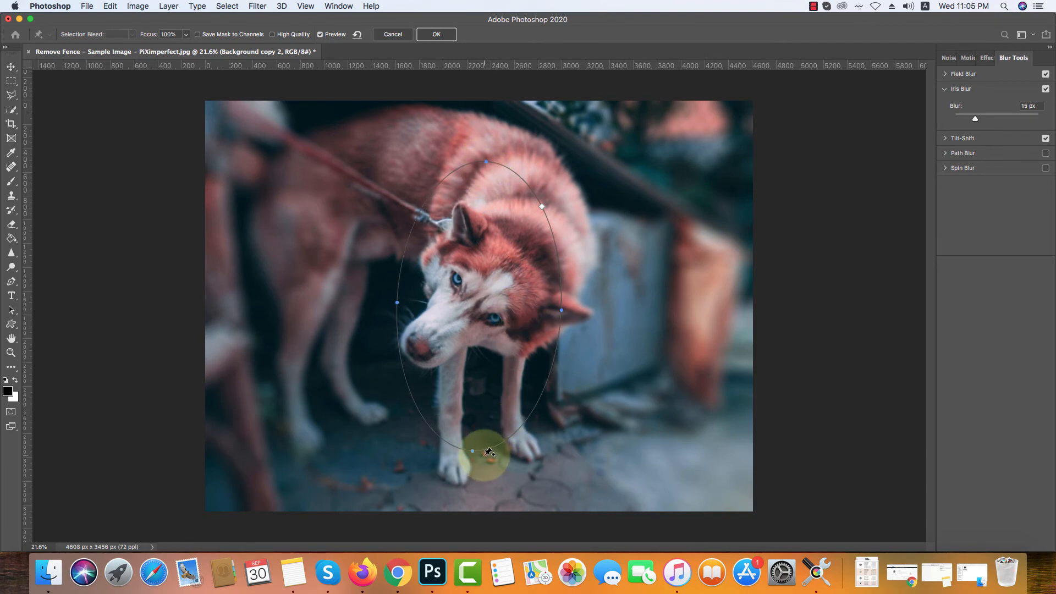
click(1046, 89)
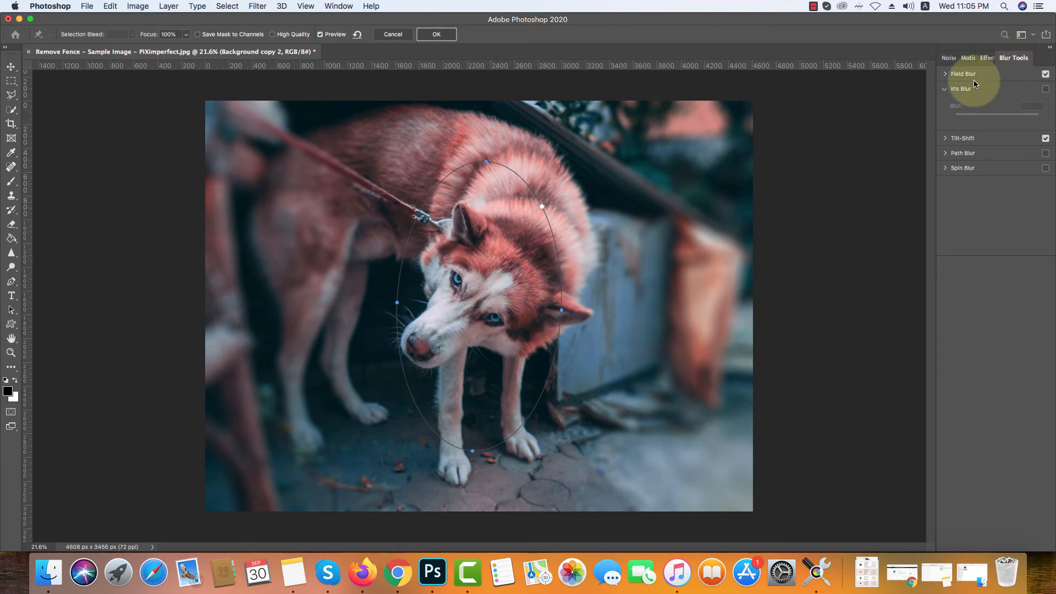
Reduce the Tilt-Shift blur to 56 px and apply the blur effects to Background copy 2.
click(963, 138)
drag(995, 133, 991, 136)
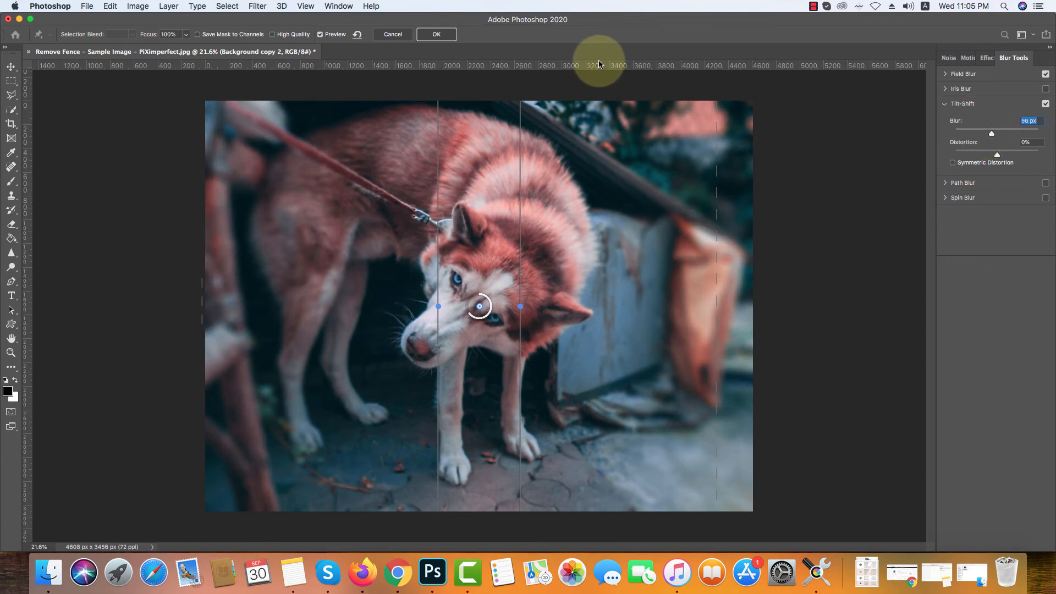
click(435, 34)
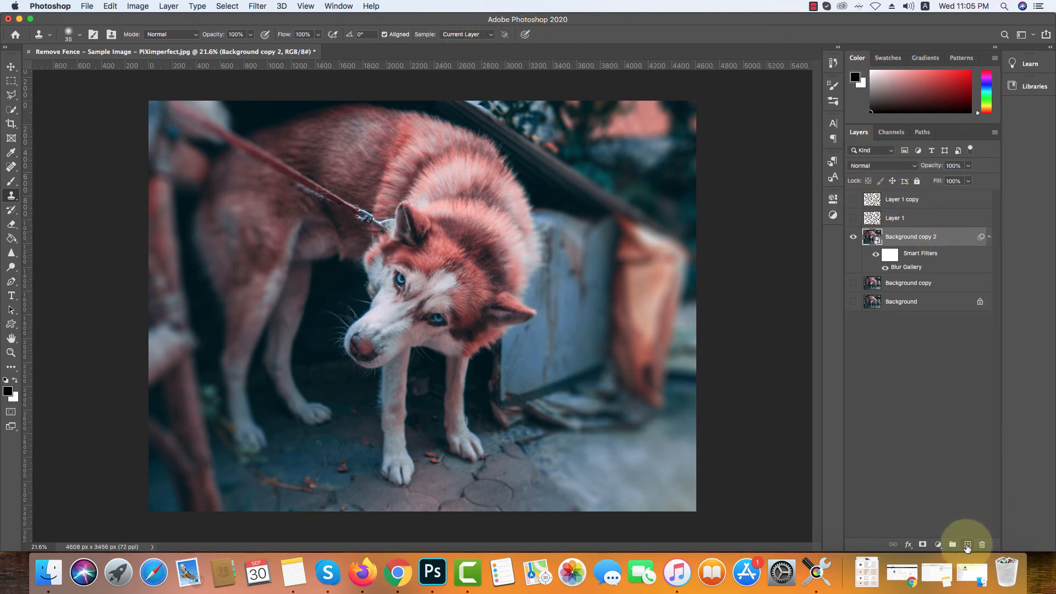
Add a new empty layer above Background copy 2 and try to apply the High Pass filter to it.
click(967, 545)
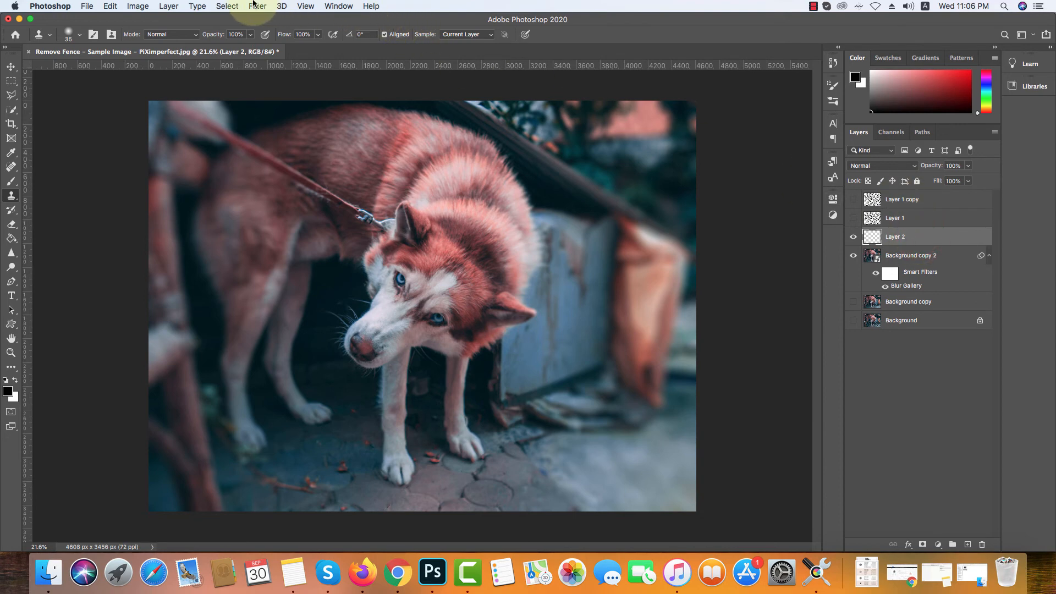
click(257, 6)
mouse_move(330, 230)
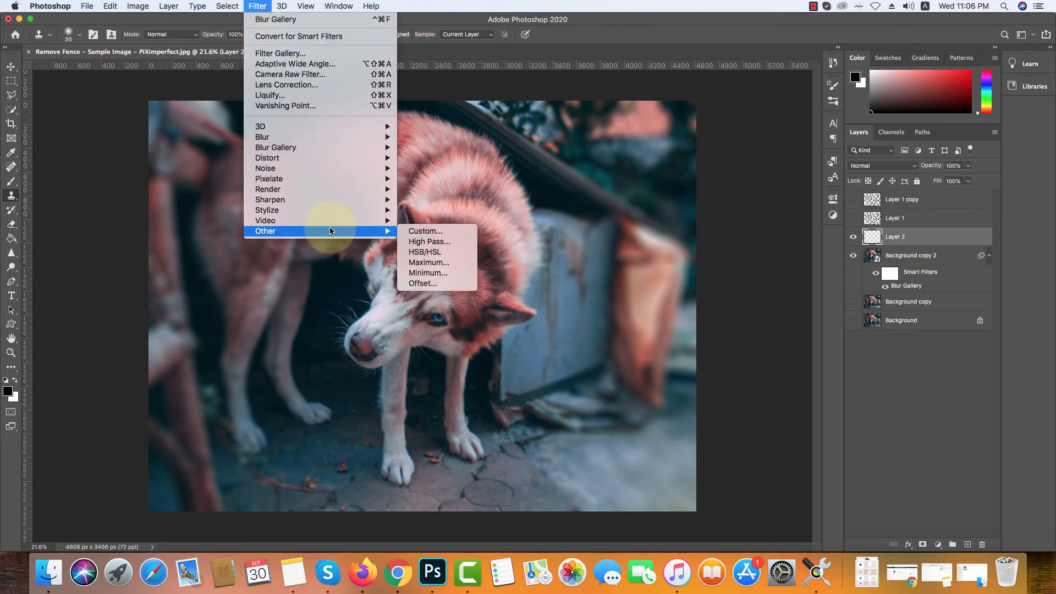
click(427, 242)
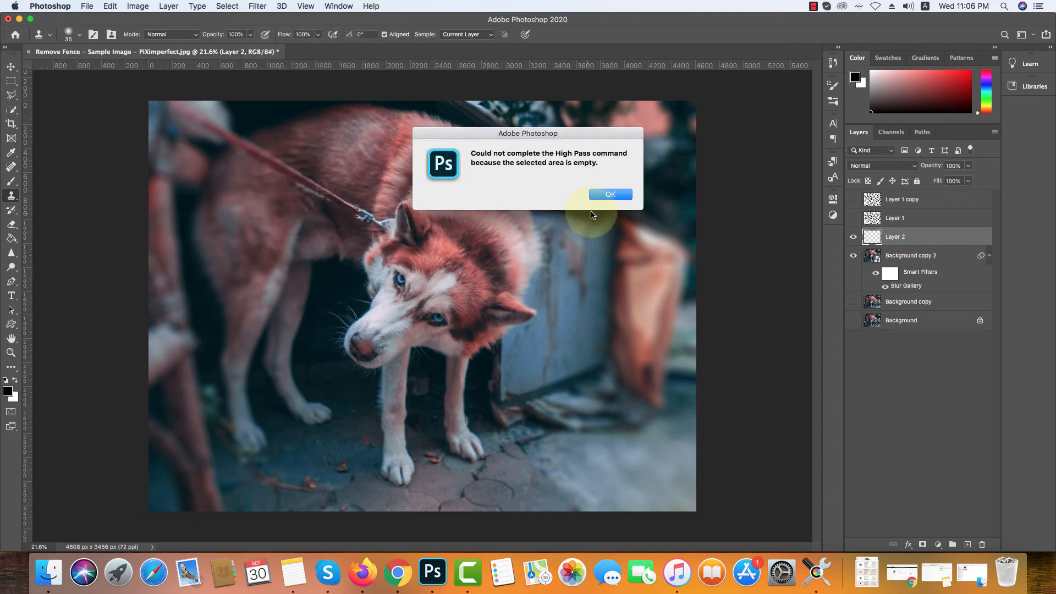
click(612, 195)
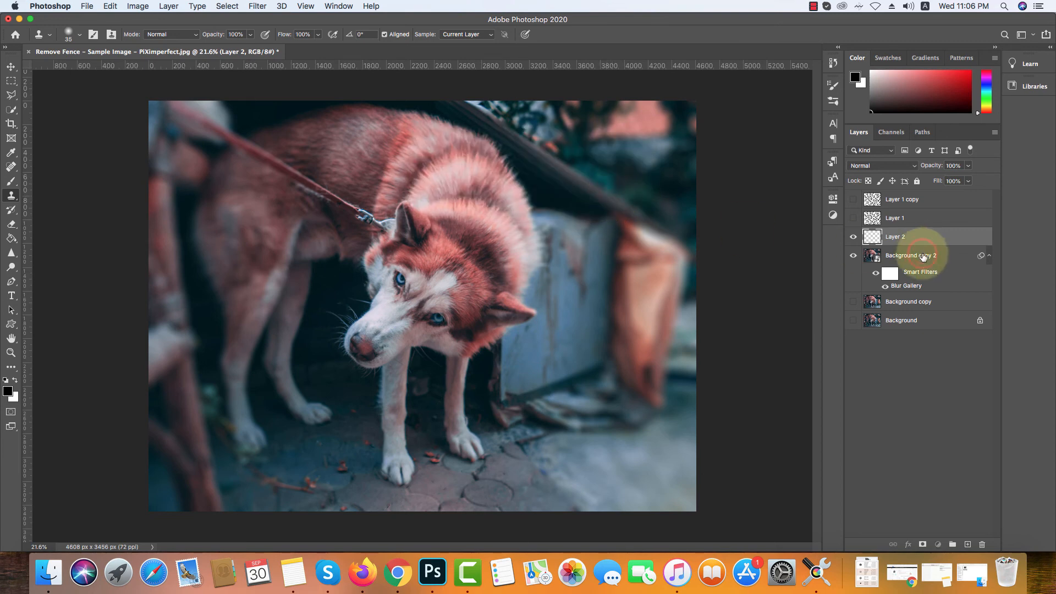
Duplicate Background copy 2 and apply a High Pass filter with a 1.0 px radius to the duplicate.
click(922, 256)
key(super+j)
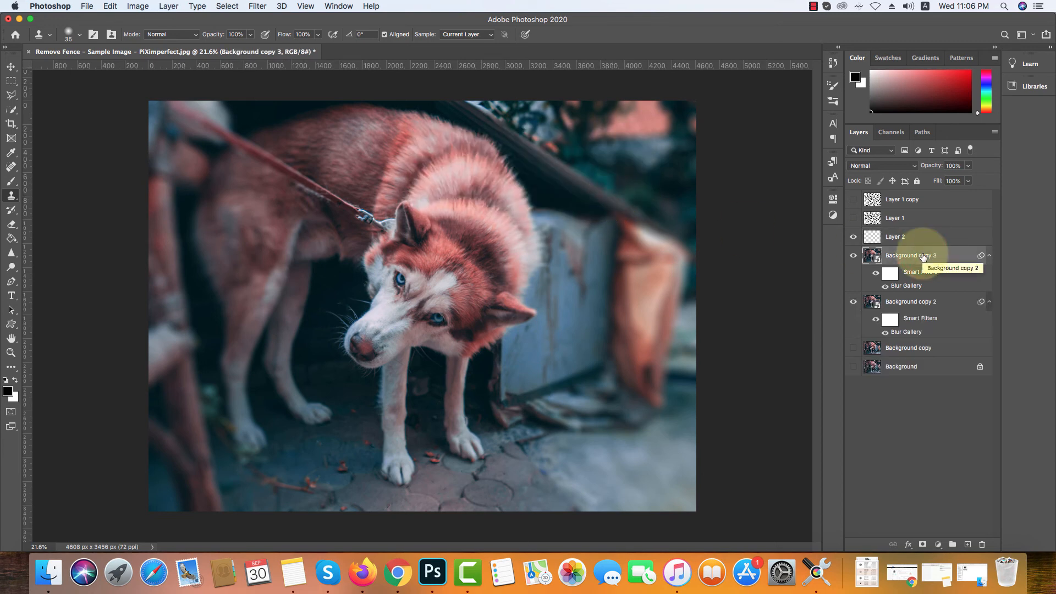
click(257, 6)
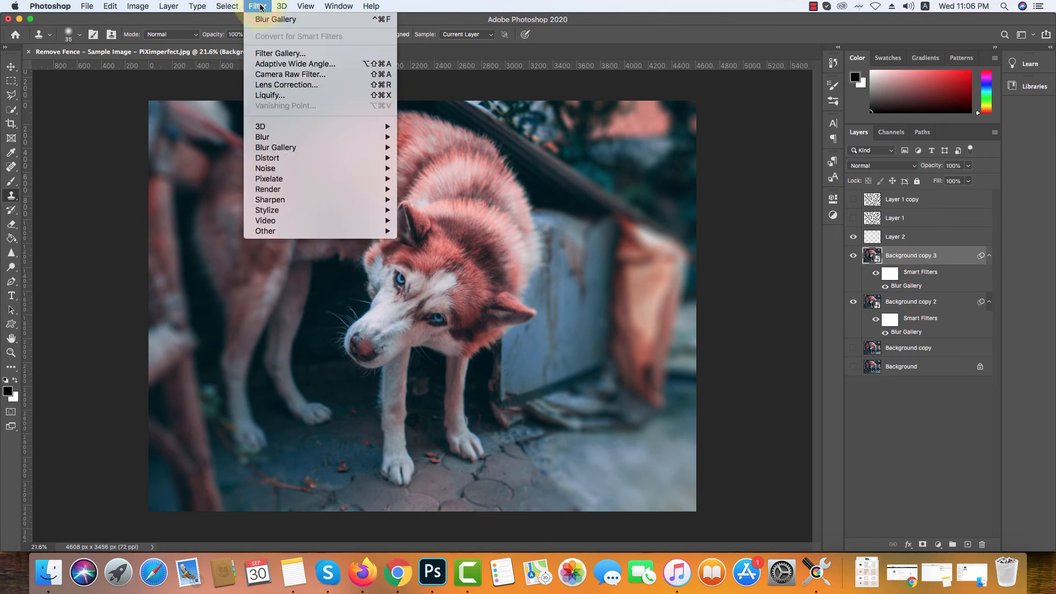
mouse_move(385, 231)
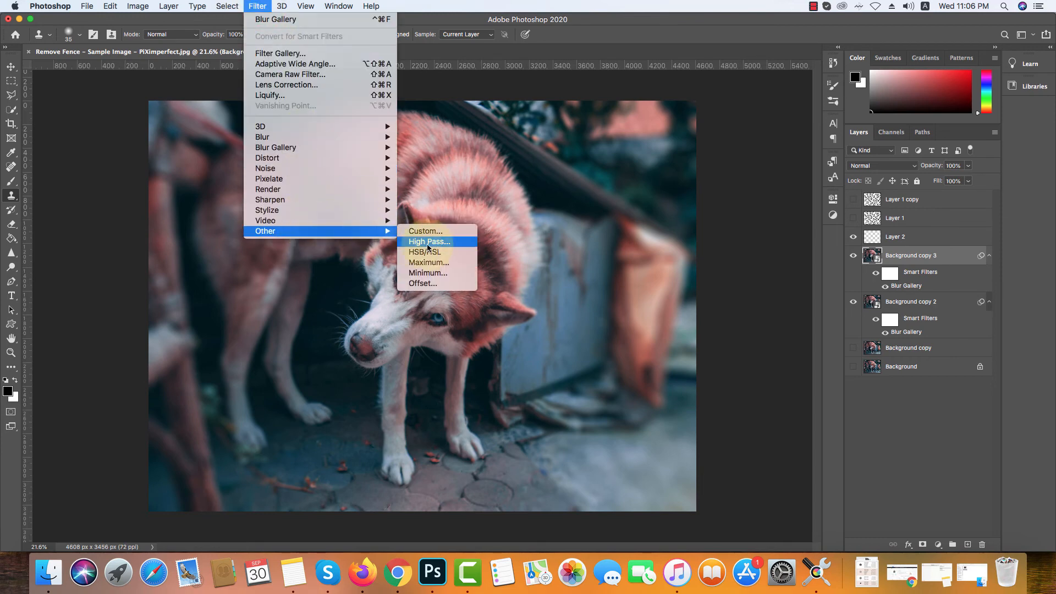
click(431, 244)
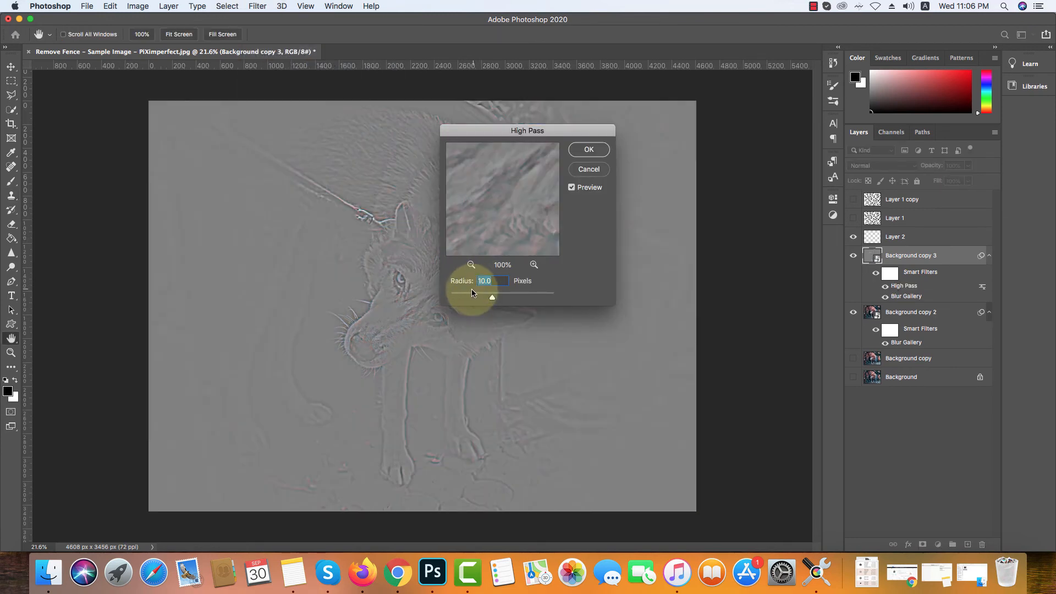
drag(472, 292, 461, 300)
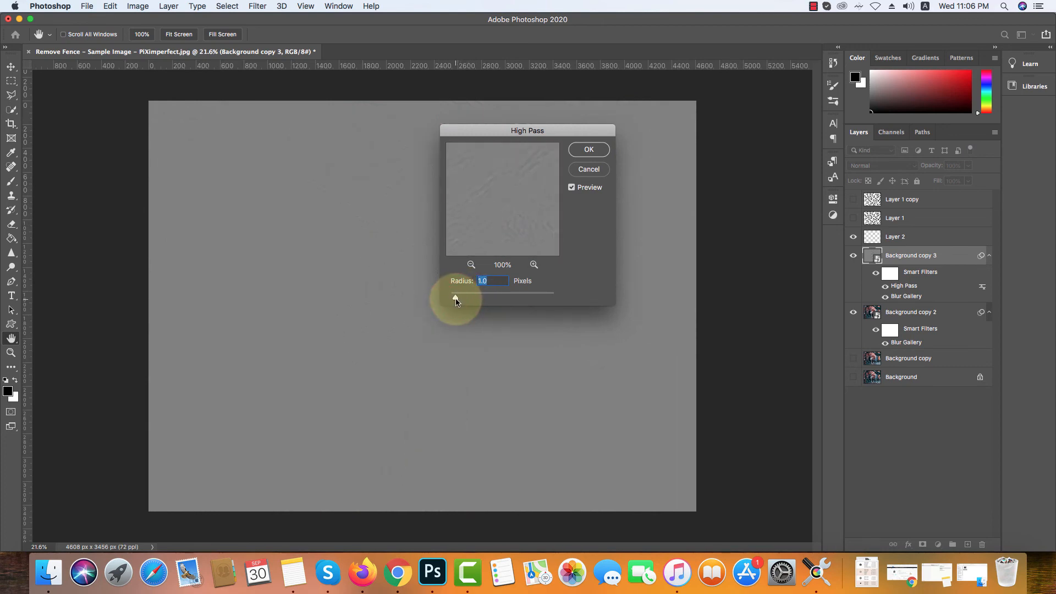
click(590, 151)
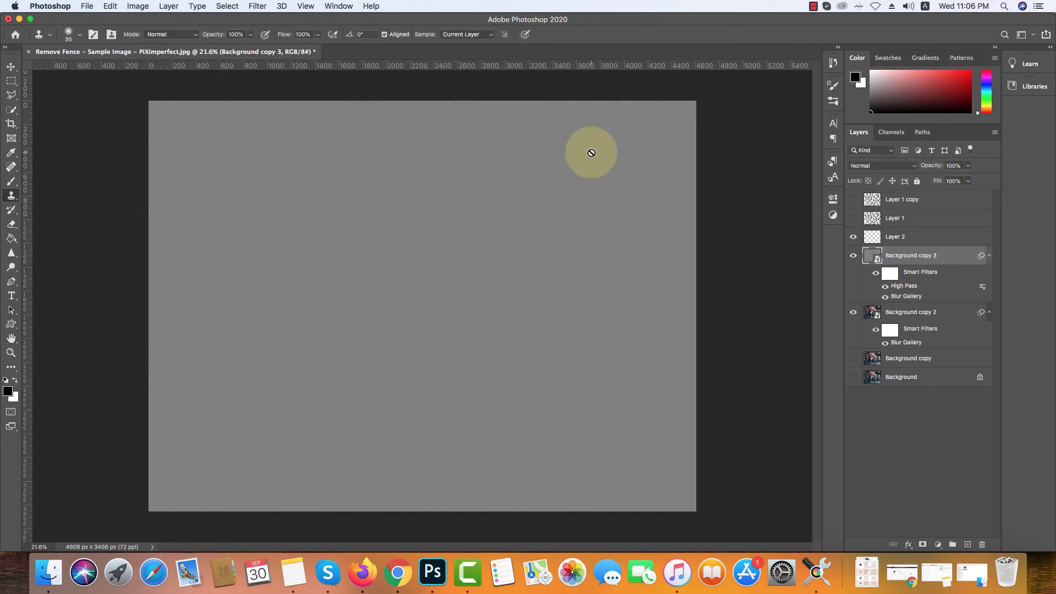
Set the High Pass layer's blend mode to Overlay and compare the photo with and without it.
click(891, 165)
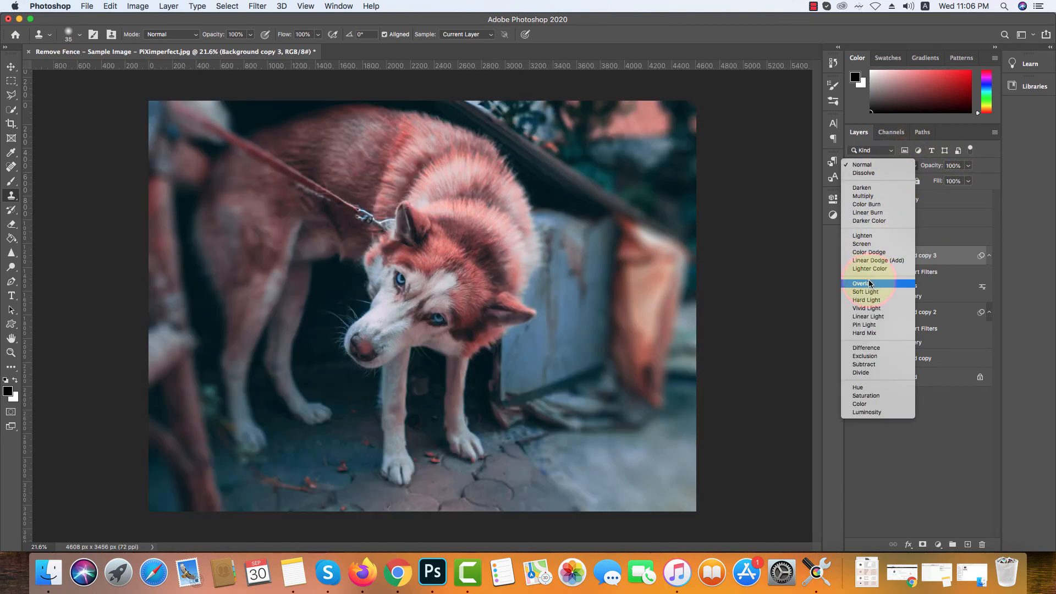
click(870, 283)
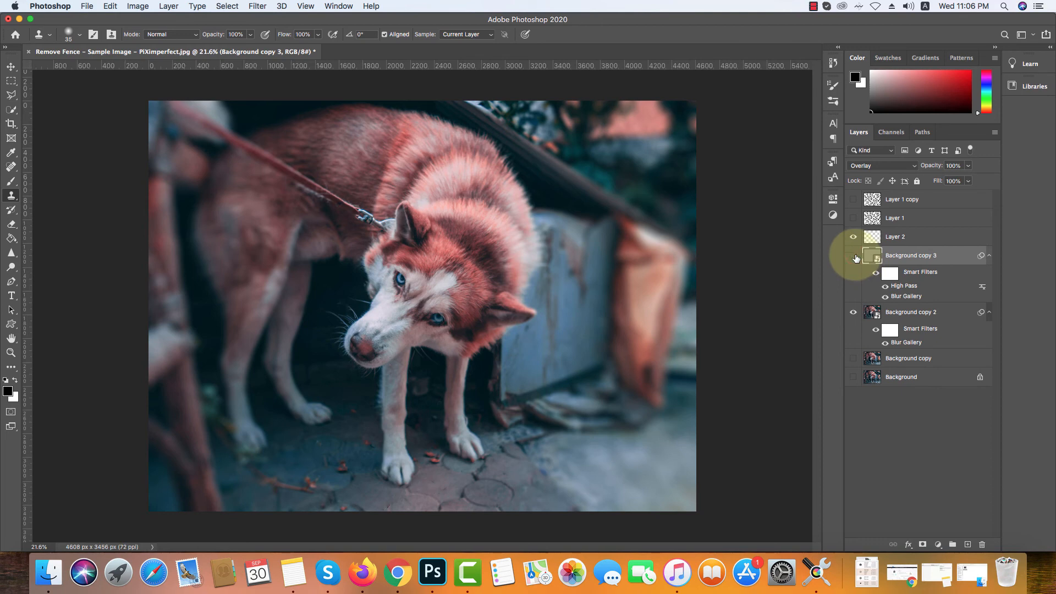
click(856, 258)
click(857, 258)
click(856, 258)
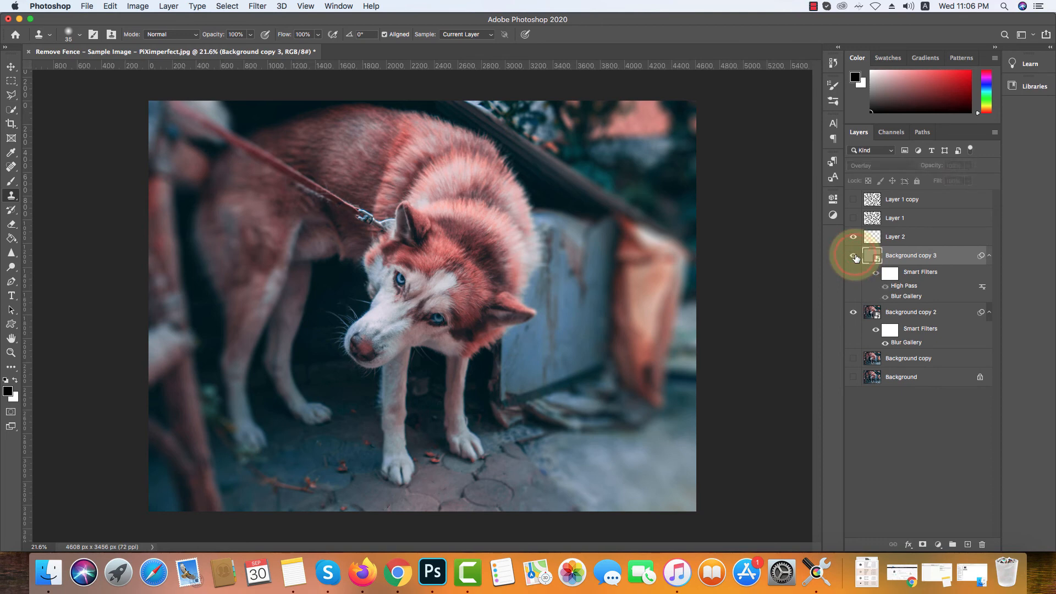
click(856, 258)
click(905, 263)
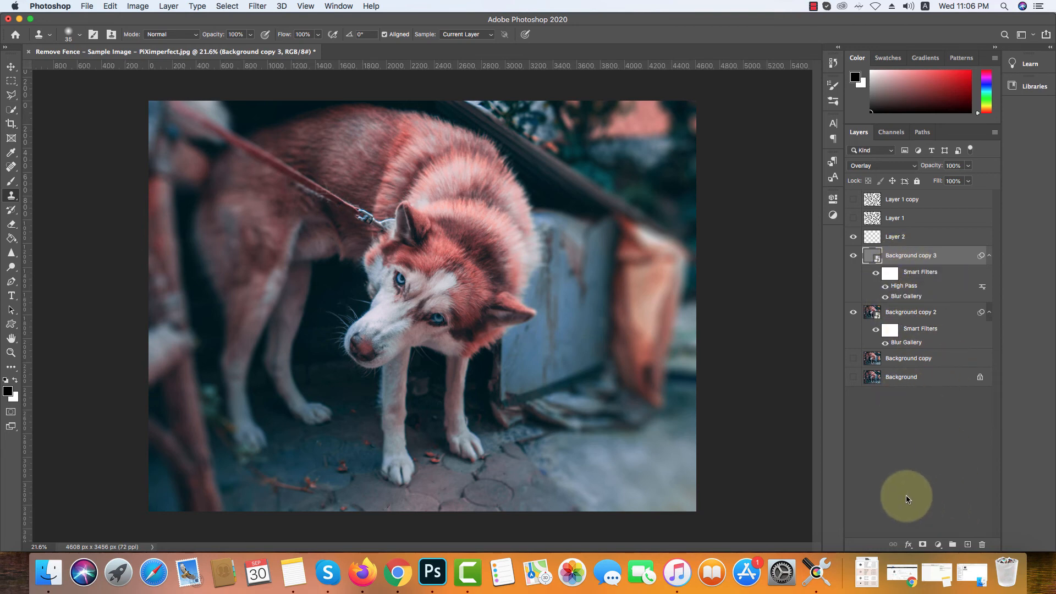
Add a layer mask to Background copy 3 and compare the sharpening around the dog's eyes with the layer hidden and shown.
click(923, 544)
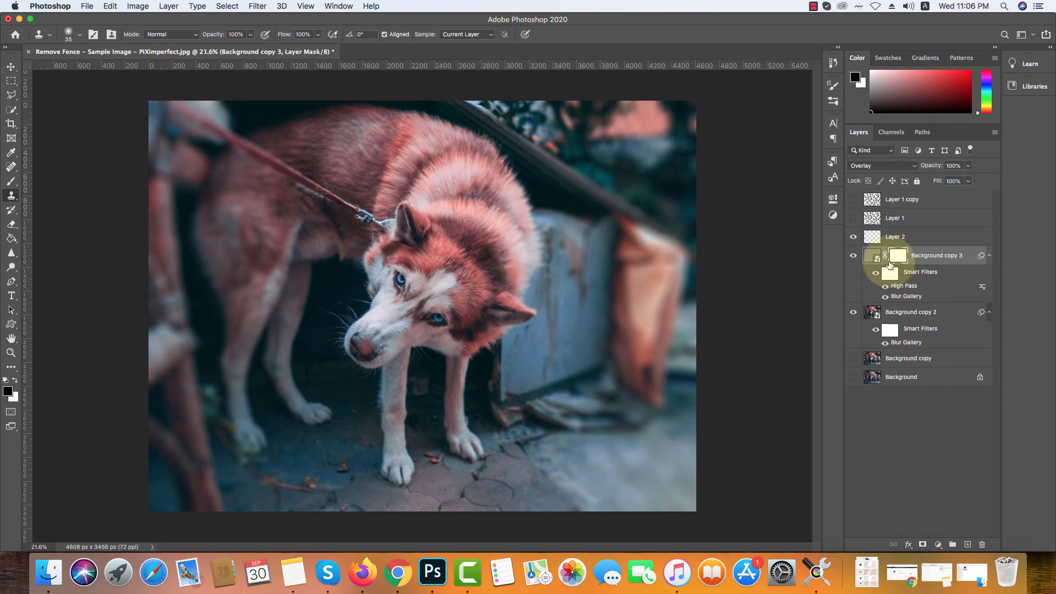
scroll(396, 278, up, 6)
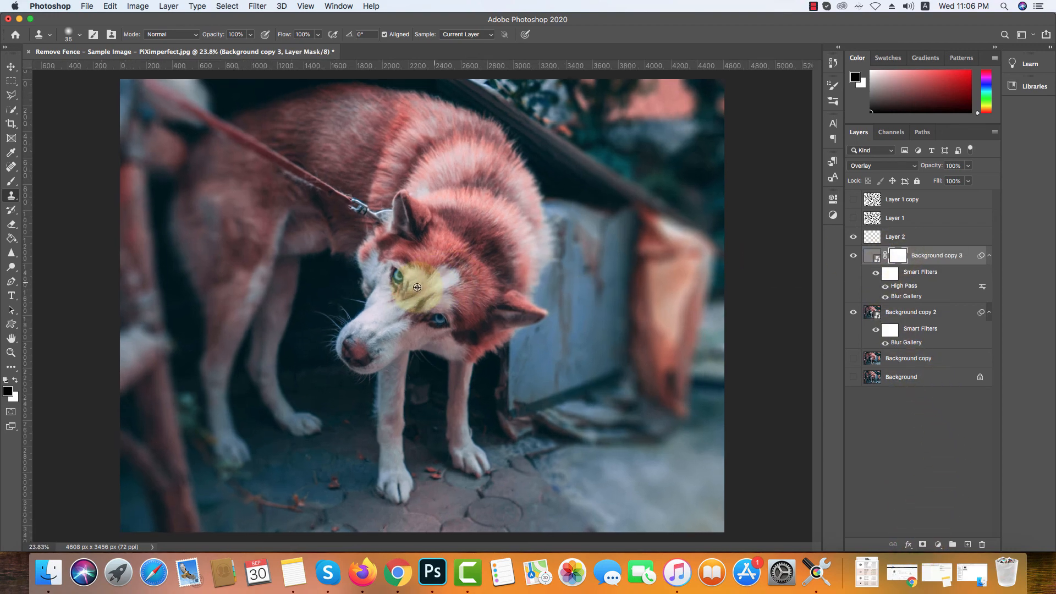
scroll(392, 277, up, 2)
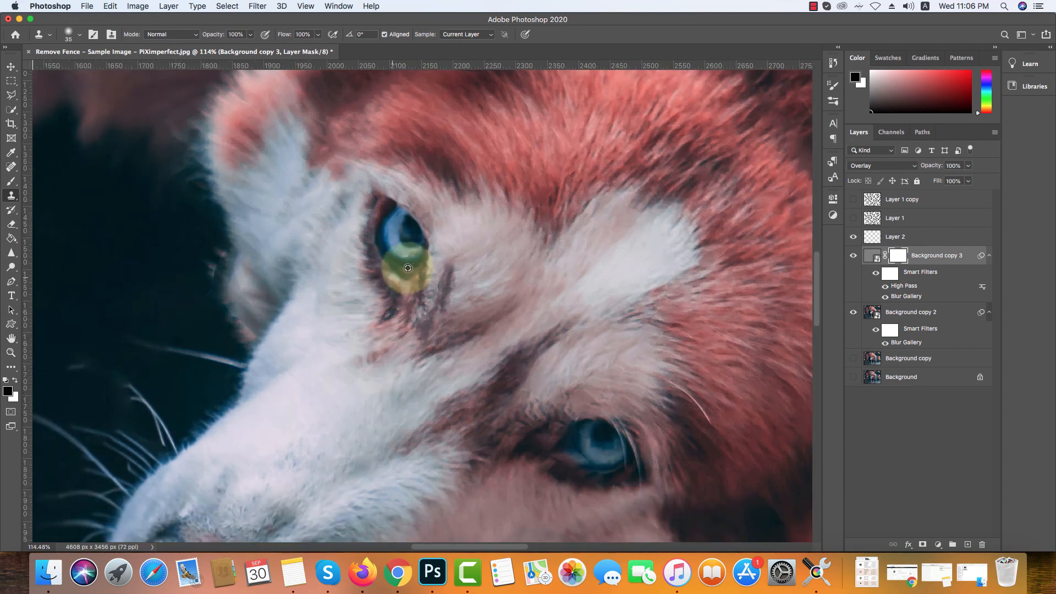
click(853, 257)
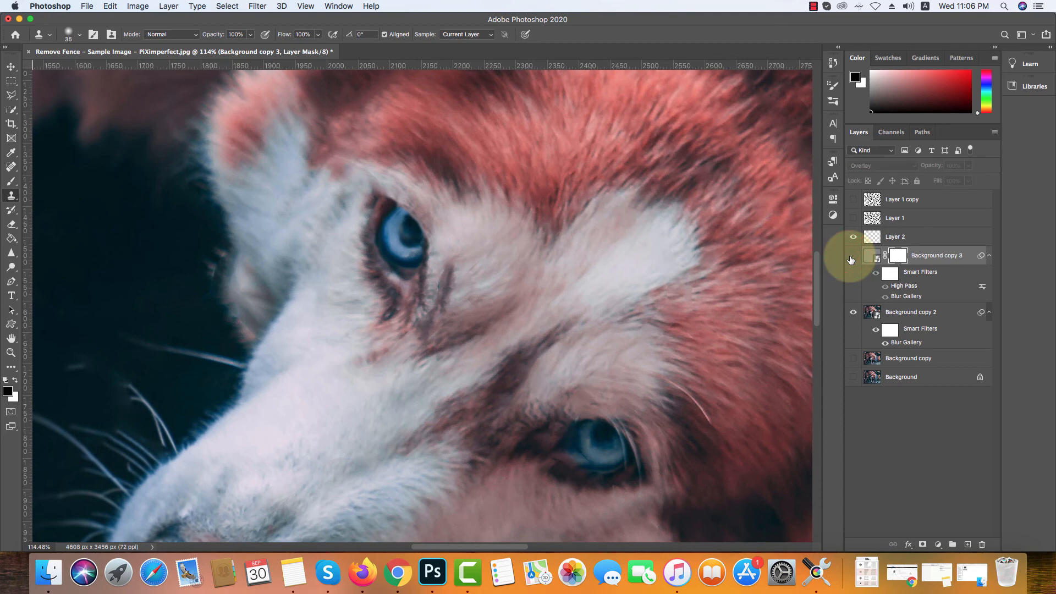
click(852, 257)
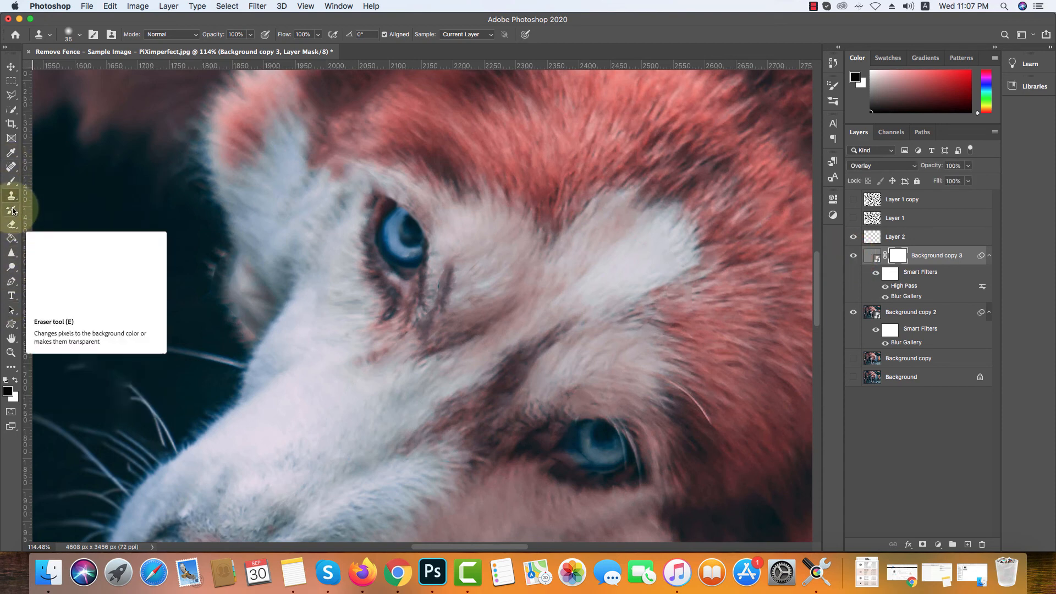
Set up the Brush tool with a 60 px Soft Round tip for painting on Background copy 3's mask.
click(11, 181)
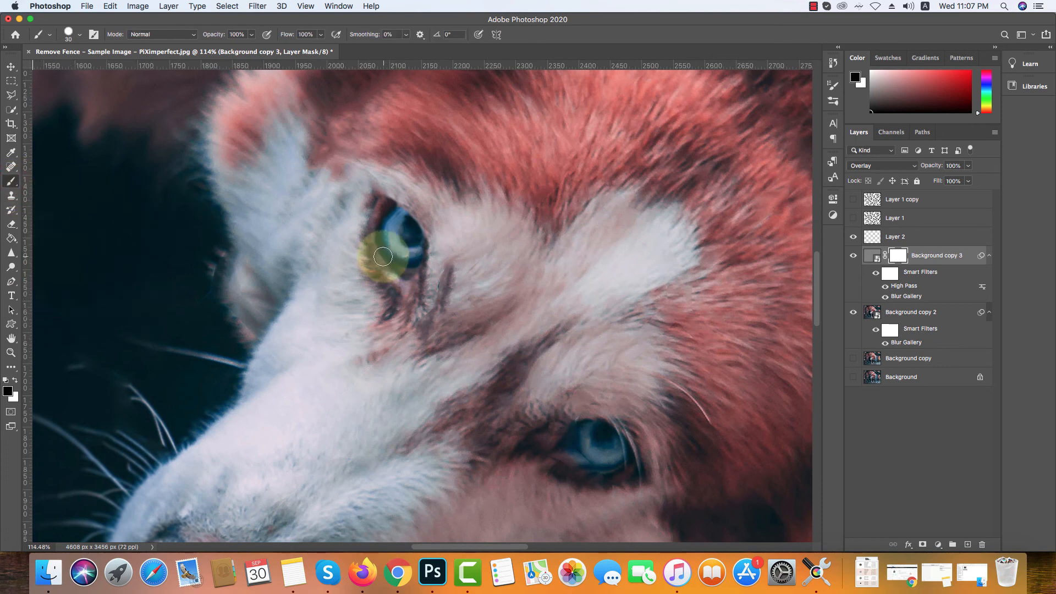
key(bracketright)
key(bracketright)
key(bracketright)
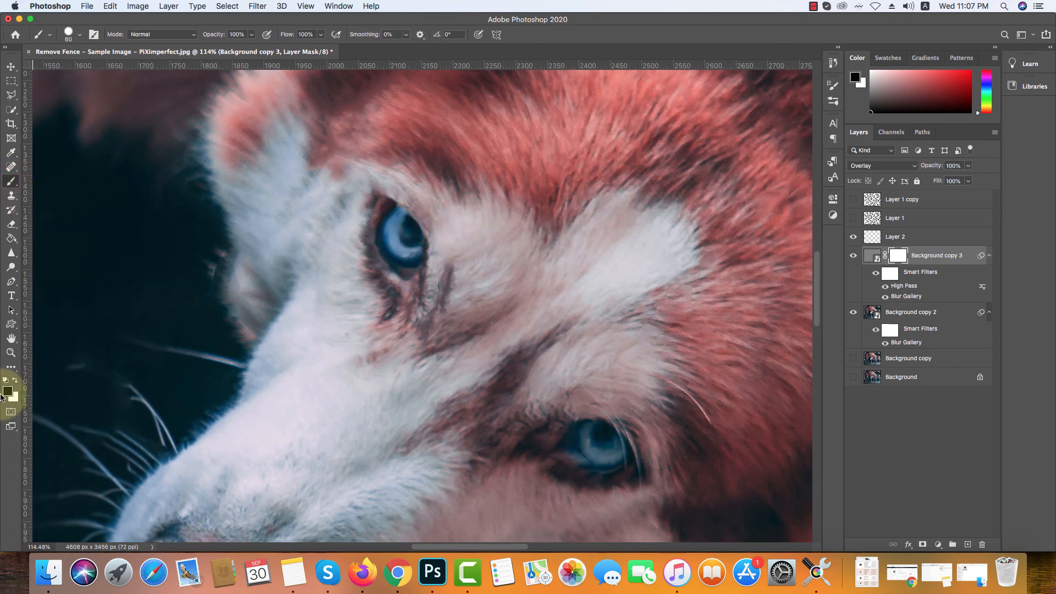
click(70, 34)
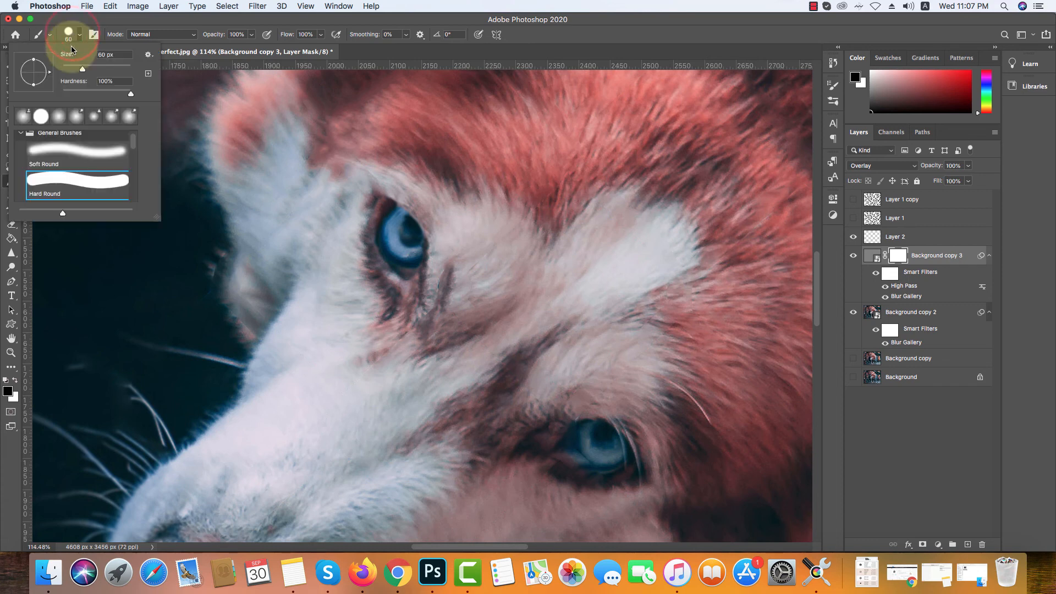
click(69, 146)
click(543, 35)
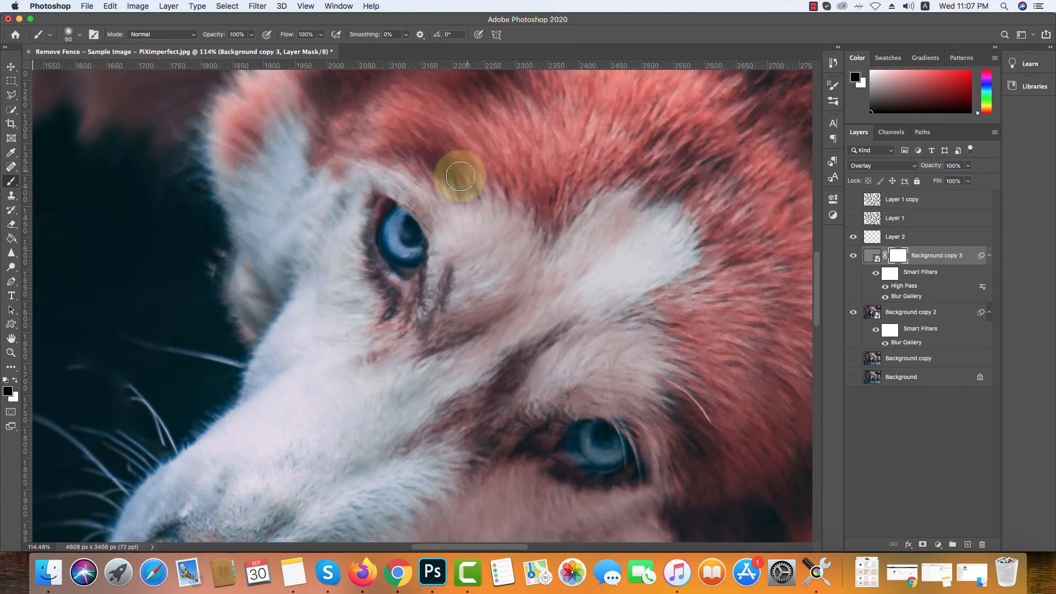
Enlarge the brush to 150 px and paint black over the eye near the cheek on Background copy 3's mask.
key(bracketright)
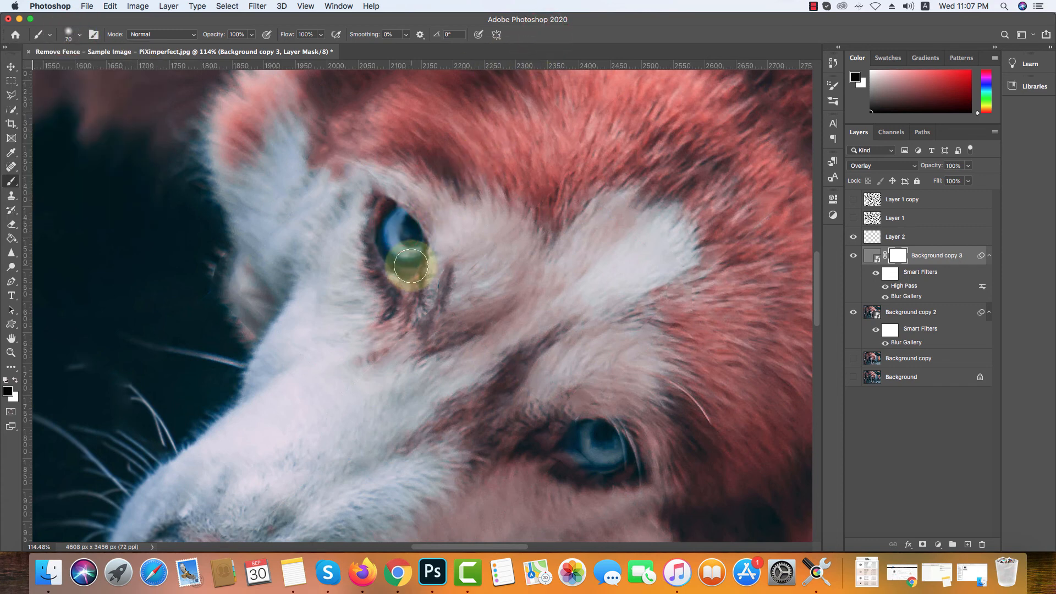
key(bracketright)
key(bracketright)
key(bracketright)
key(bracketright)
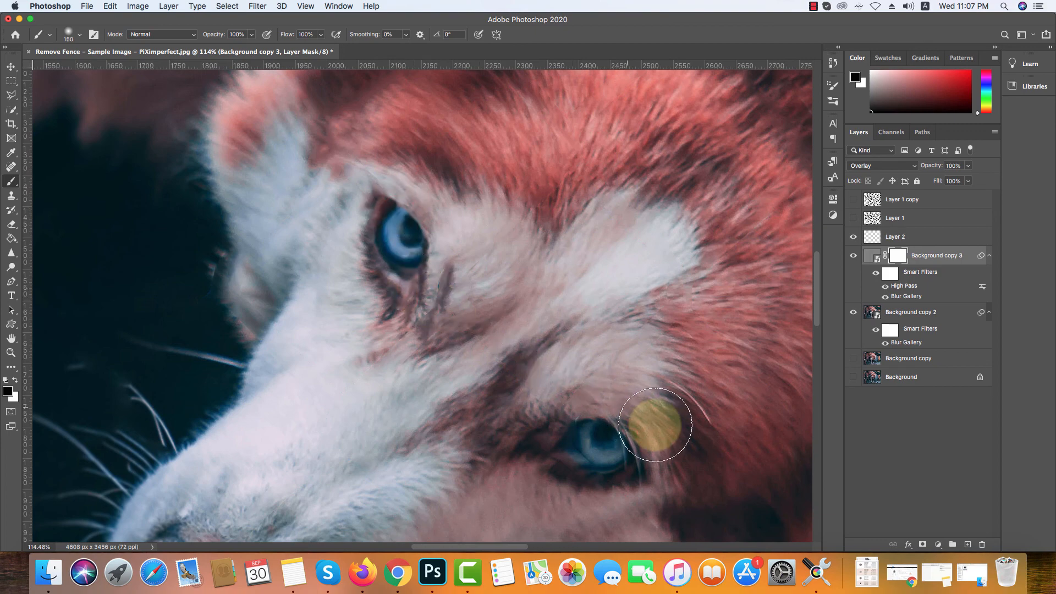
mouse_move(598, 439)
mouse_down()
mouse_move(589, 439)
mouse_move(624, 467)
mouse_up()
View the whole photo and compare it with Background copy 3 hidden and shown.
scroll(607, 448, down, 8)
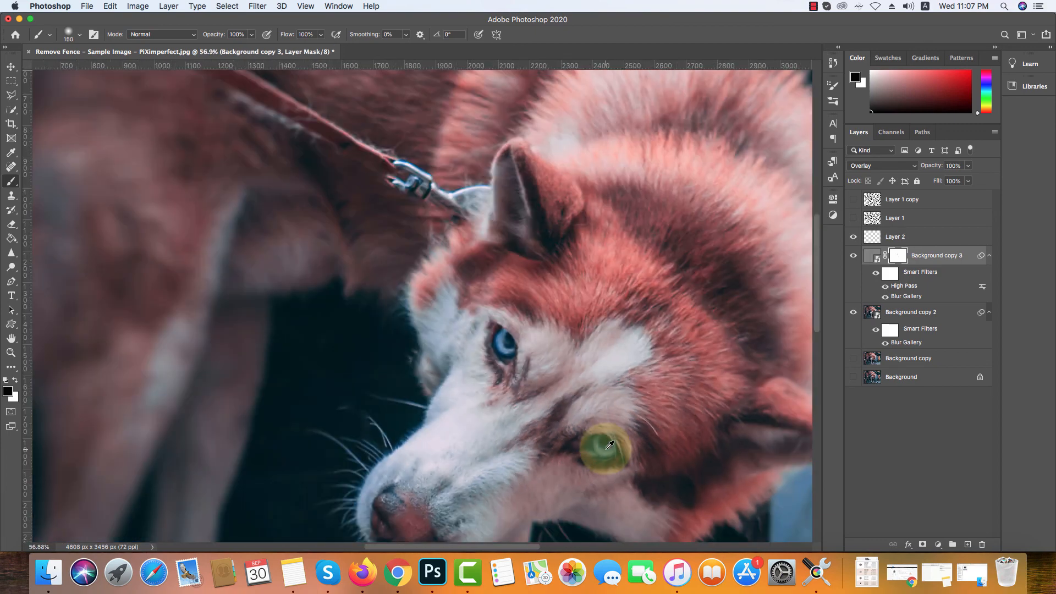
scroll(607, 449, down, 4)
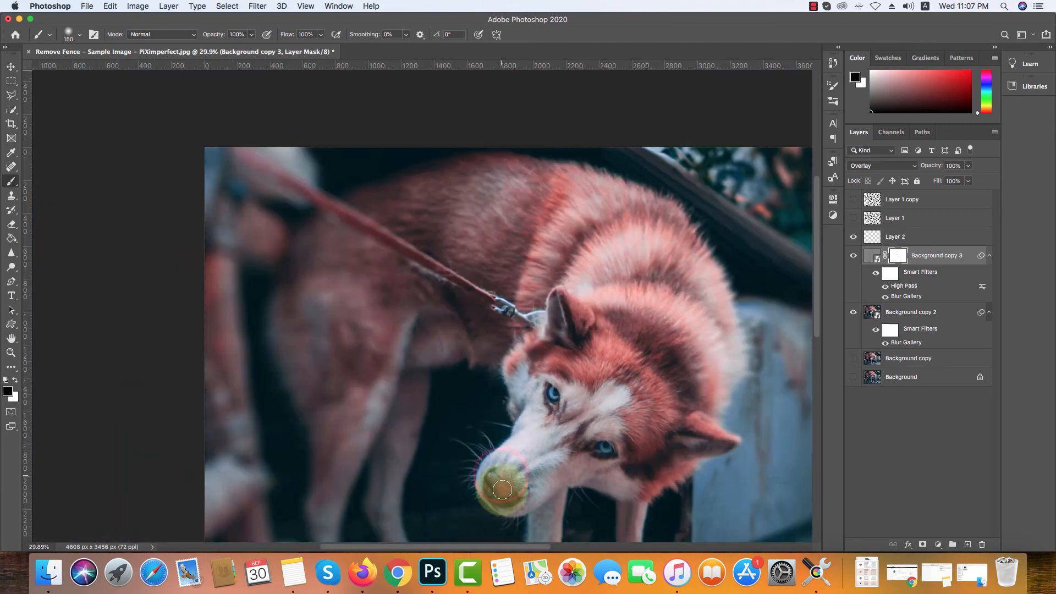
scroll(514, 472, down, 5)
scroll(513, 467, up, 3)
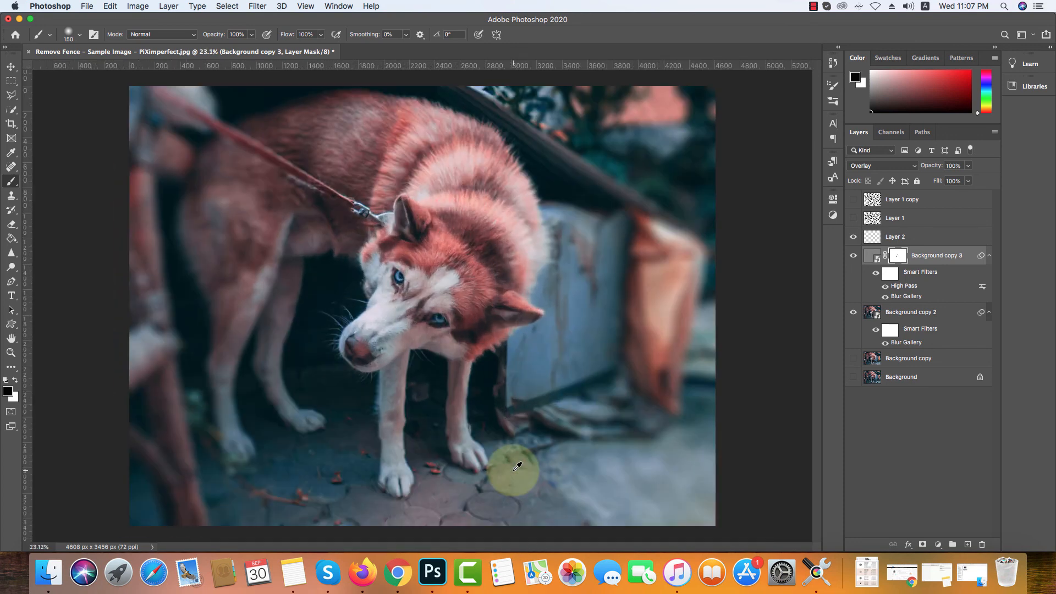
click(854, 257)
click(854, 256)
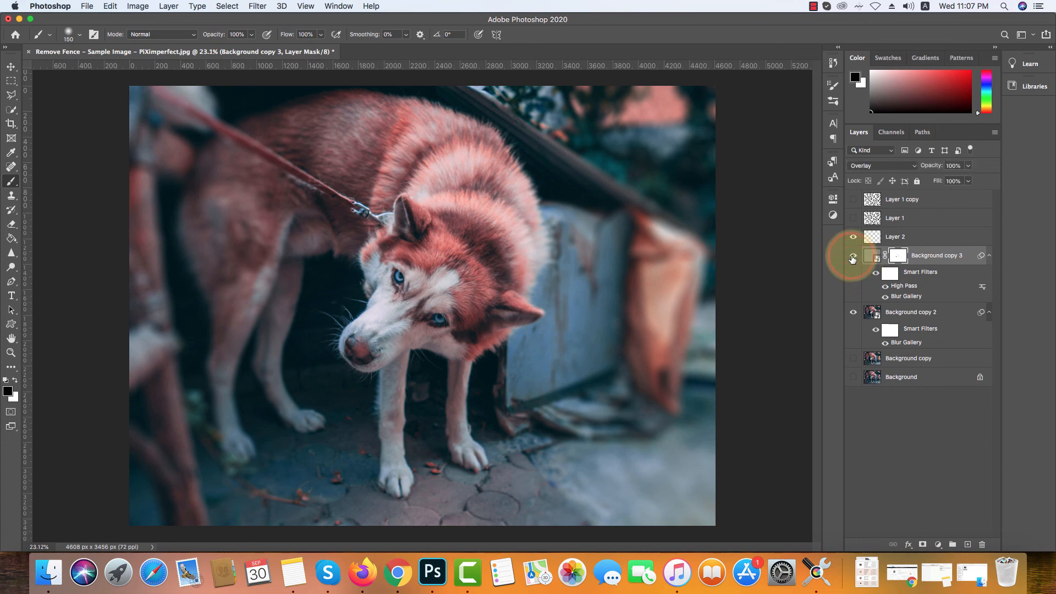
Add a new layer above Layer 1 copy and fill it with the merged image using Apply Image.
click(940, 200)
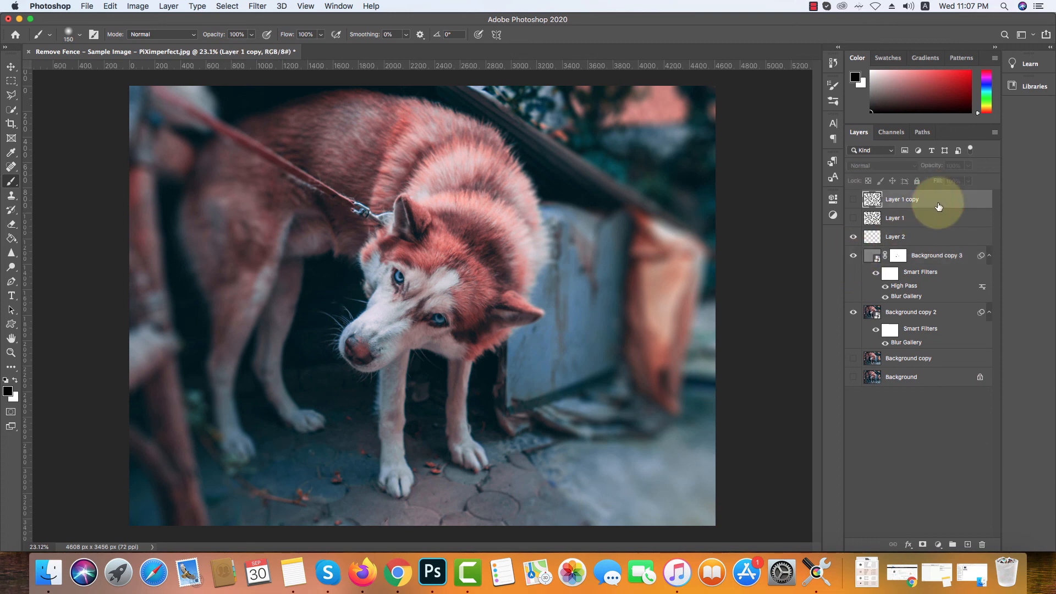
click(968, 546)
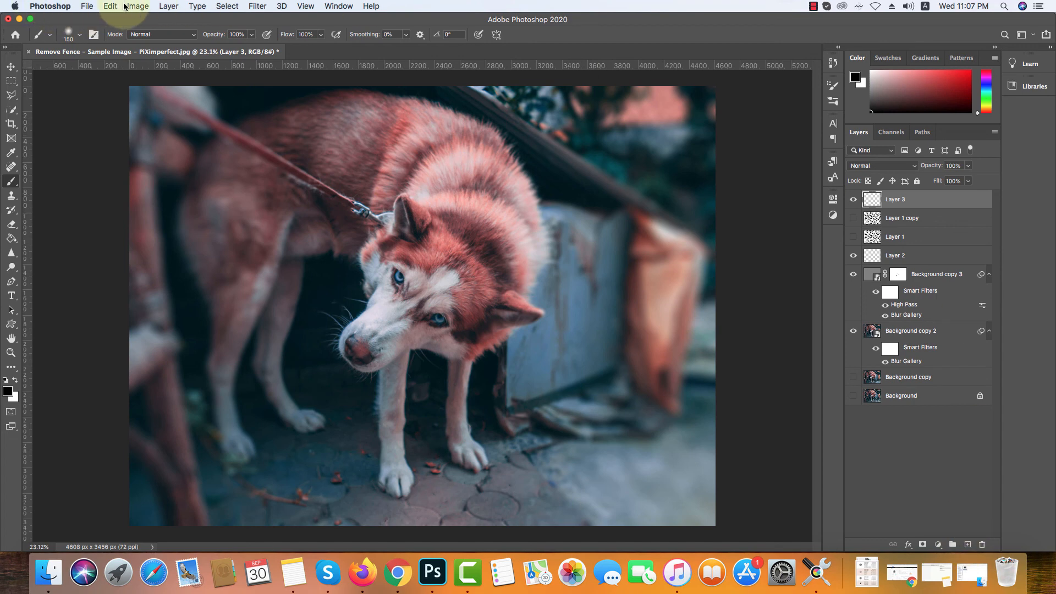
click(137, 6)
click(157, 171)
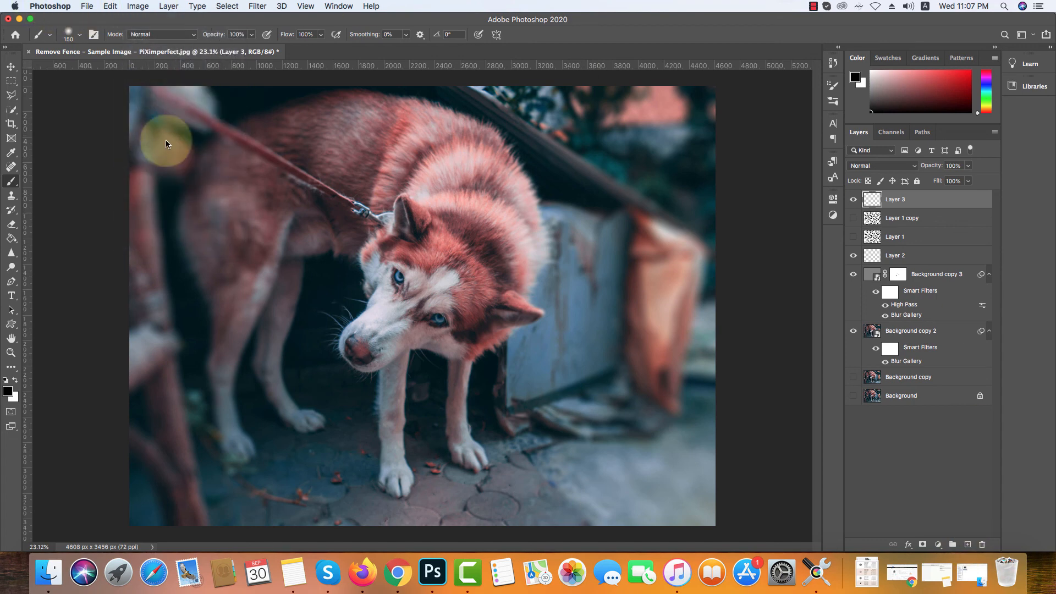
click(618, 163)
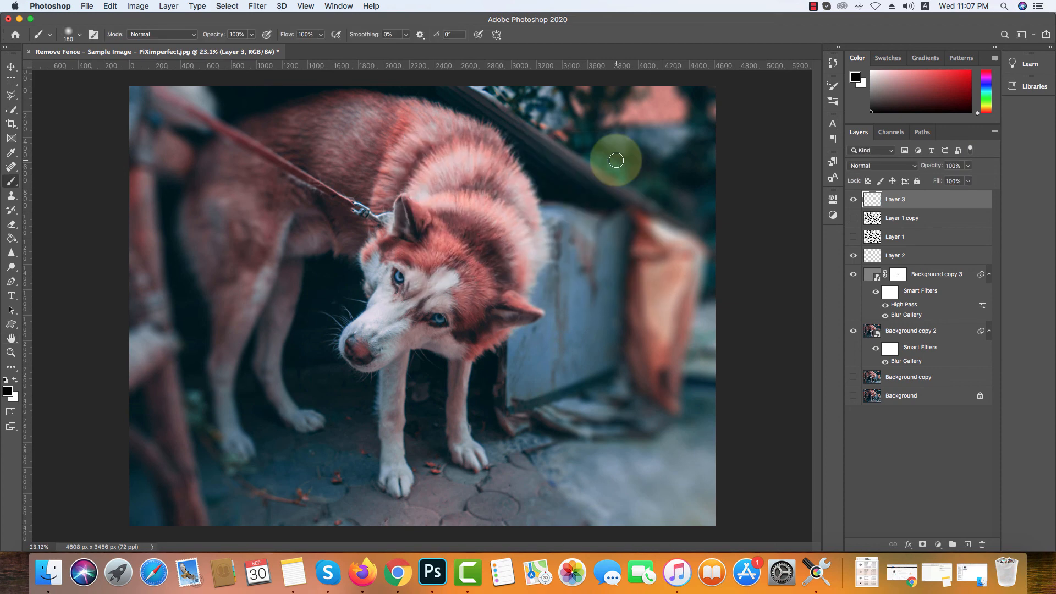
Open the Camera Raw Filter on Layer 3 and set Highlights to -19, Vibrance to +19 and Temperature to +5.
click(257, 5)
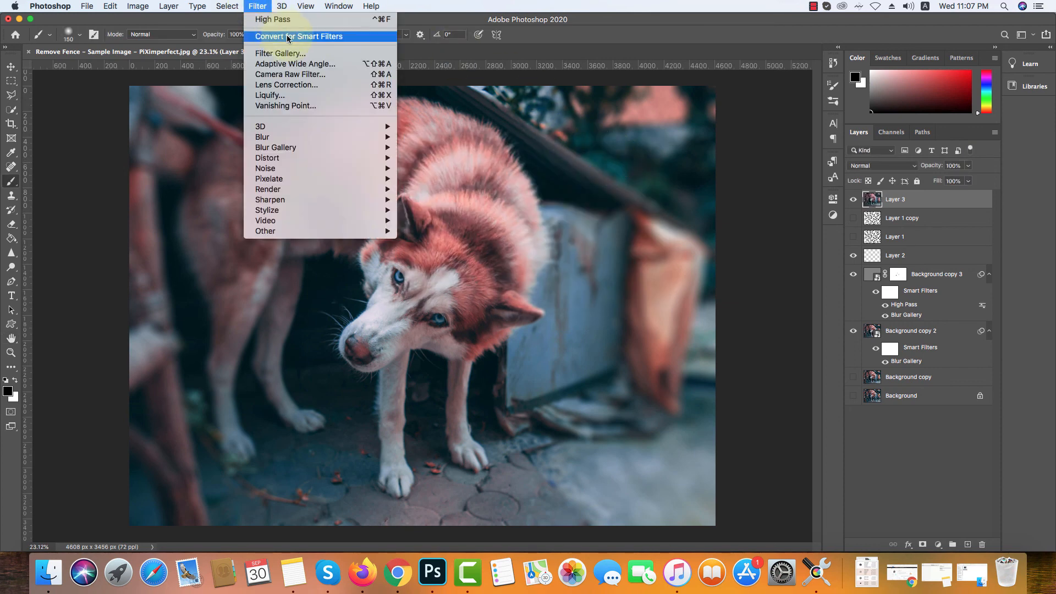
click(301, 61)
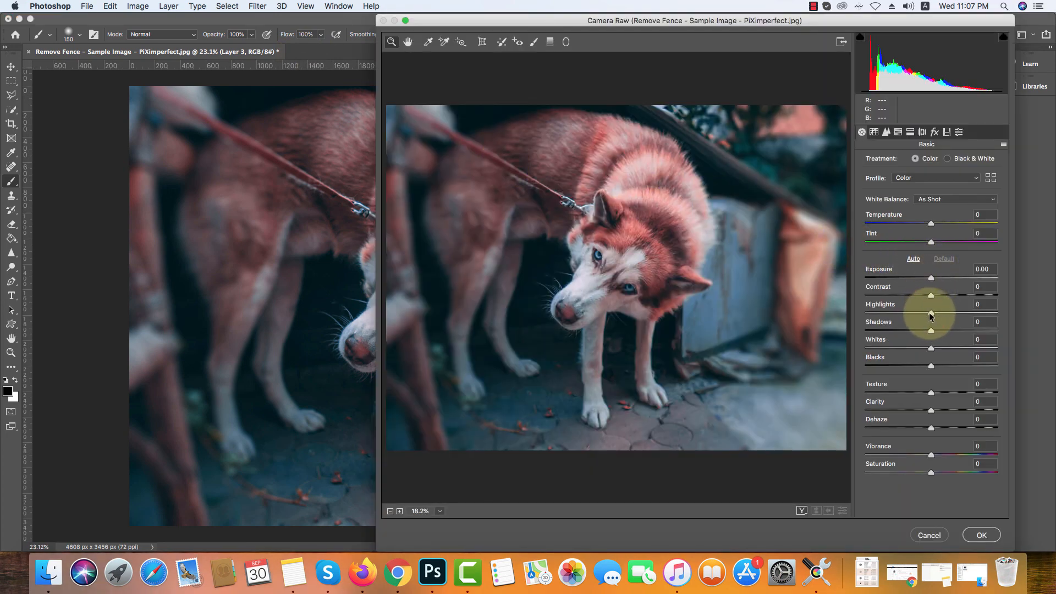
drag(931, 314, 914, 314)
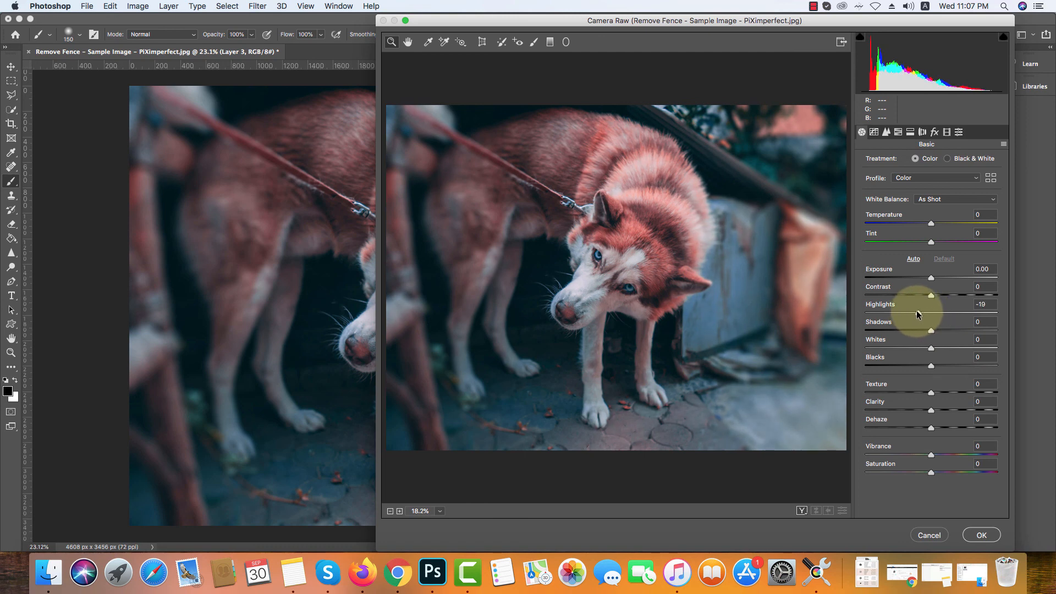
drag(931, 455, 943, 456)
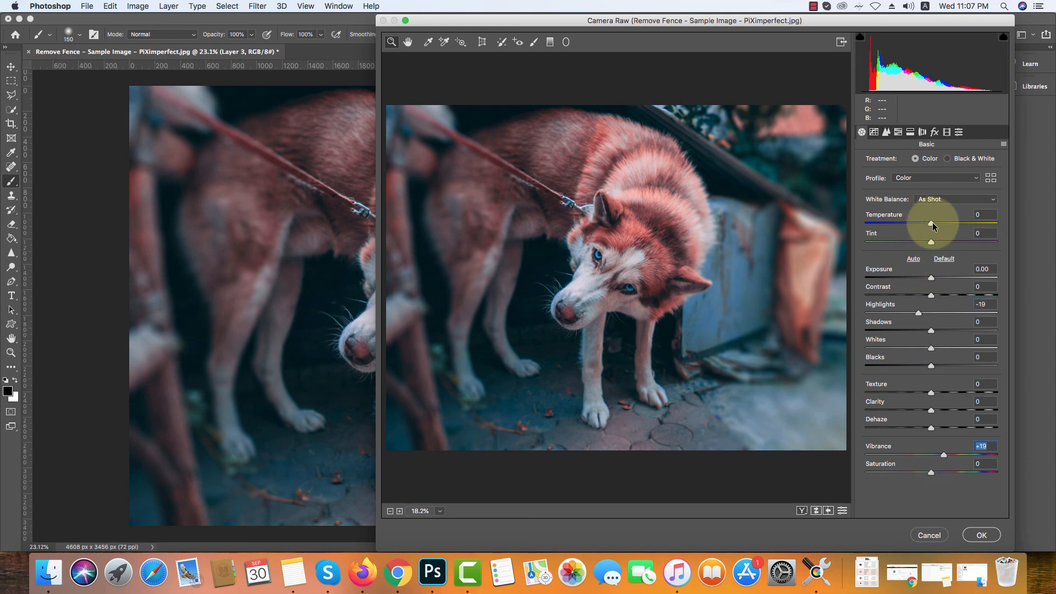
drag(933, 226, 935, 226)
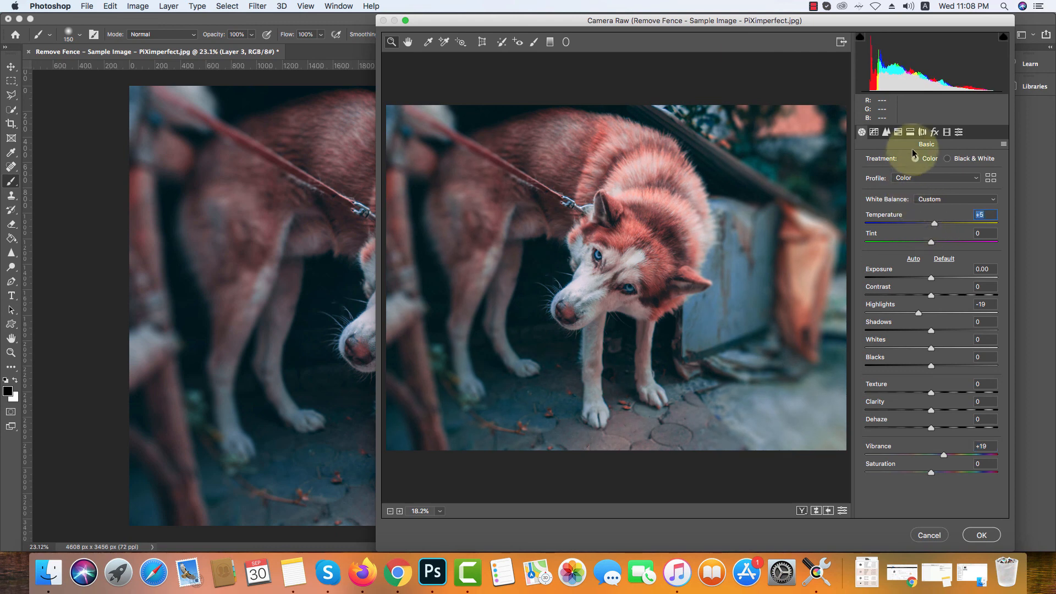
Set the Post Crop Vignetting amount to -4 and apply the Camera Raw adjustments.
click(936, 133)
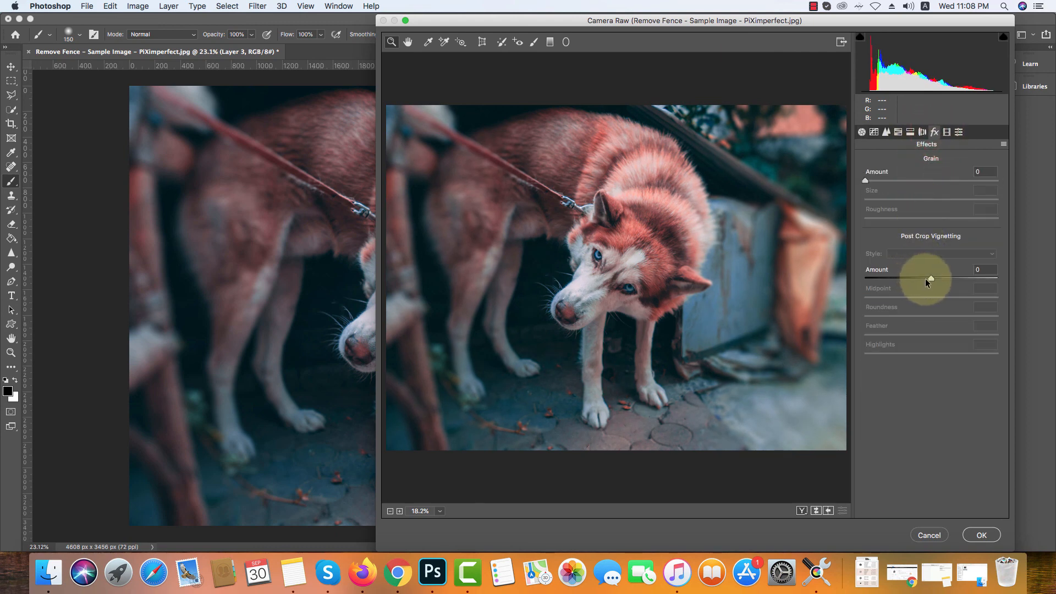
drag(929, 278, 927, 277)
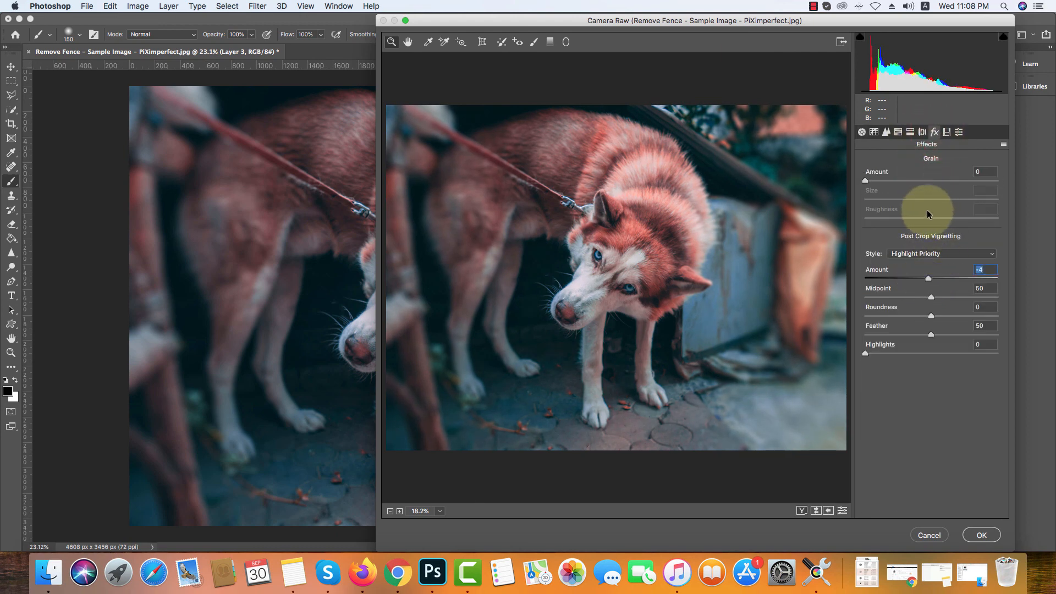
click(862, 132)
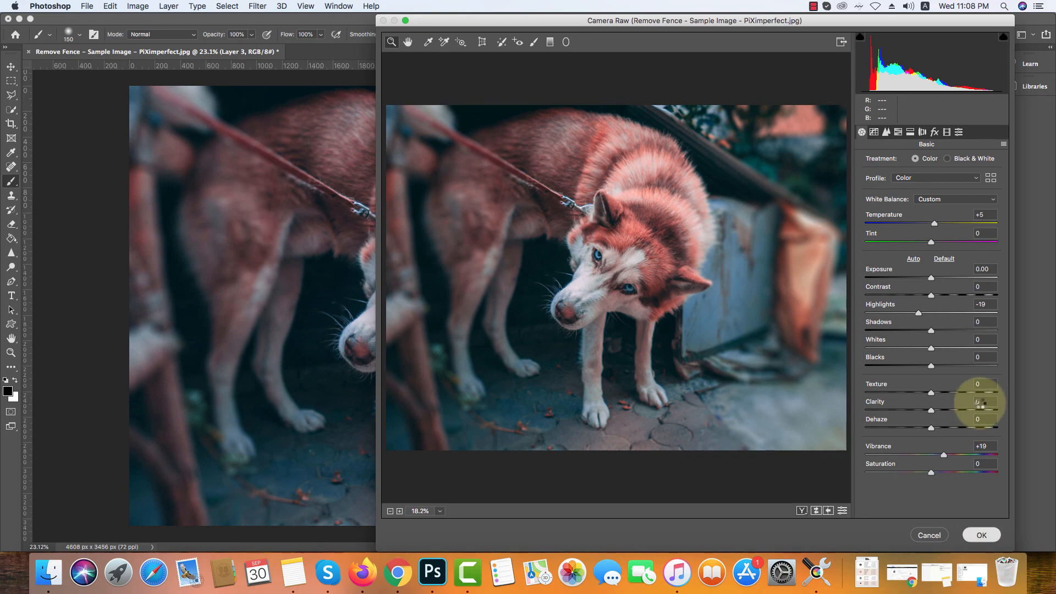
key(Return)
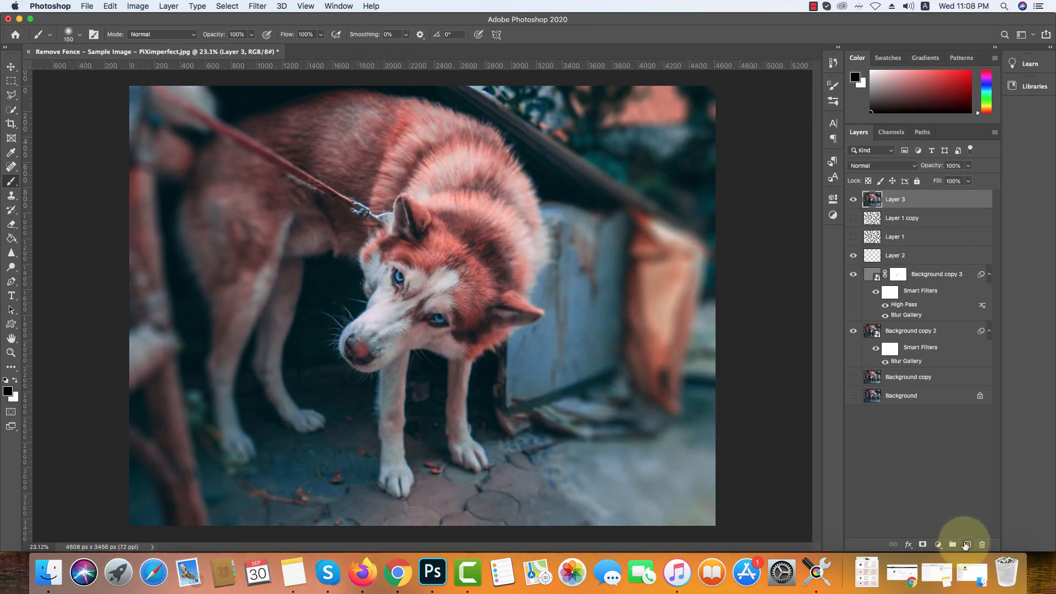
Compare the photo with the color-graded Layer 3 hidden and shown.
click(854, 200)
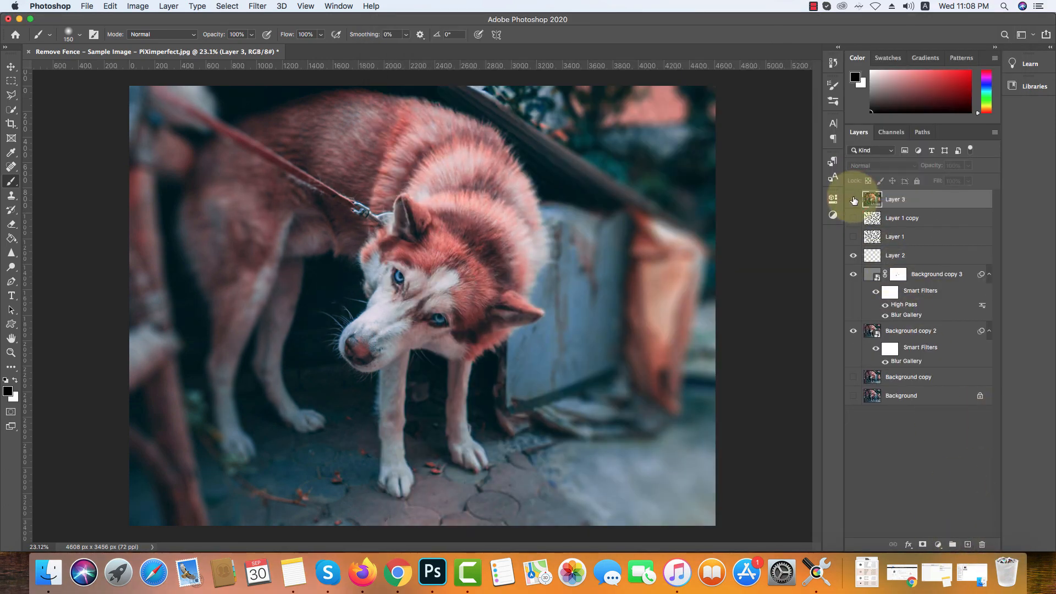
click(854, 199)
click(854, 199)
click(854, 200)
Add a Gradient Fill layer above Layer 3 using the third, light orange preset from the Neutrals group.
click(935, 545)
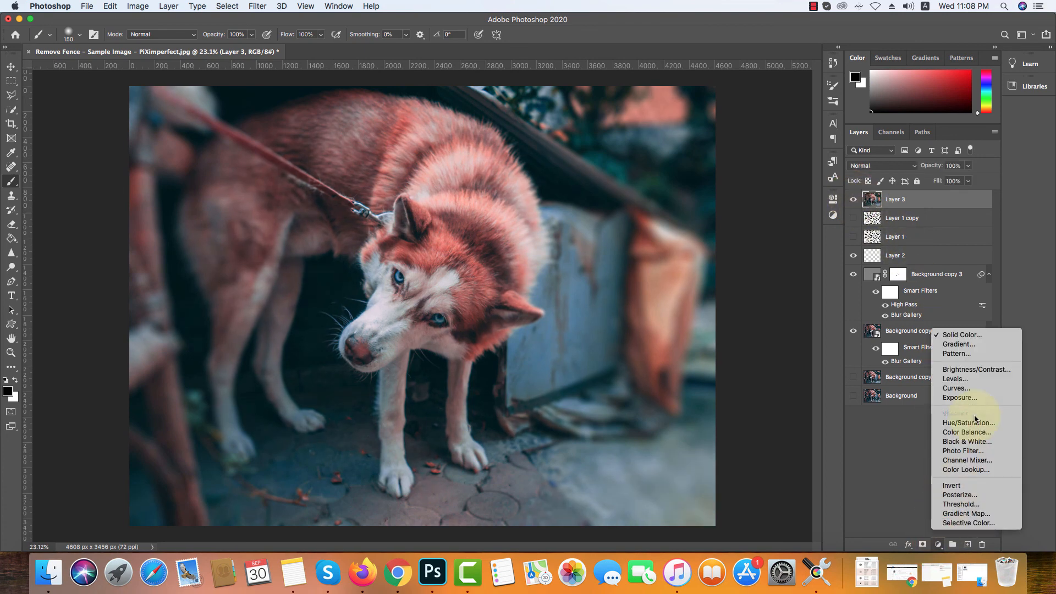
click(966, 338)
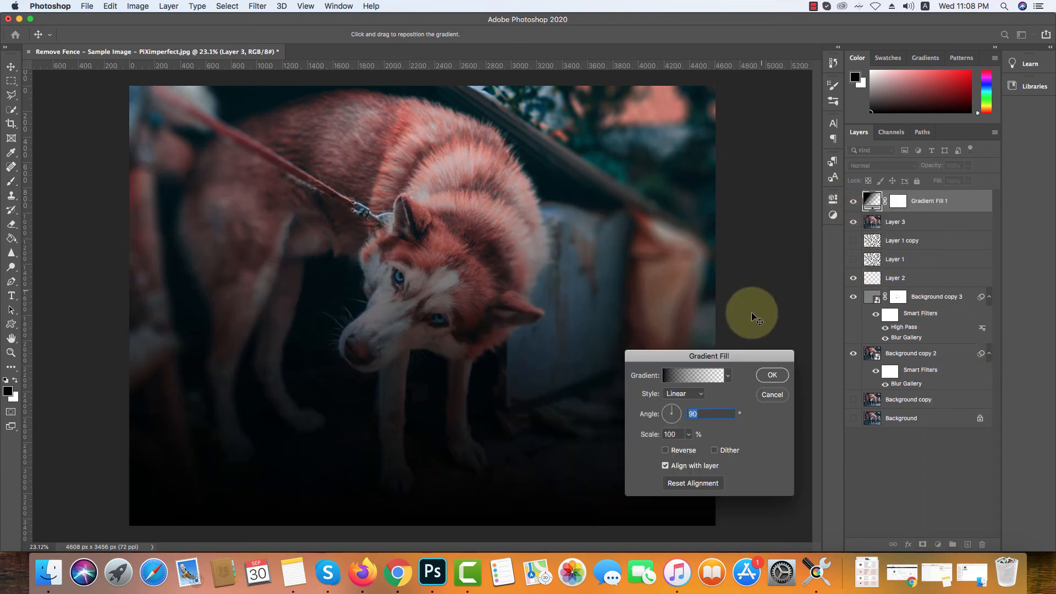
click(728, 375)
scroll(682, 418, down, 5)
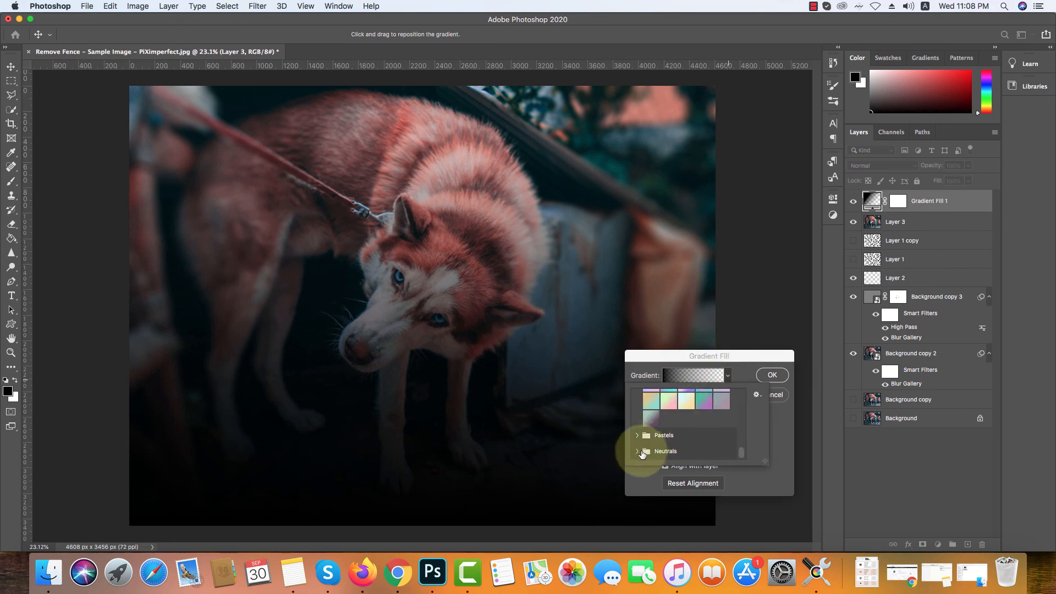
click(640, 451)
click(678, 446)
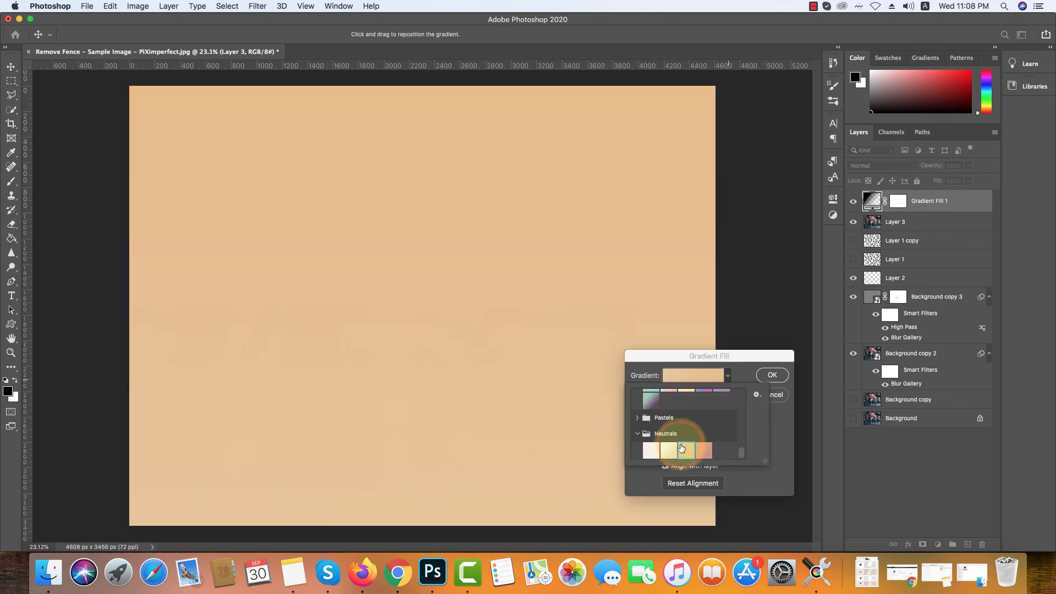
click(770, 374)
Set the Gradient Fill layer's blend mode to Multiply and its opacity to 38%.
key(b)
click(854, 168)
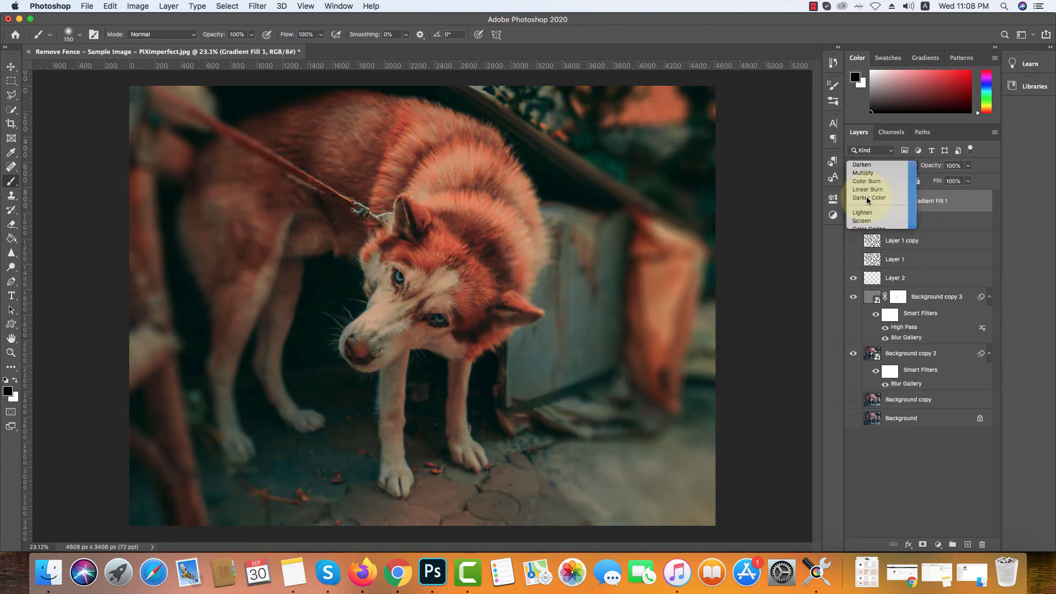
click(864, 173)
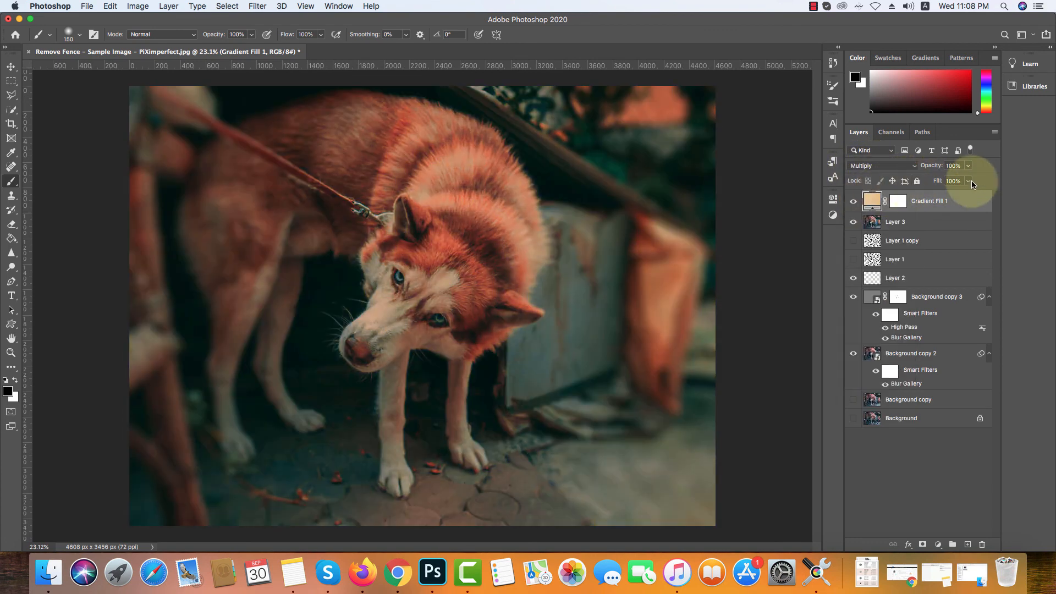
click(969, 166)
drag(971, 179, 938, 184)
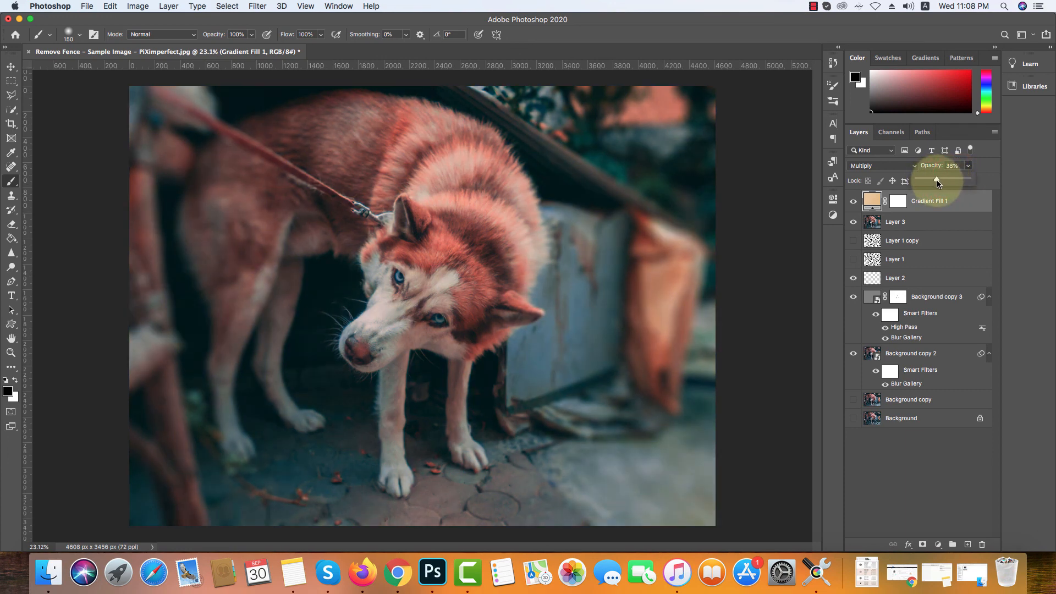
Compare the photo's color tone with the Gradient Fill layer hidden and shown.
click(853, 202)
click(851, 202)
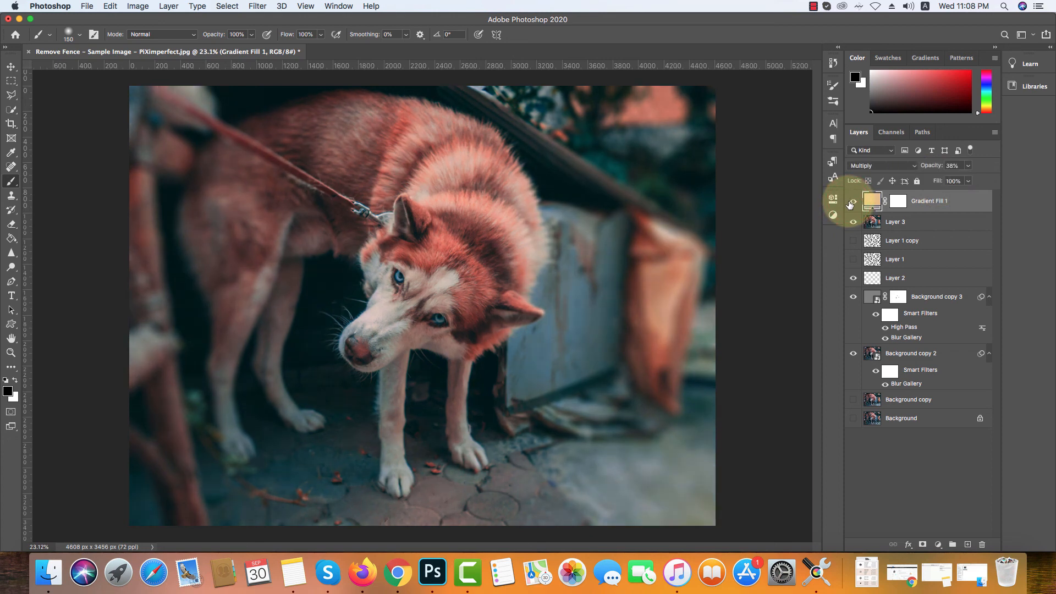
click(852, 202)
click(851, 203)
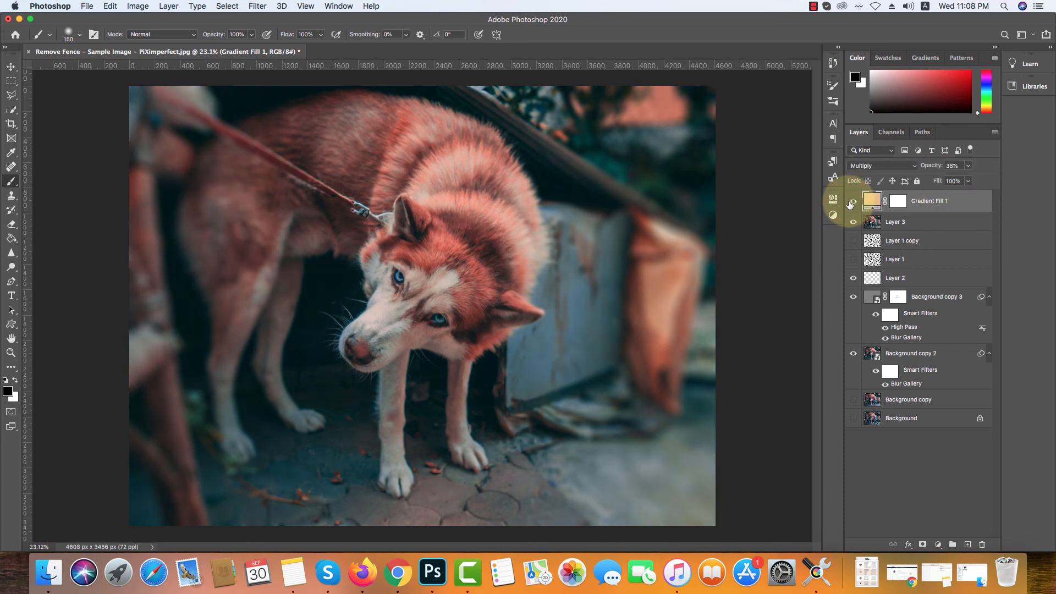